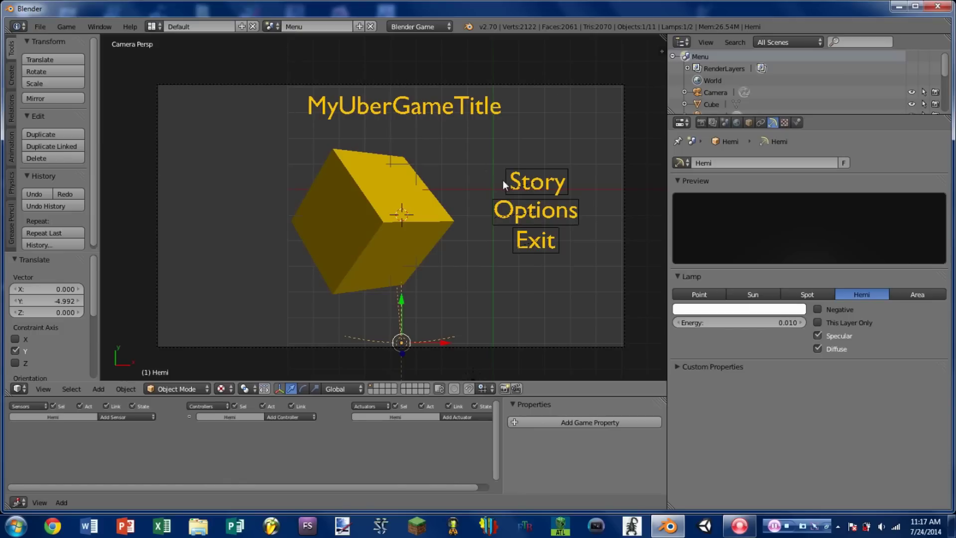
Preview the finished menu game, trying the Story, Options and Exit buttons in turn.
{"action": "key", "text": "p"}
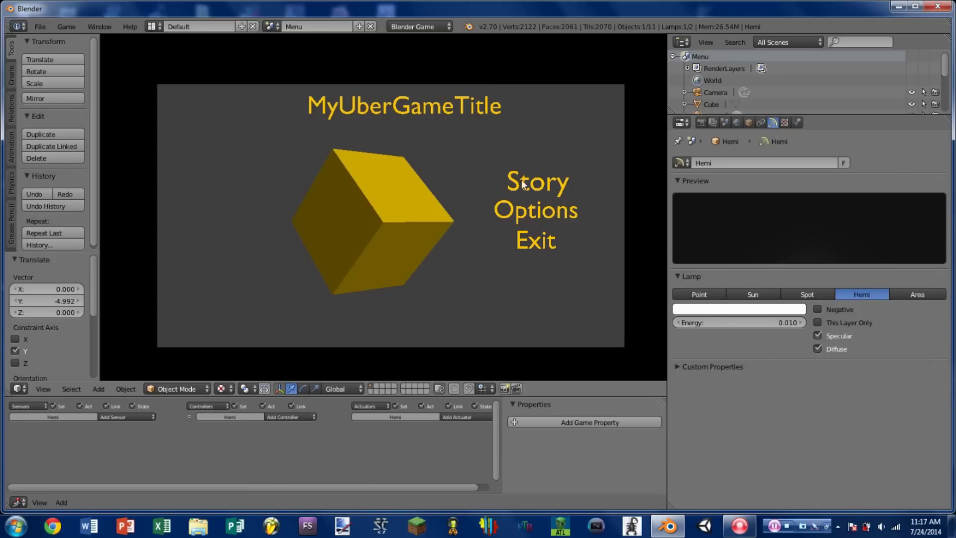
{"action": "left_click", "coordinate": [540, 184]}
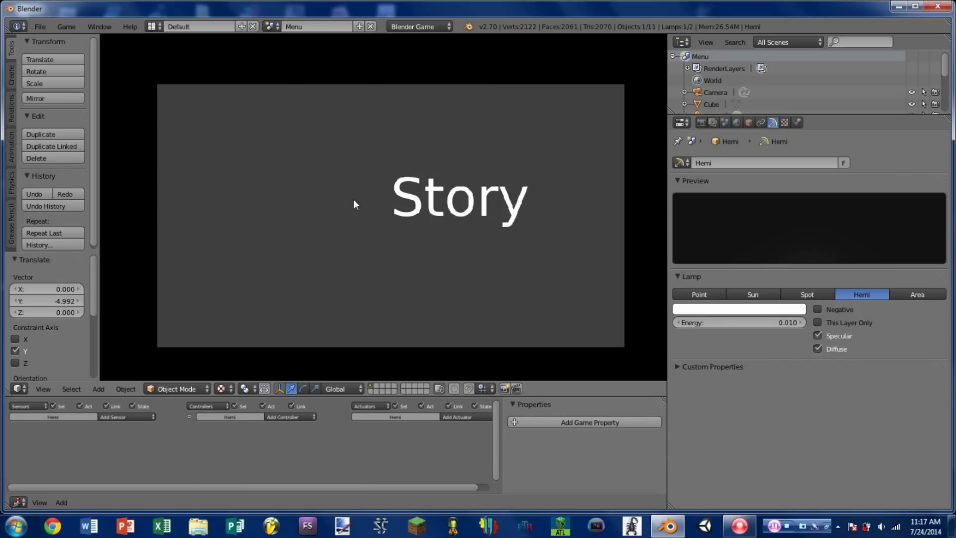
{"action": "key", "text": "Escape"}
{"action": "key", "text": "p"}
{"action": "left_click", "coordinate": [563, 211]}
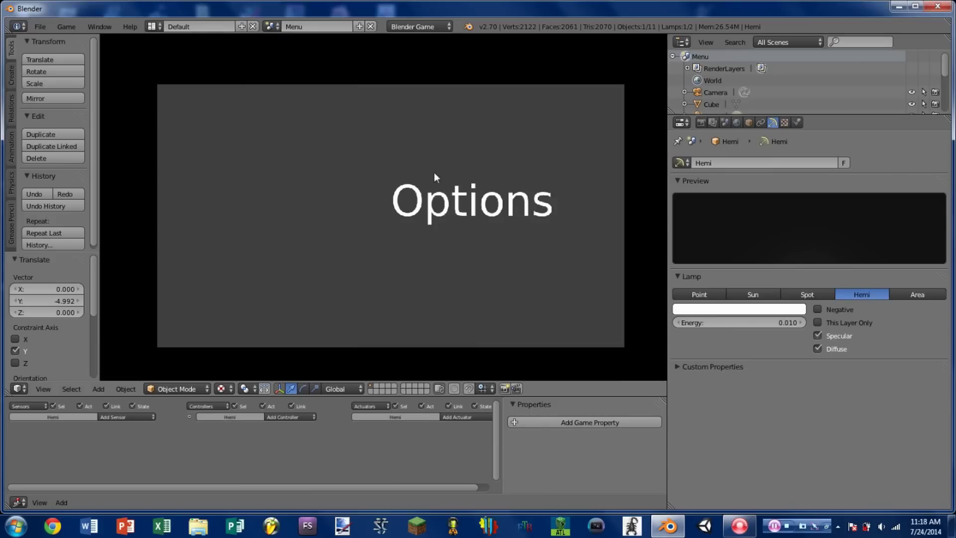
{"action": "key", "text": "Escape"}
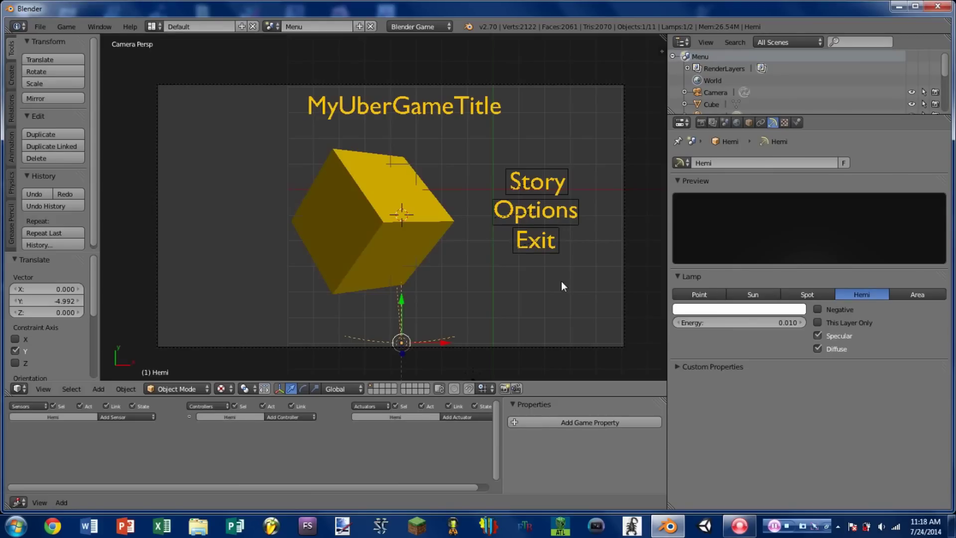
{"action": "key", "text": "p"}
{"action": "left_click", "coordinate": [529, 244]}
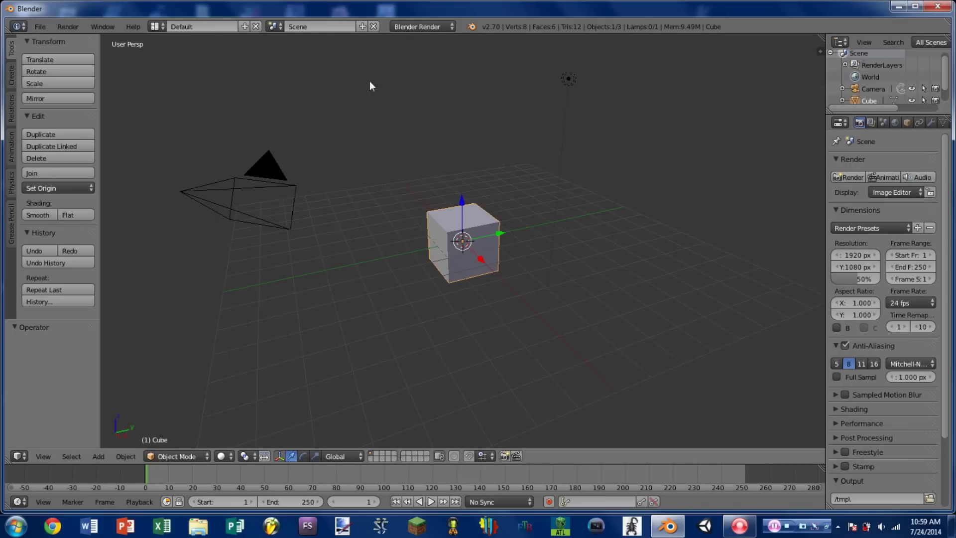
Rename the scene to Menu and switch the render engine to Blender Game.
{"action": "left_click", "coordinate": [345, 29]}
{"action": "type", "text": "Menu"}
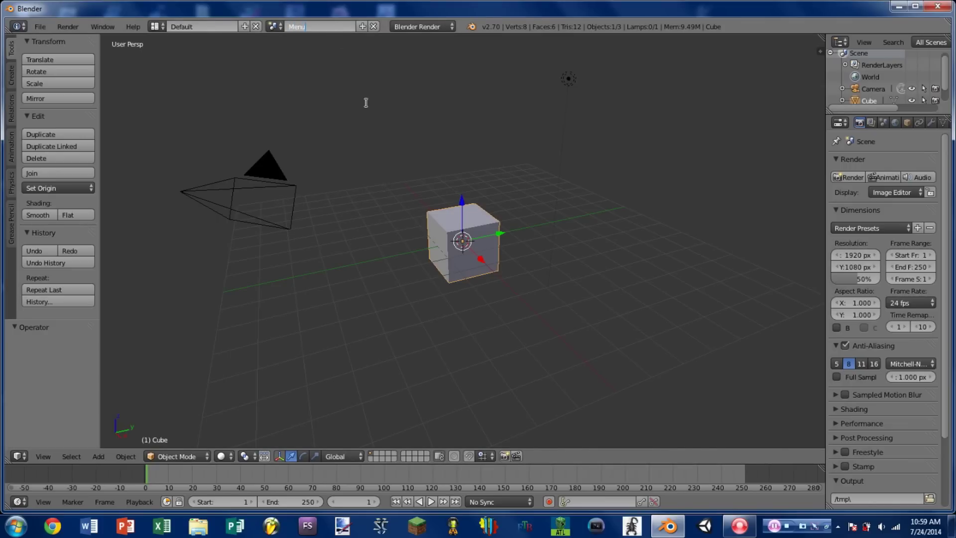
{"action": "key", "text": "Return"}
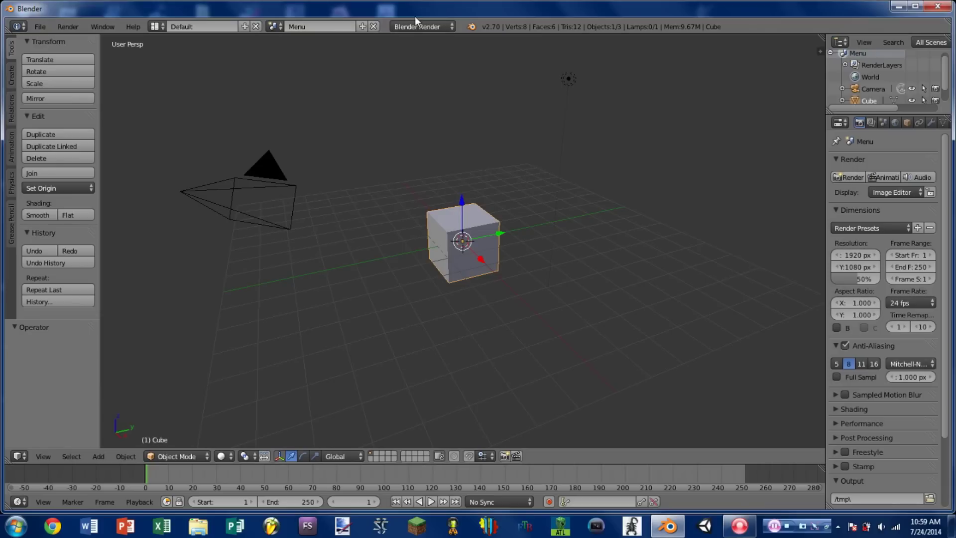
{"action": "left_click", "coordinate": [423, 28]}
{"action": "left_click", "coordinate": [420, 54]}
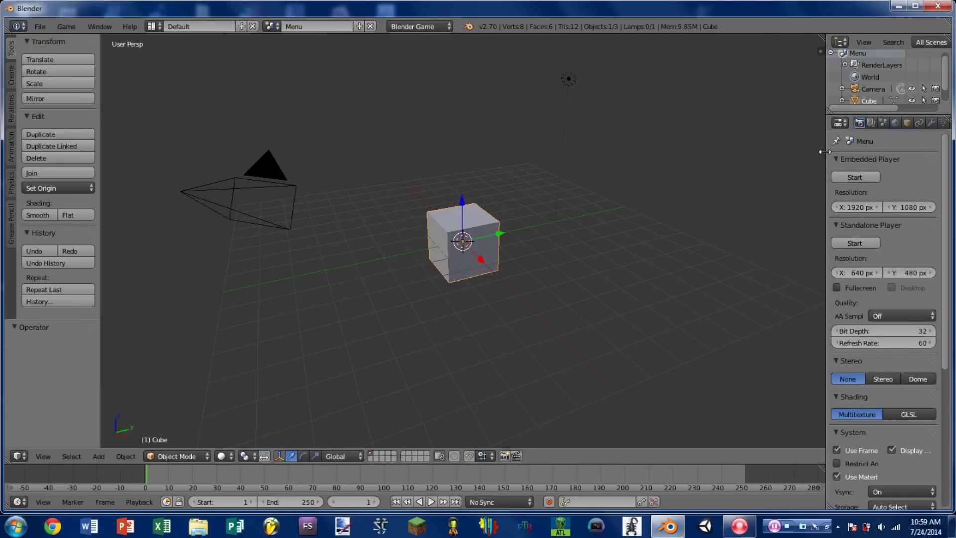
Set the viewport shading to Texture and the game shading to GLSL.
{"action": "left_click_drag", "start_coordinate": [825, 155], "coordinate": [757, 162]}
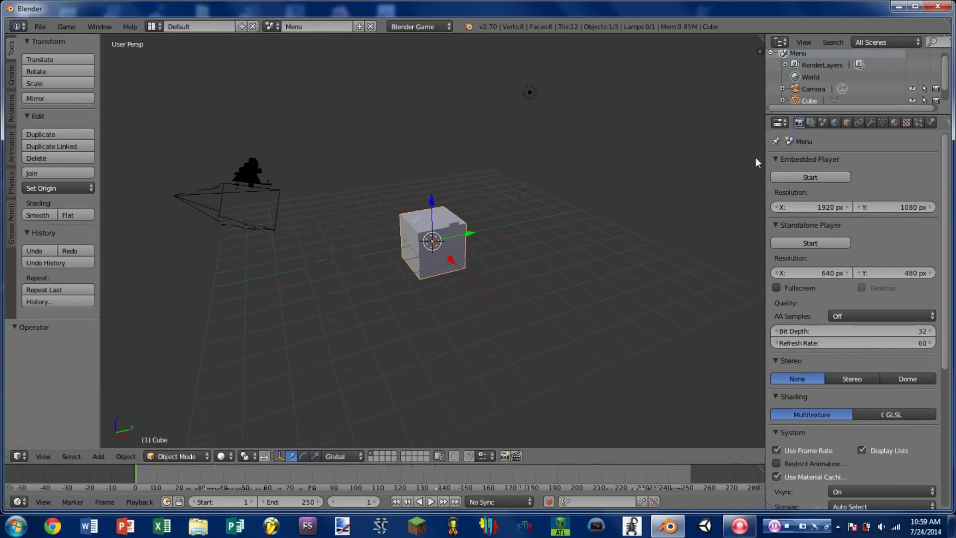
{"action": "left_click", "coordinate": [223, 458]}
{"action": "left_click", "coordinate": [238, 401]}
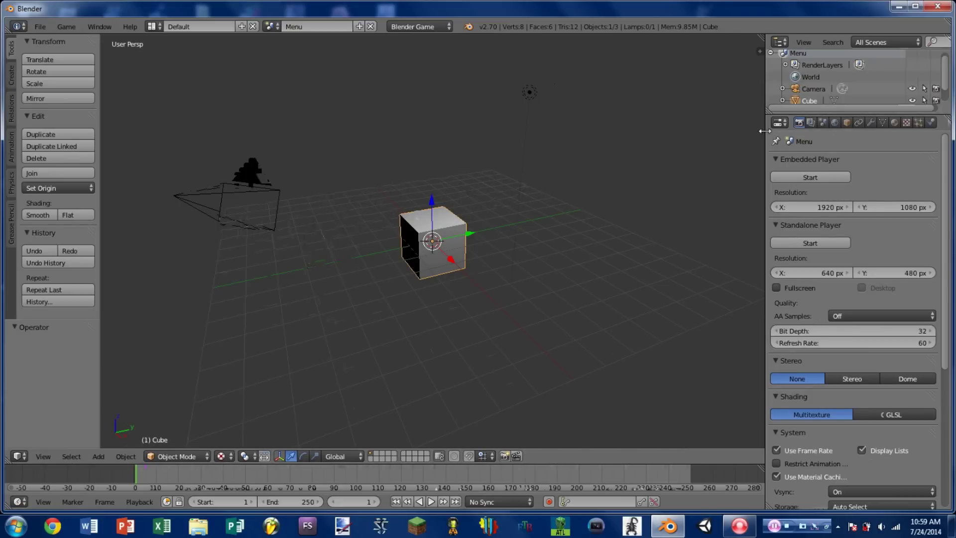
{"action": "left_click_drag", "start_coordinate": [765, 131], "coordinate": [668, 129]}
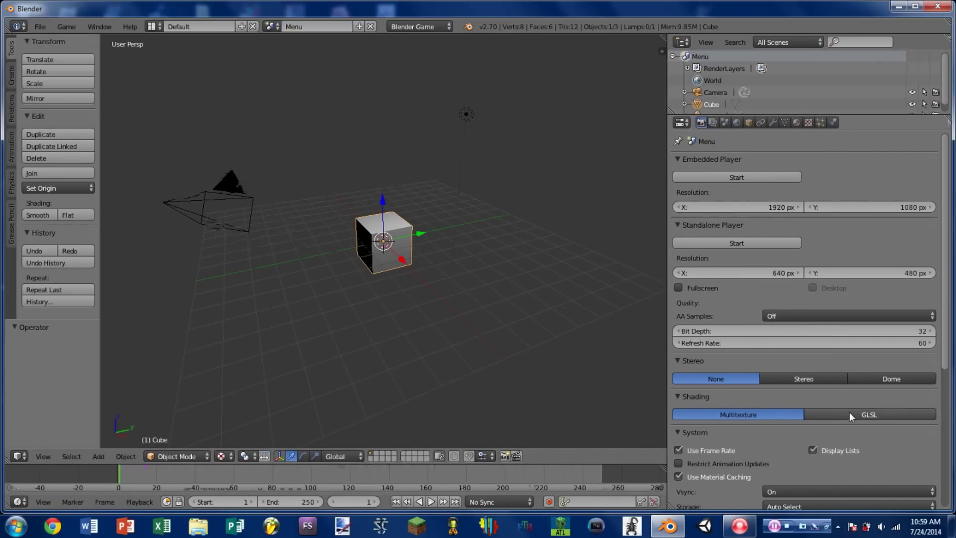
{"action": "left_click", "coordinate": [853, 416]}
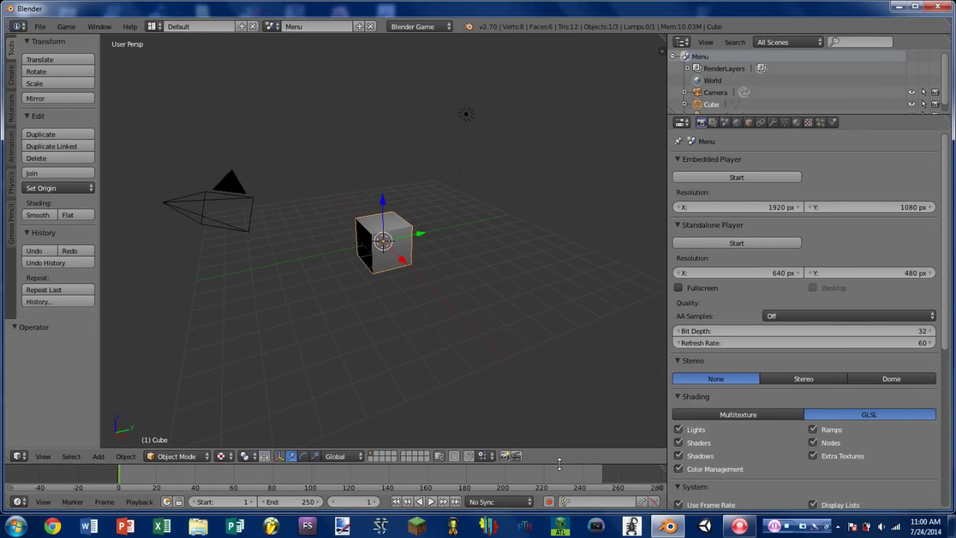
Enlarge the timeline area and turn it into the Logic Editor.
{"action": "left_click_drag", "start_coordinate": [559, 466], "coordinate": [455, 399]}
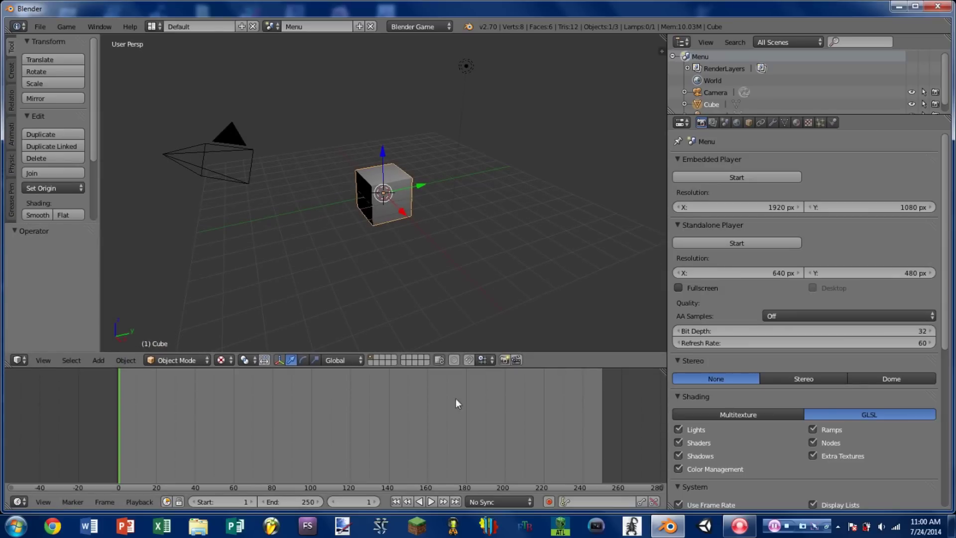
{"action": "left_click", "coordinate": [20, 501]}
{"action": "left_click", "coordinate": [71, 338]}
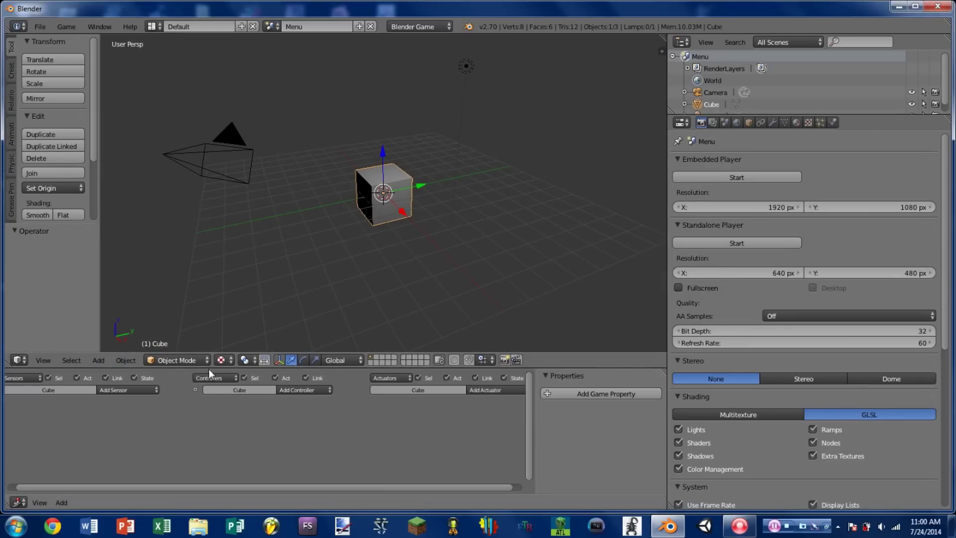
Delete the default cube and add a text object at the origin.
{"action": "left_click_drag", "start_coordinate": [216, 354], "coordinate": [216, 325]}
{"action": "scroll", "coordinate": [75, 383], "scroll_direction": "up", "scroll_amount": 2}
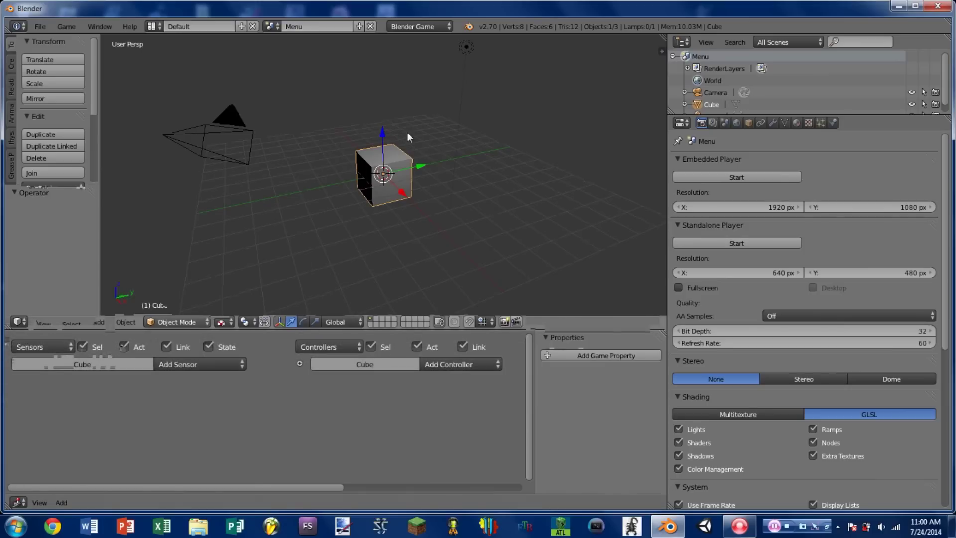
{"action": "key", "text": "x"}
{"action": "left_click", "coordinate": [391, 171]}
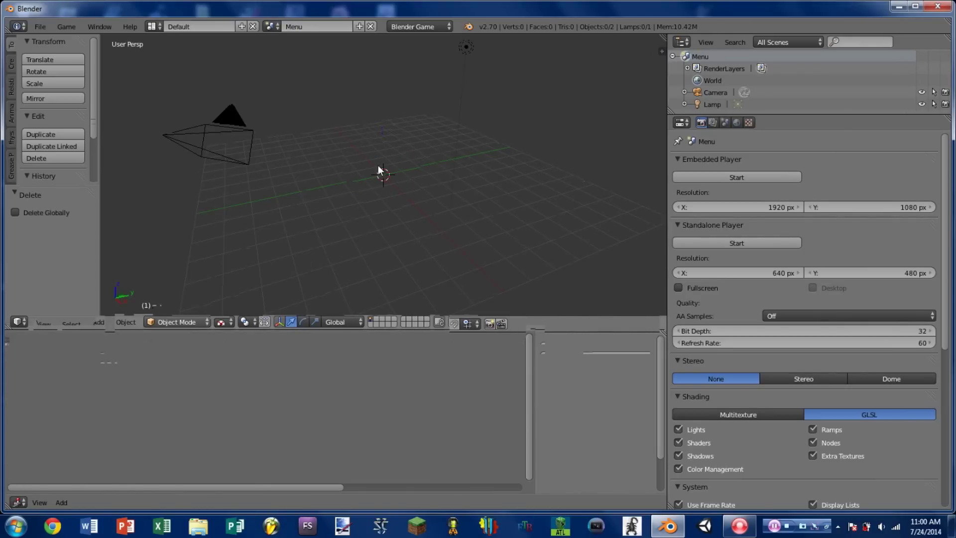
{"action": "key", "text": "shift+a"}
{"action": "mouse_move", "coordinate": [377, 167]}
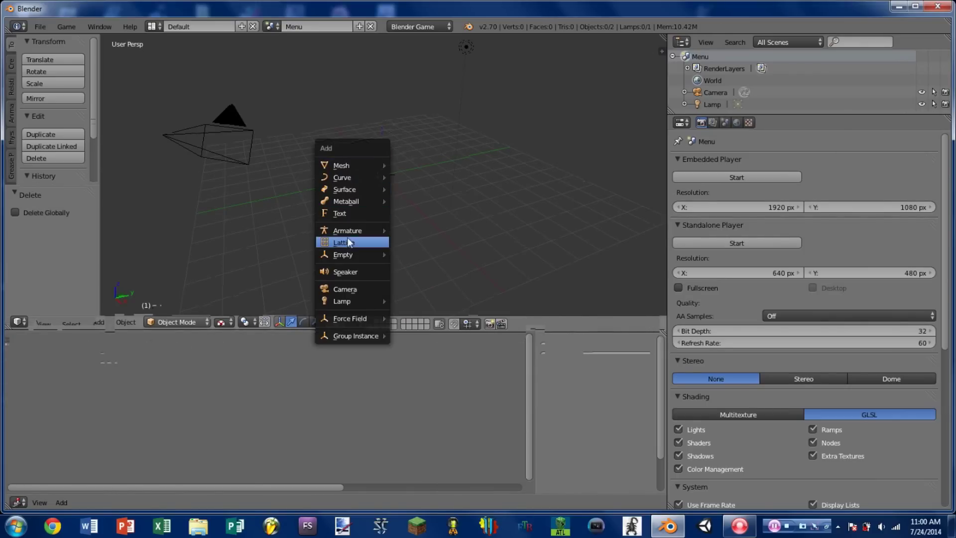
{"action": "left_click", "coordinate": [351, 213]}
In top view, change the text object's word from Text to Story.
{"action": "scroll", "coordinate": [415, 166], "scroll_direction": "up", "scroll_amount": 4}
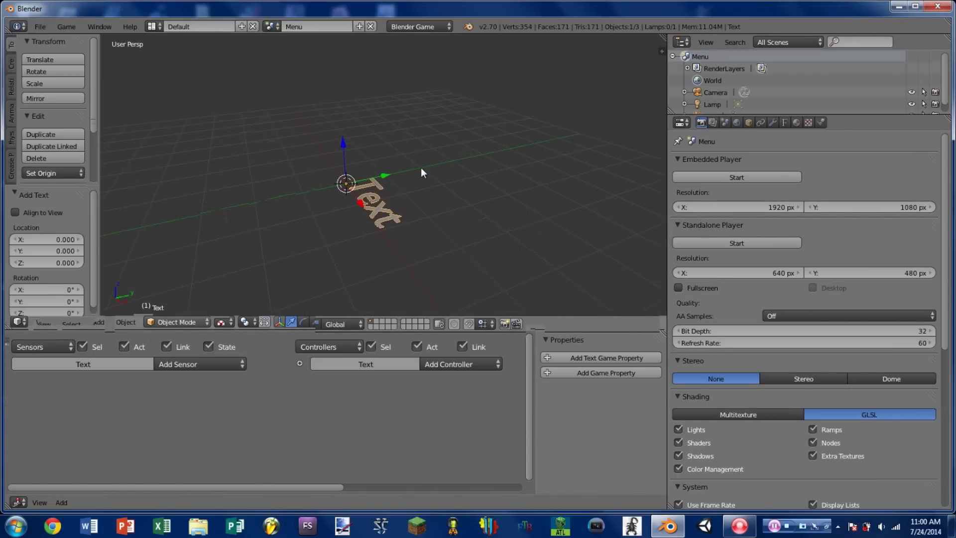
{"action": "key", "text": "KP_7"}
{"action": "scroll", "coordinate": [371, 182], "scroll_direction": "down", "scroll_amount": 4}
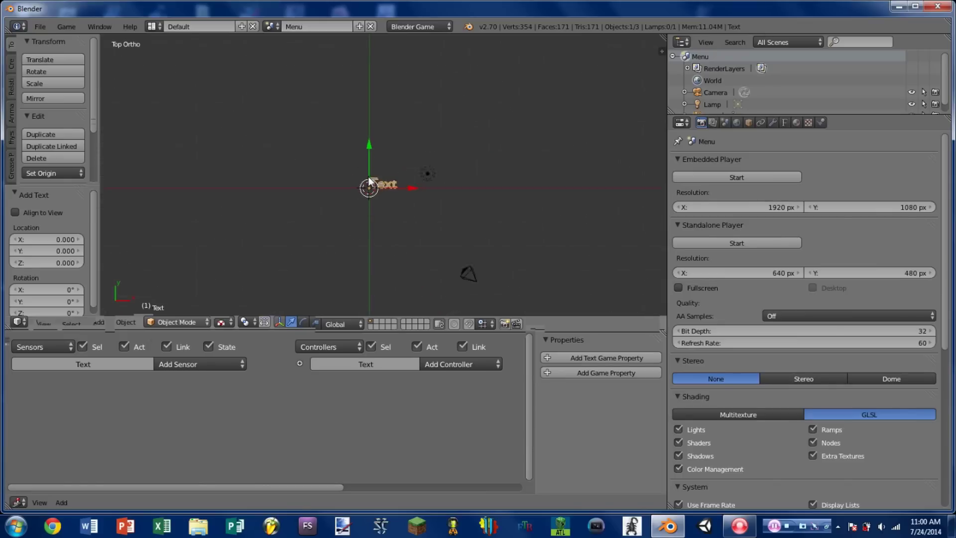
{"action": "scroll", "coordinate": [405, 176], "scroll_direction": "up", "scroll_amount": 5}
{"action": "scroll", "coordinate": [544, 230], "scroll_direction": "down", "scroll_amount": 3}
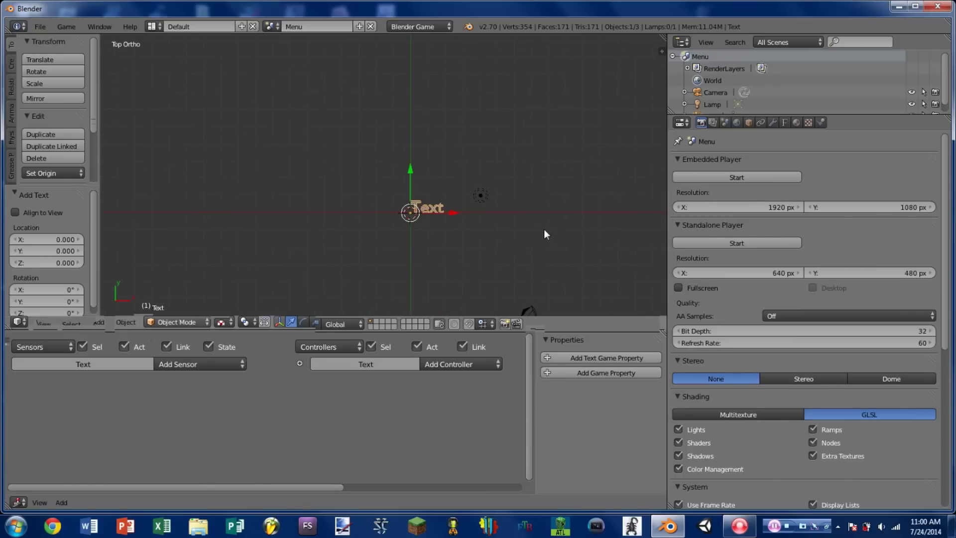
{"action": "scroll", "coordinate": [459, 215], "scroll_direction": "up", "scroll_amount": 2}
{"action": "scroll", "coordinate": [458, 215], "scroll_direction": "up", "scroll_amount": 1}
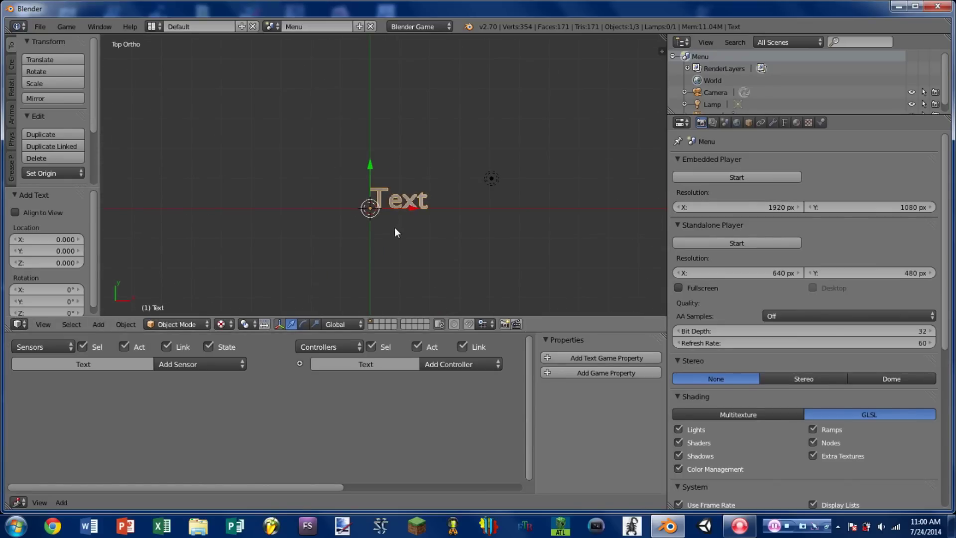
{"action": "middle_click_drag", "start_coordinate": [395, 227], "coordinate": [402, 193], "text": "shift"}
{"action": "key", "text": "Tab"}
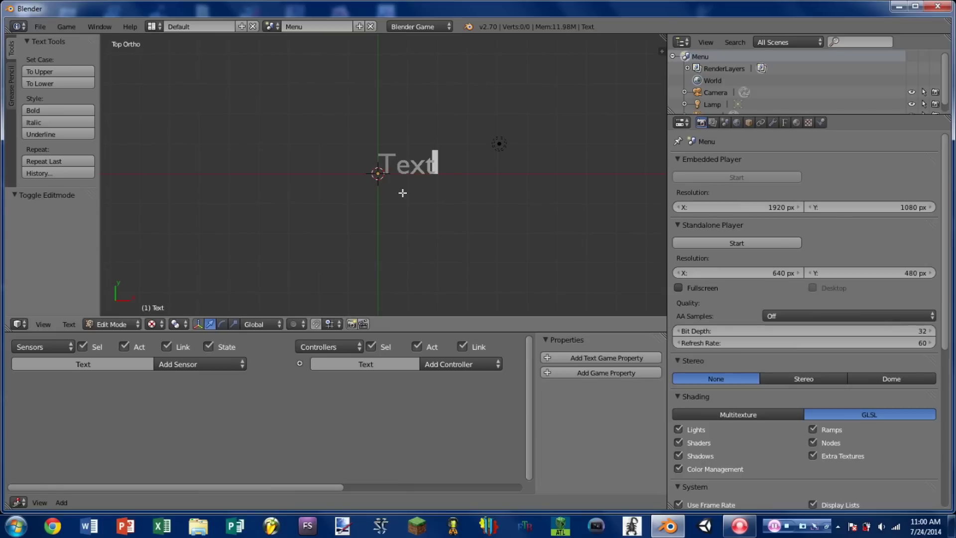
{"action": "key", "text": "BackSpace"}
{"action": "key", "text": "BackSpace"}
{"action": "key", "text": "BackSpace"}
{"action": "key", "text": "BackSpace"}
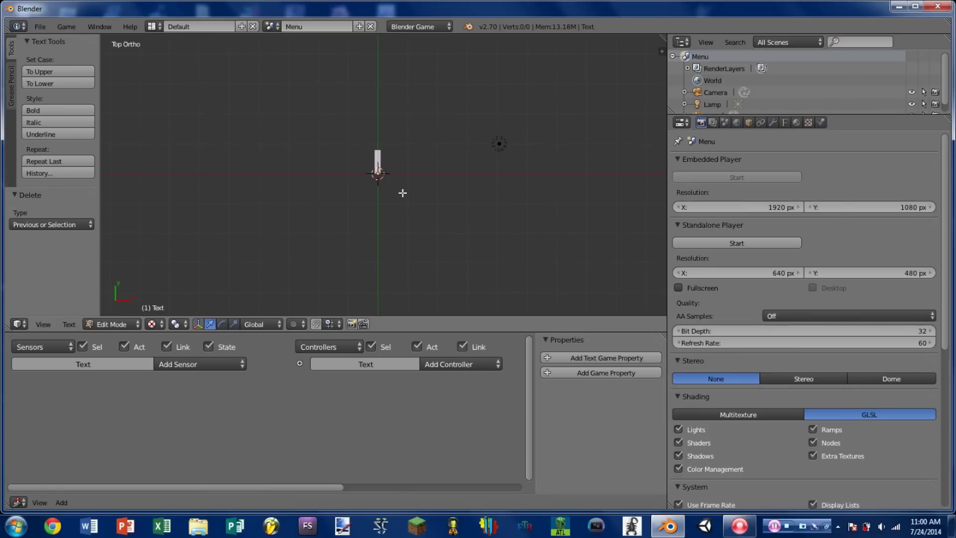
{"action": "type", "text": "Story"}
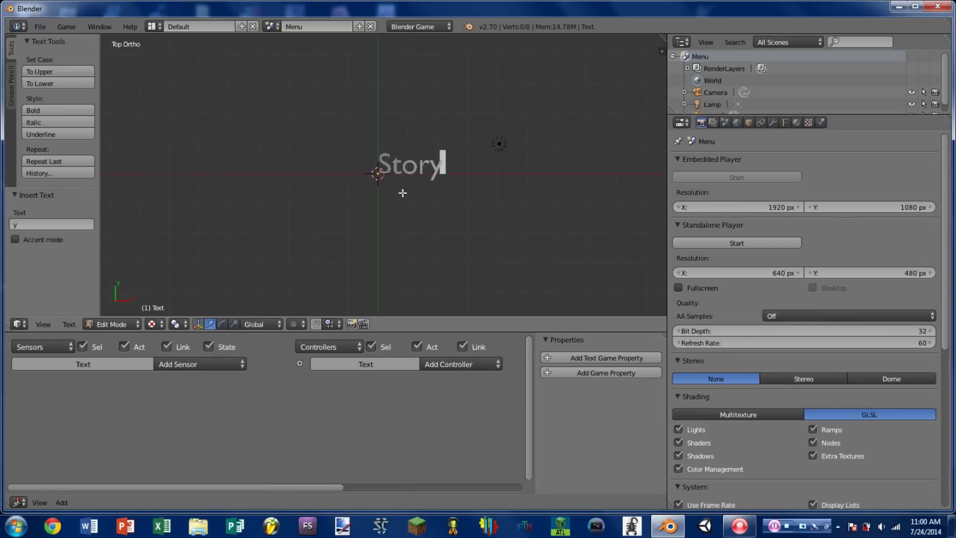
{"action": "key", "text": "Tab"}
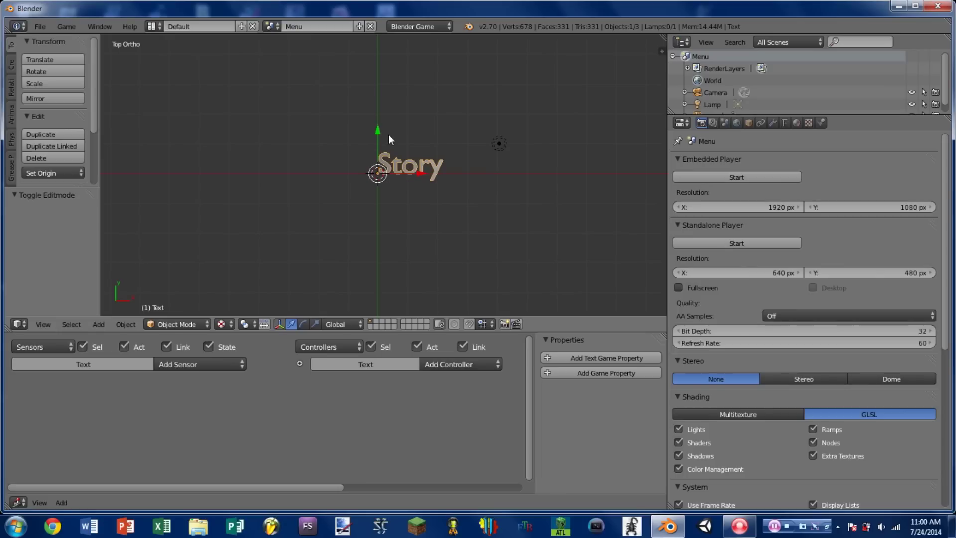
Duplicate Story just below itself and retype the copy as Options.
{"action": "key", "text": "shift+d"}
{"action": "key", "text": "y"}
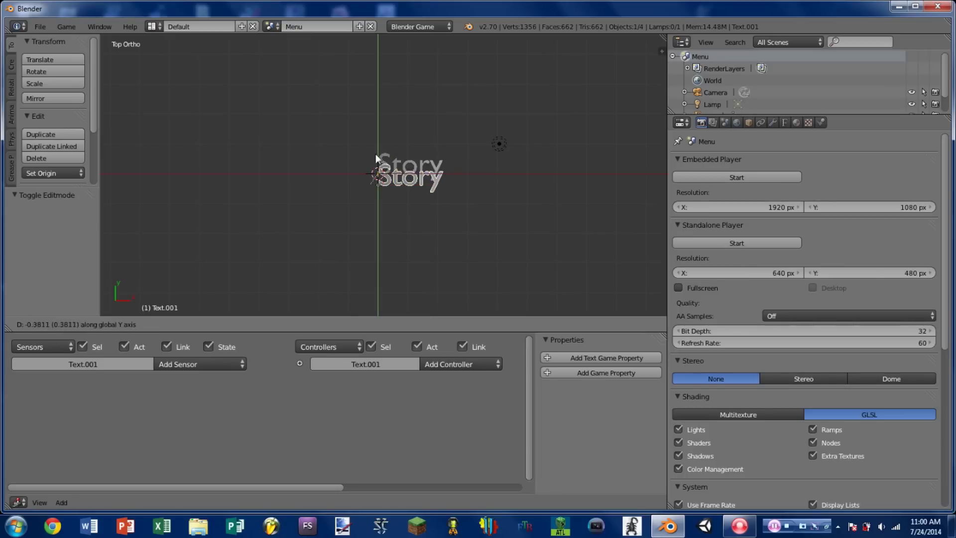
{"action": "left_click", "coordinate": [397, 178]}
{"action": "key", "text": "Tab"}
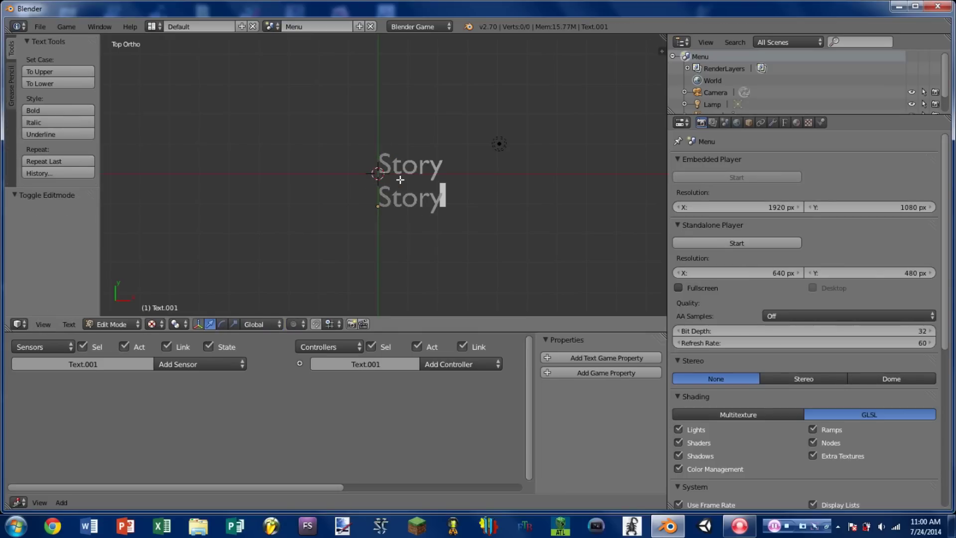
{"action": "key", "text": "BackSpace"}
{"action": "key", "text": "BackSpace"}
{"action": "key", "text": "BackSpace"}
{"action": "key", "text": "BackSpace"}
{"action": "key", "text": "BackSpace"}
{"action": "type", "text": "o"}
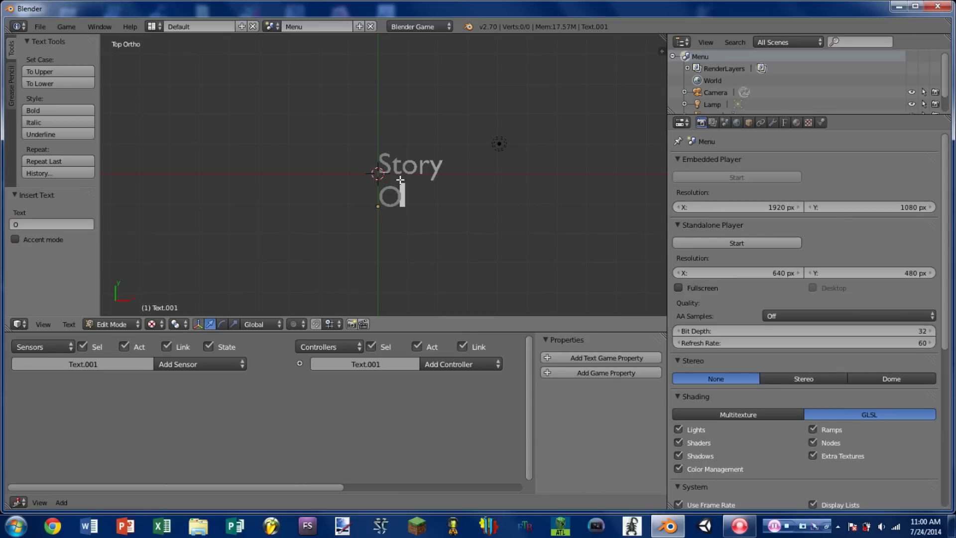
{"action": "type", "text": "tid"}
{"action": "key", "text": "BackSpace"}
{"action": "key", "text": "BackSpace"}
{"action": "key", "text": "BackSpace"}
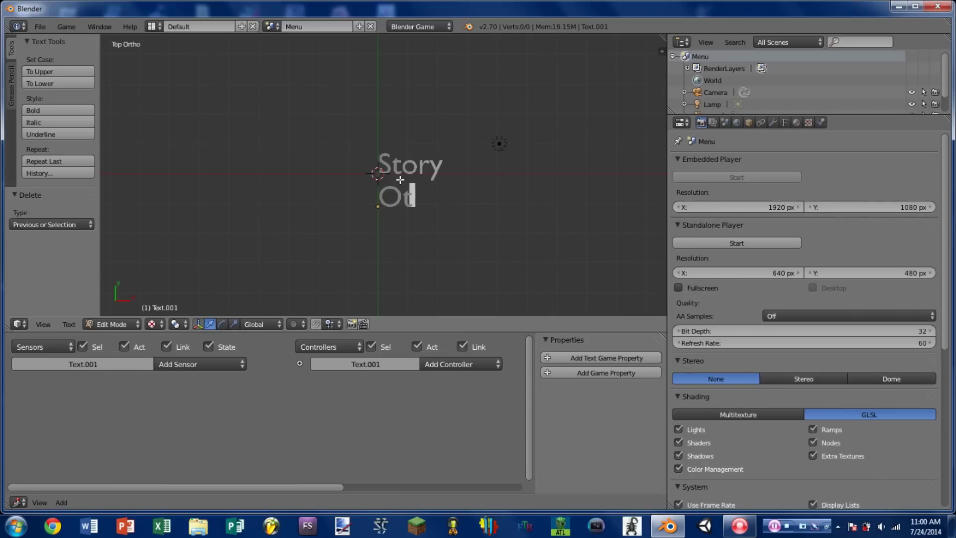
{"action": "type", "text": "ptions"}
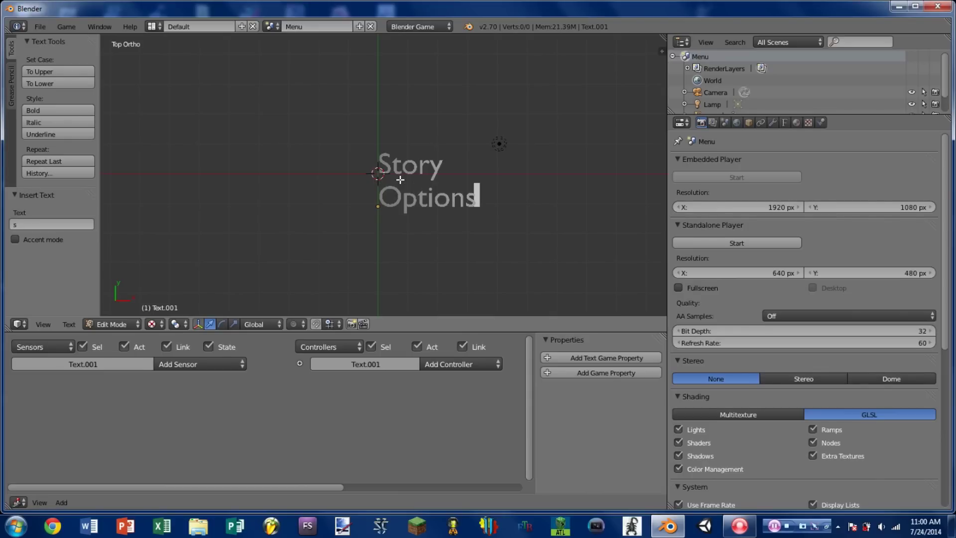
{"action": "key", "text": "Tab"}
Duplicate Options below it and retype the copy as Exit.
{"action": "key", "text": "shift+d"}
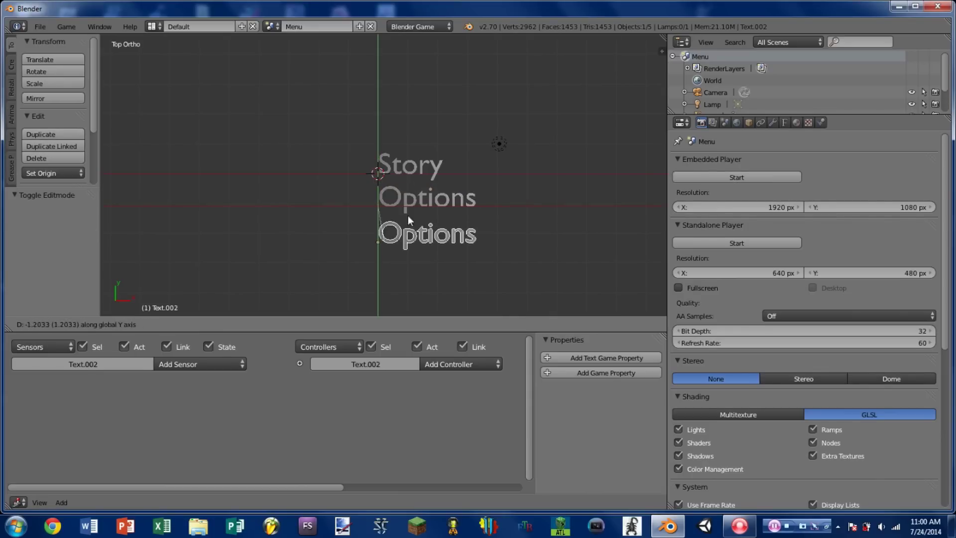
{"action": "left_click", "coordinate": [418, 206]}
{"action": "key", "text": "Tab"}
{"action": "key", "text": "BackSpace"}
{"action": "key", "text": "BackSpace"}
{"action": "key", "text": "BackSpace"}
{"action": "key", "text": "BackSpace"}
{"action": "key", "text": "BackSpace"}
{"action": "key", "text": "BackSpace"}
{"action": "key", "text": "BackSpace"}
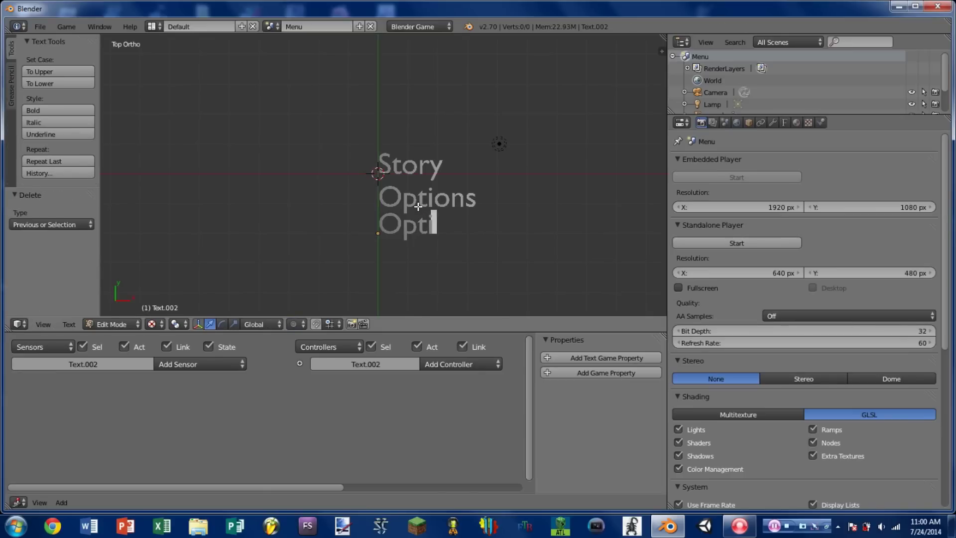
{"action": "type", "text": "Exit"}
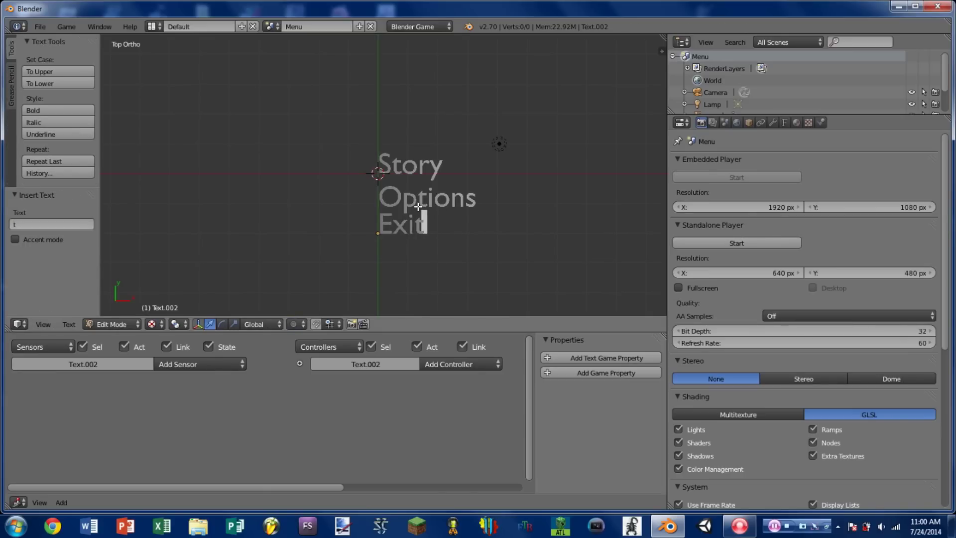
{"action": "key", "text": "Tab"}
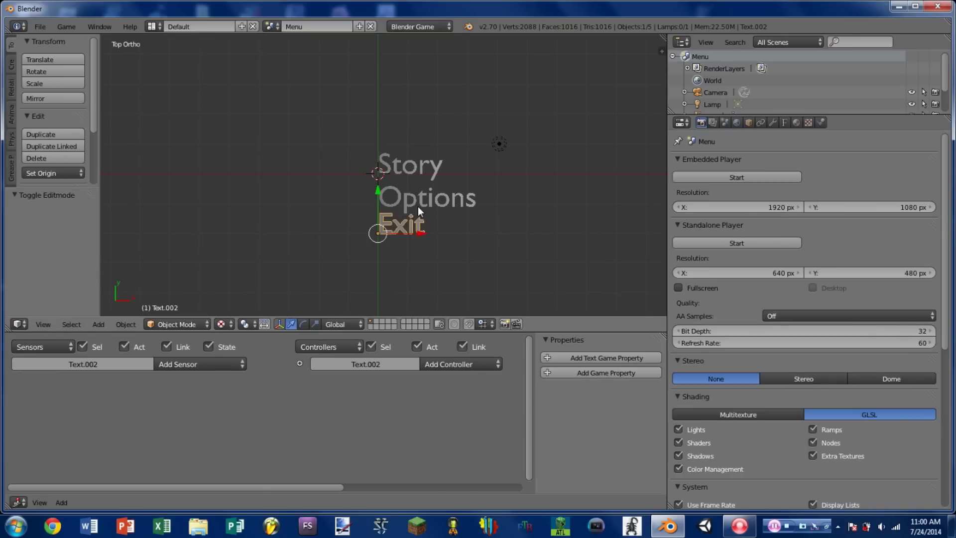
Drop Exit below Options and shift Story and Exit right over Options.
{"action": "left_click", "coordinate": [388, 196]}
{"action": "key", "text": "g"}
{"action": "key", "text": "y"}
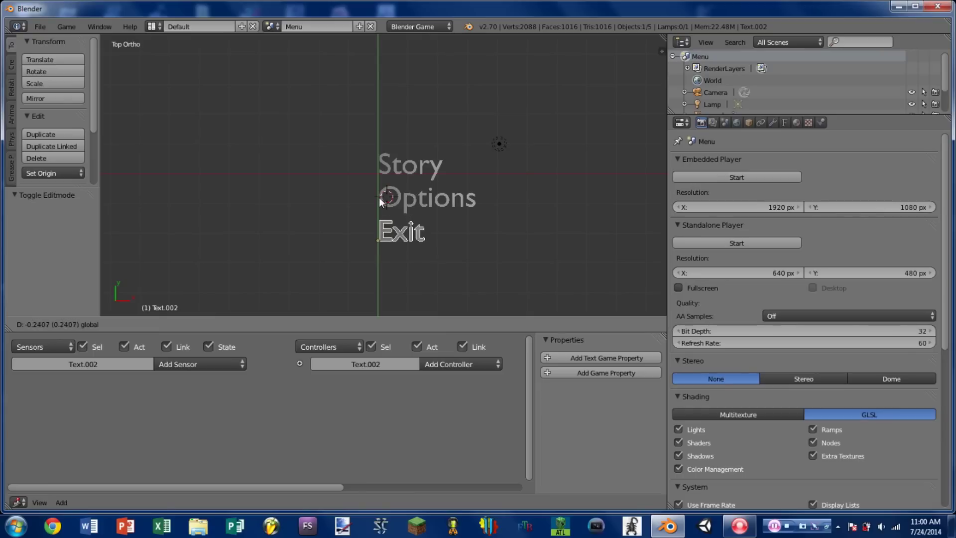
{"action": "left_click", "coordinate": [416, 218]}
{"action": "right_click", "coordinate": [408, 169], "text": "shift"}
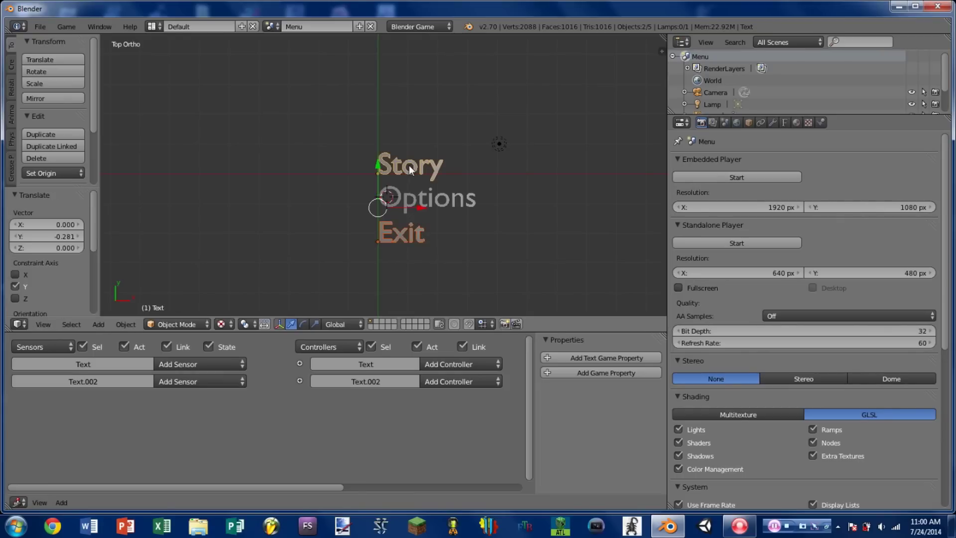
{"action": "key", "text": "g"}
{"action": "key", "text": "x"}
{"action": "left_click", "coordinate": [440, 210]}
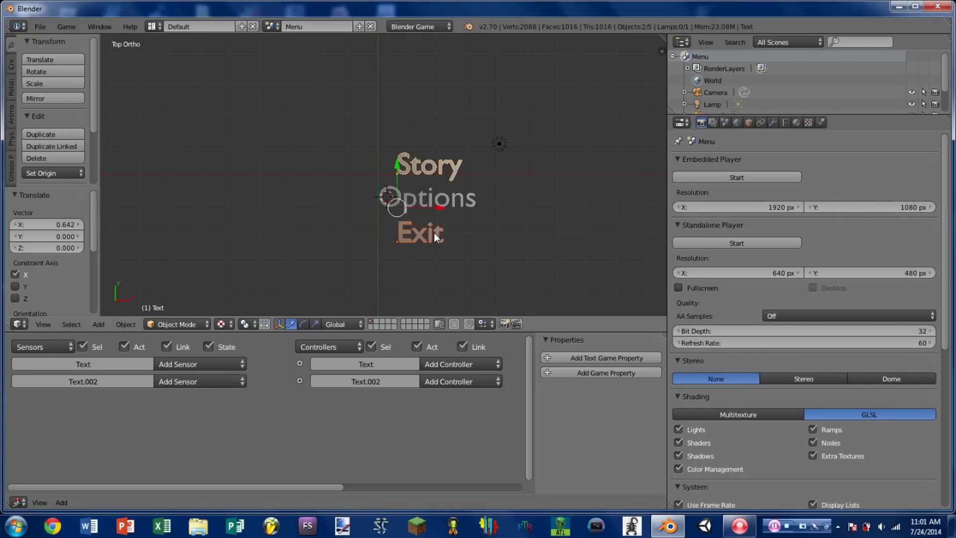
Centre Exit horizontally under Options and view the menu in perspective.
{"action": "right_click", "coordinate": [438, 222]}
{"action": "key", "text": "g"}
{"action": "key", "text": "x"}
{"action": "left_click", "coordinate": [443, 241]}
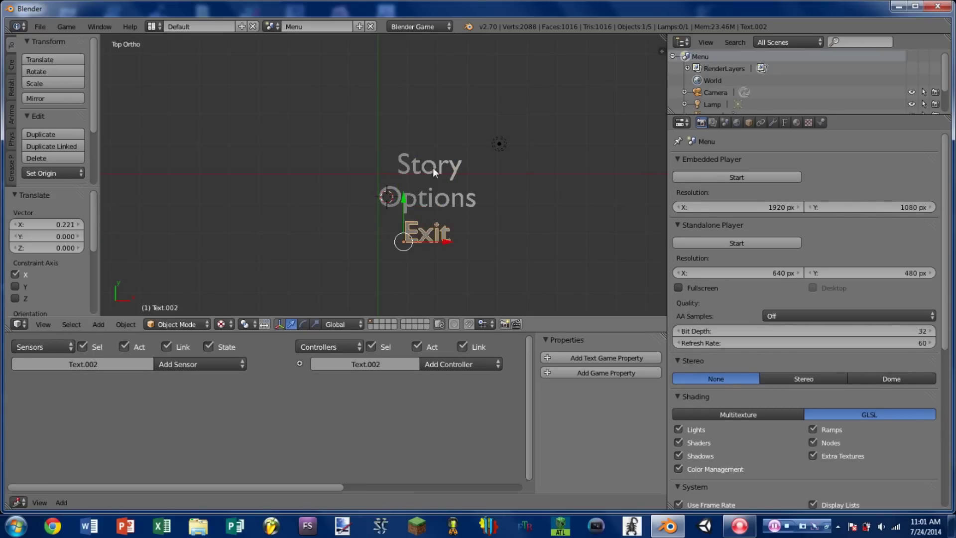
{"action": "scroll", "coordinate": [441, 227], "scroll_direction": "down", "scroll_amount": 2}
{"action": "scroll", "coordinate": [459, 229], "scroll_direction": "up", "scroll_amount": 9}
{"action": "scroll", "coordinate": [295, 149], "scroll_direction": "down", "scroll_amount": 5}
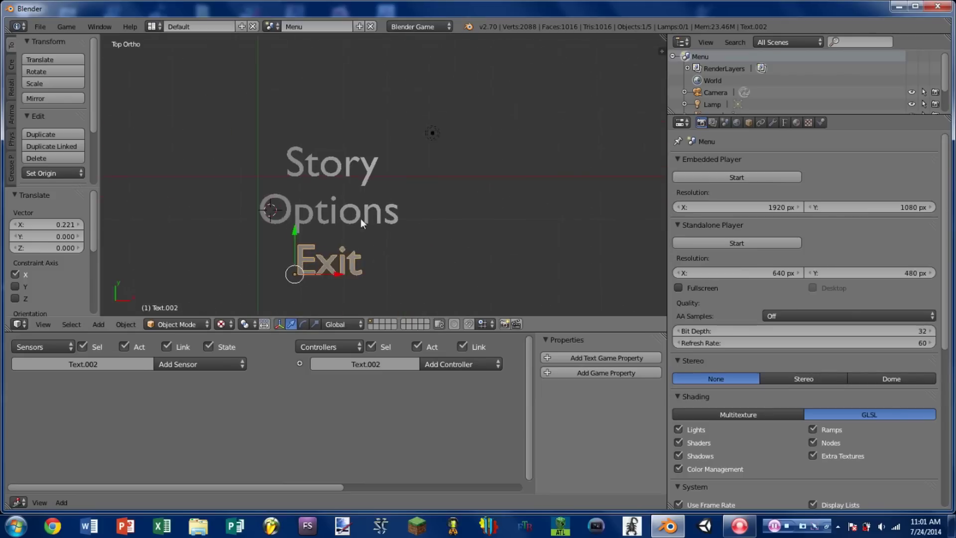
{"action": "middle_click_drag", "start_coordinate": [361, 218], "coordinate": [317, 183]}
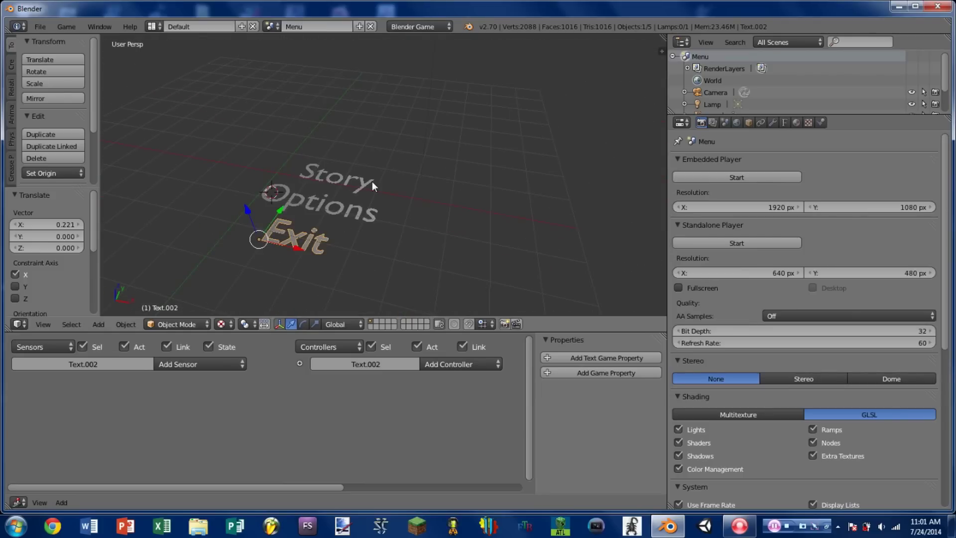
Return to top view and delete the lamp.
{"action": "key", "text": "KP_7"}
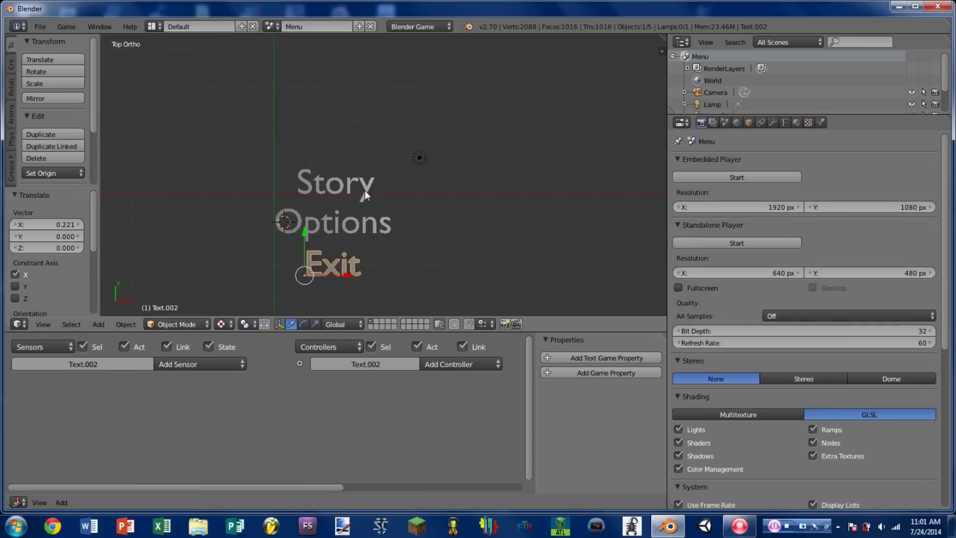
{"action": "scroll", "coordinate": [504, 161], "scroll_direction": "down", "scroll_amount": 3}
{"action": "right_click", "coordinate": [490, 145]}
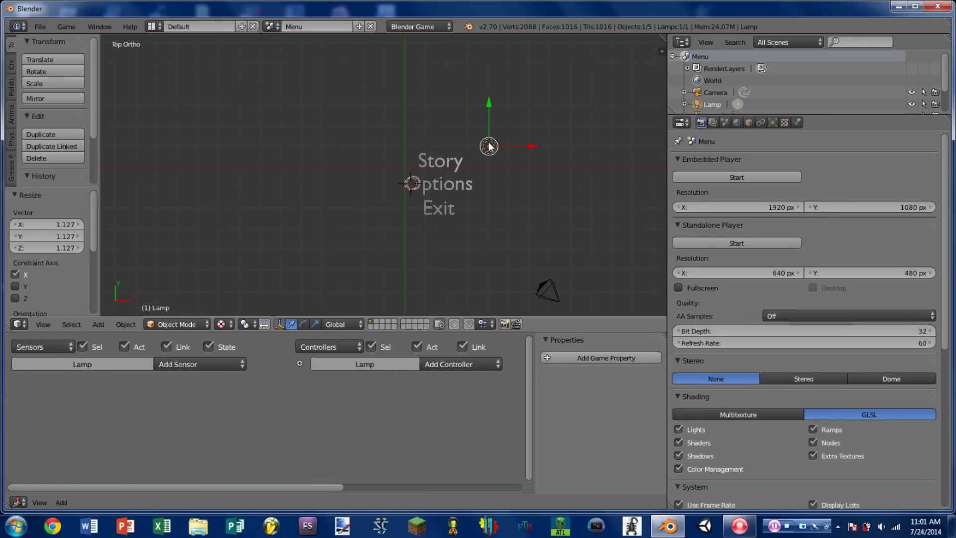
{"action": "key", "text": "Delete"}
Align the camera to the top view and reposition it so the menu sits right of centre.
{"action": "right_click", "coordinate": [549, 285]}
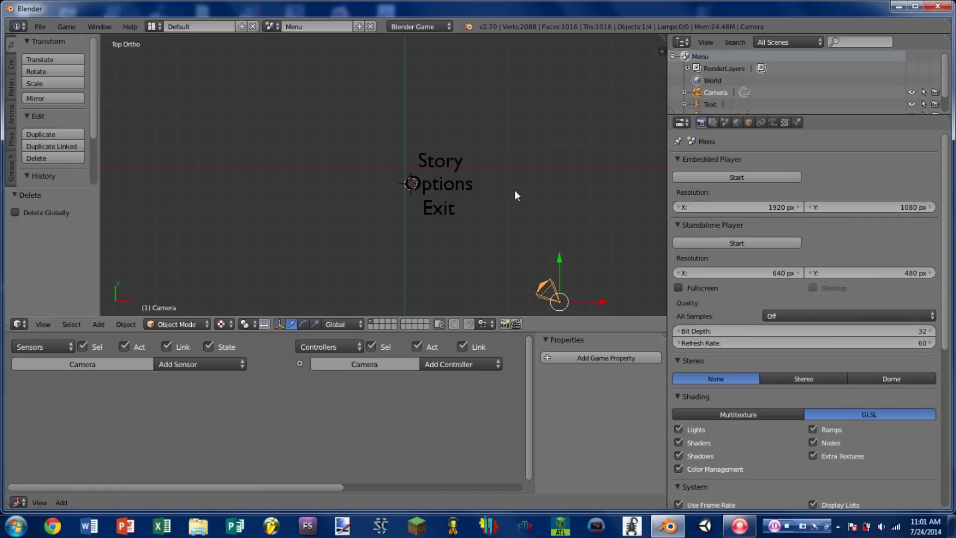
{"action": "key", "text": "ctrl+alt+KP_0"}
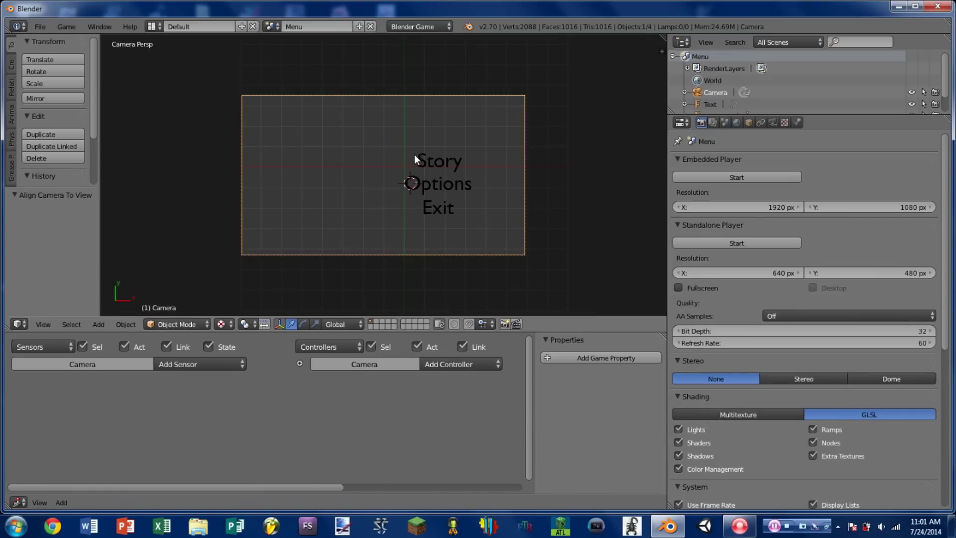
{"action": "key", "text": "g"}
{"action": "key", "text": "z"}
{"action": "key", "text": "z"}
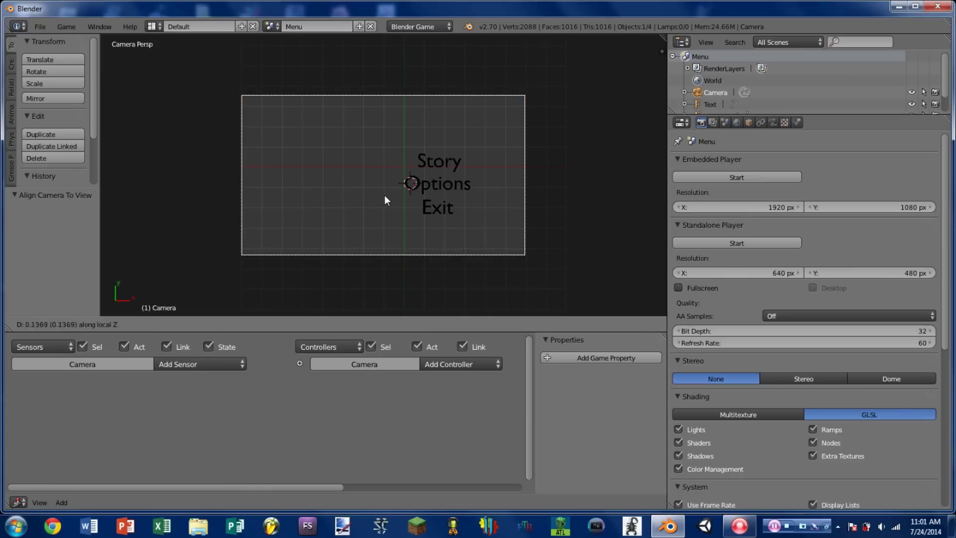
{"action": "left_click", "coordinate": [375, 240]}
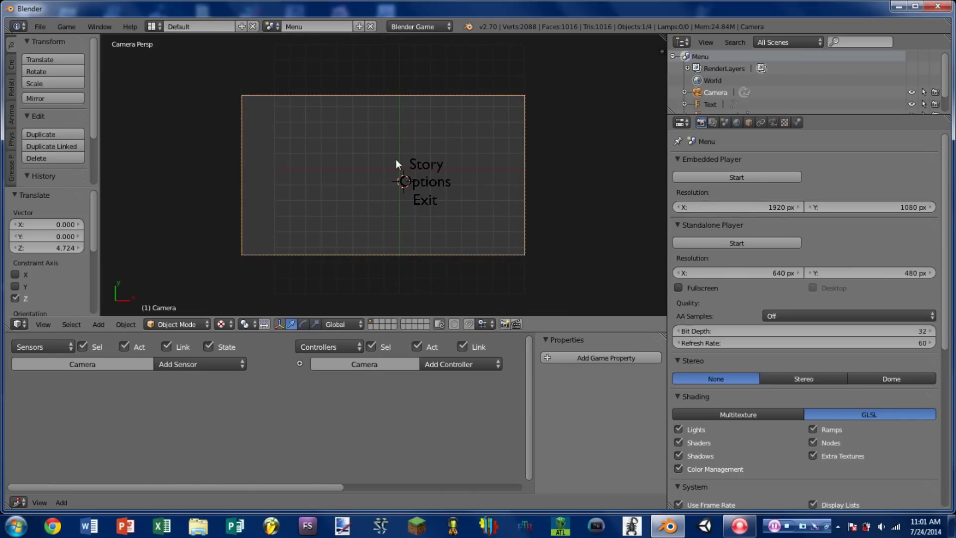
{"action": "key", "text": "g"}
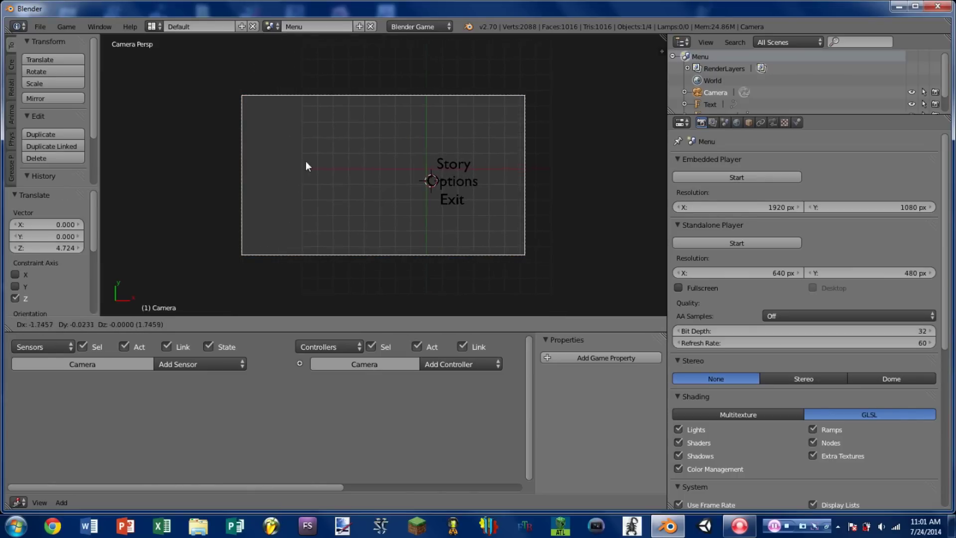
{"action": "left_click", "coordinate": [262, 193]}
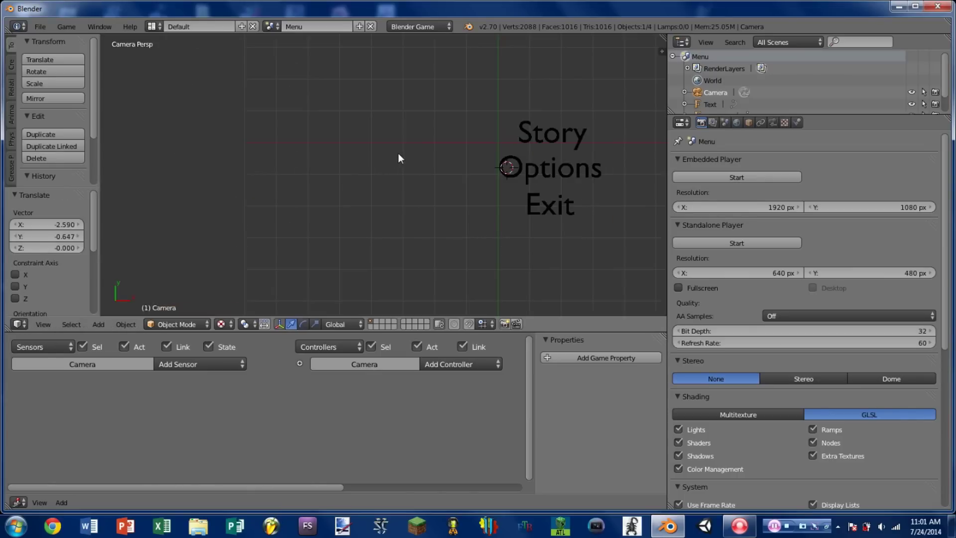
{"action": "key", "text": "Home"}
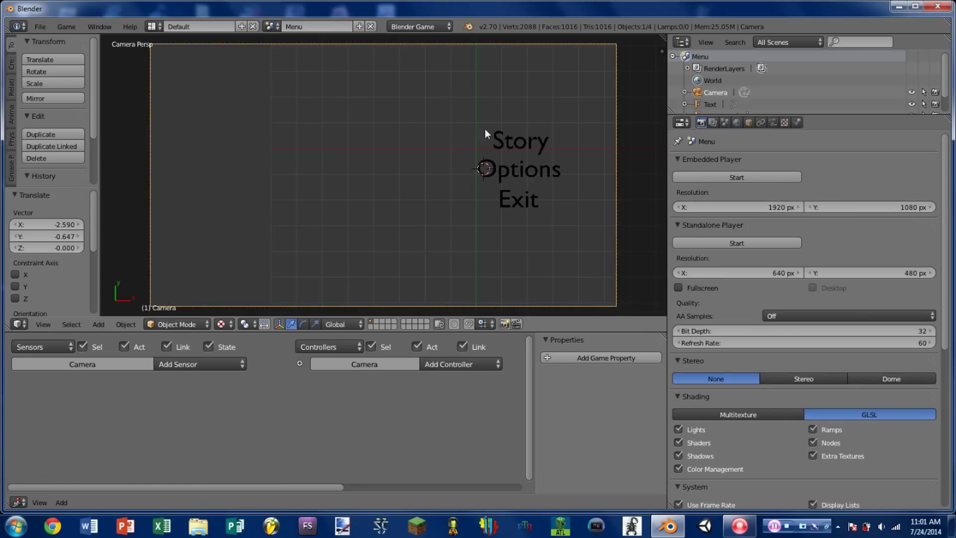
{"action": "key", "text": "g"}
{"action": "left_click", "coordinate": [307, 111]}
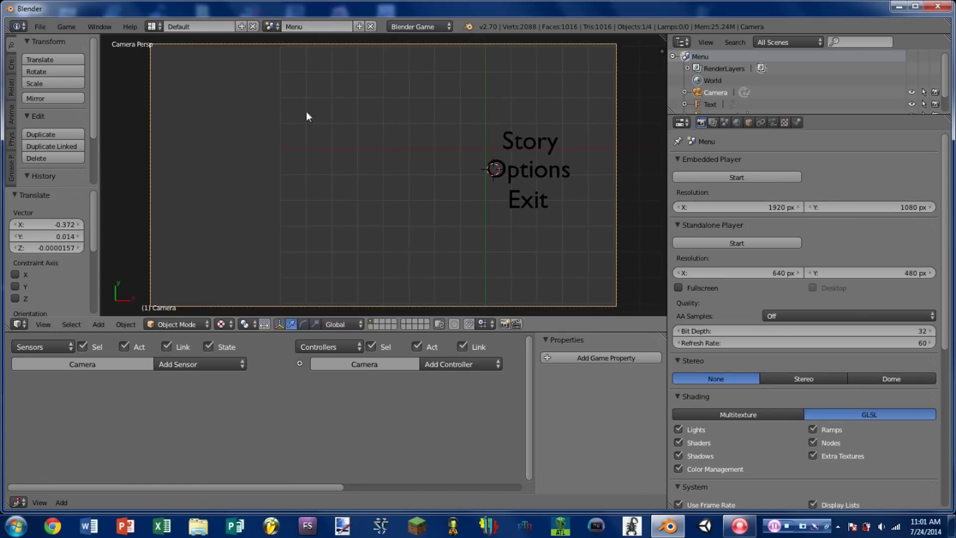
{"action": "right_click", "coordinate": [524, 146]}
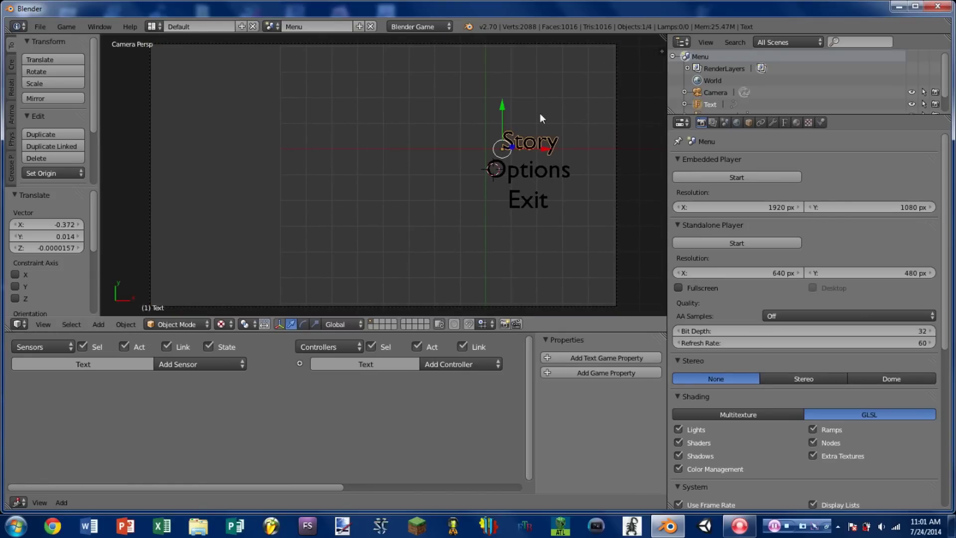
Snap the 3D cursor to the Story text and add a plane there.
{"action": "key", "text": "shift+s"}
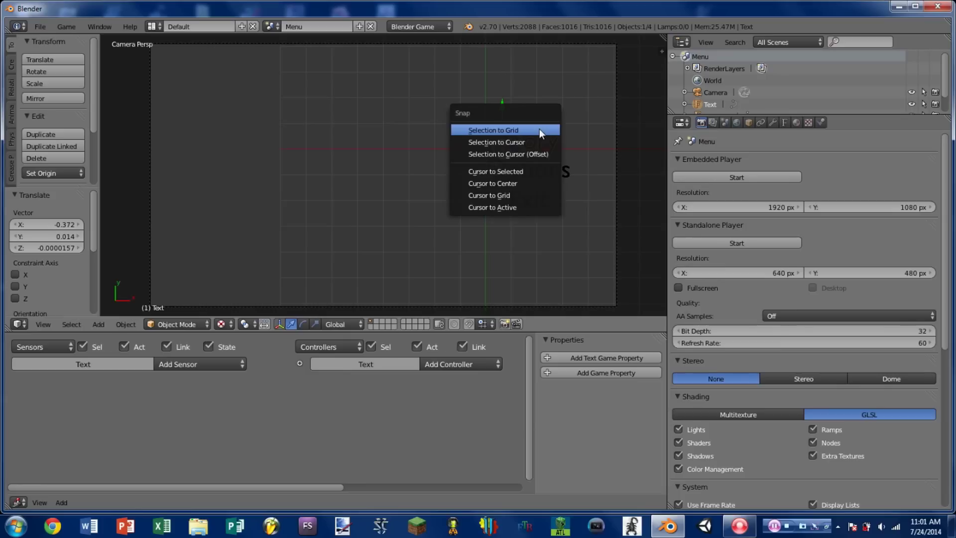
{"action": "left_click", "coordinate": [526, 172]}
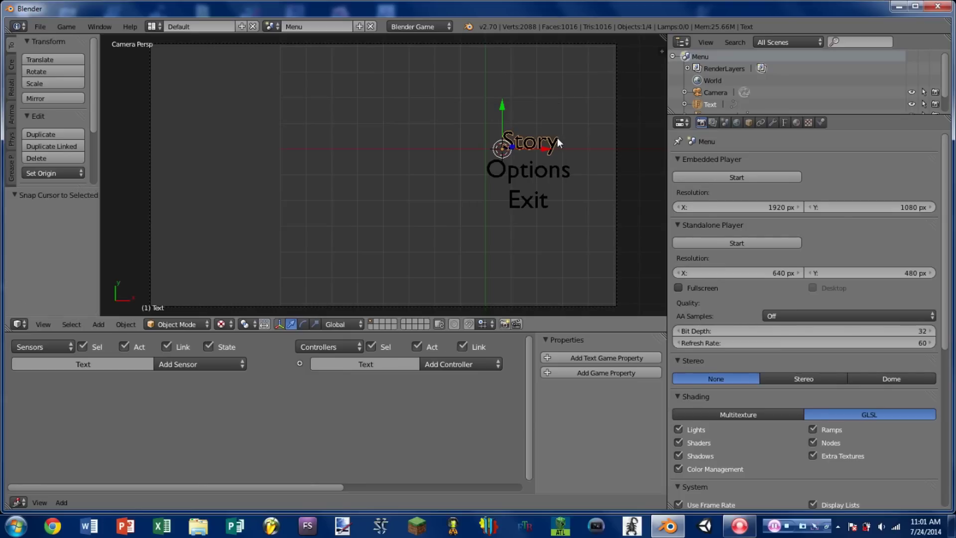
{"action": "key", "text": "shift+a"}
{"action": "mouse_move", "coordinate": [555, 92]}
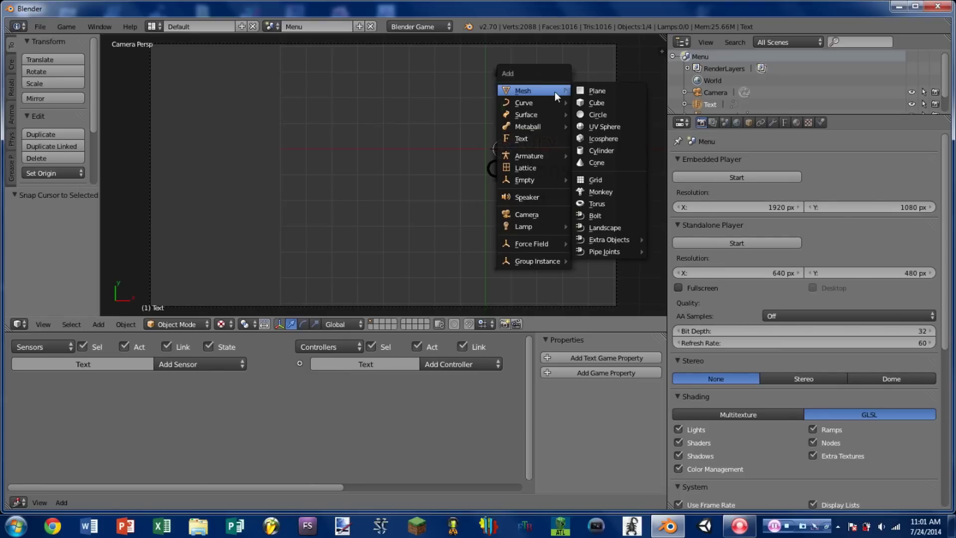
{"action": "left_click", "coordinate": [597, 90]}
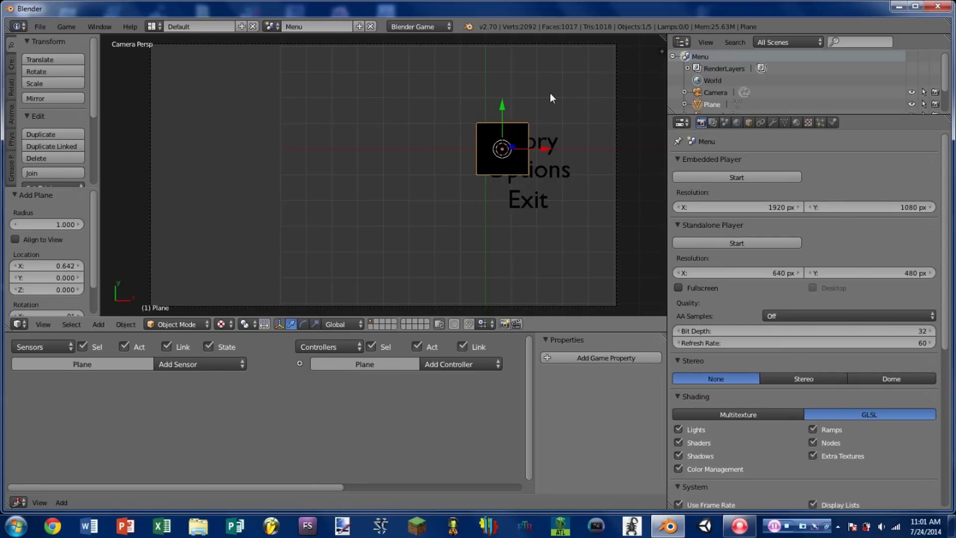
Set the plane's Maximum Draw Type to Wire in its object properties.
{"action": "left_click", "coordinate": [749, 122]}
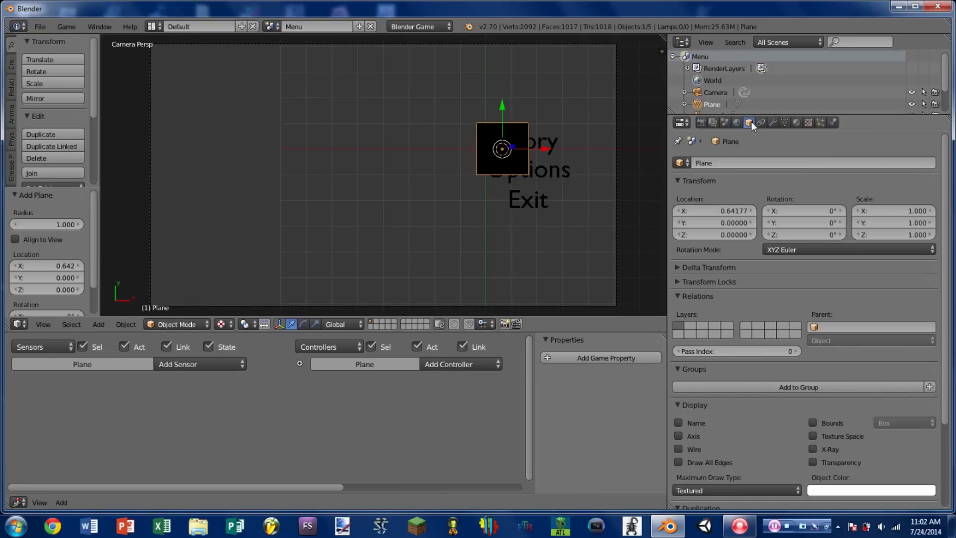
{"action": "scroll", "coordinate": [740, 256], "scroll_direction": "down", "scroll_amount": 5}
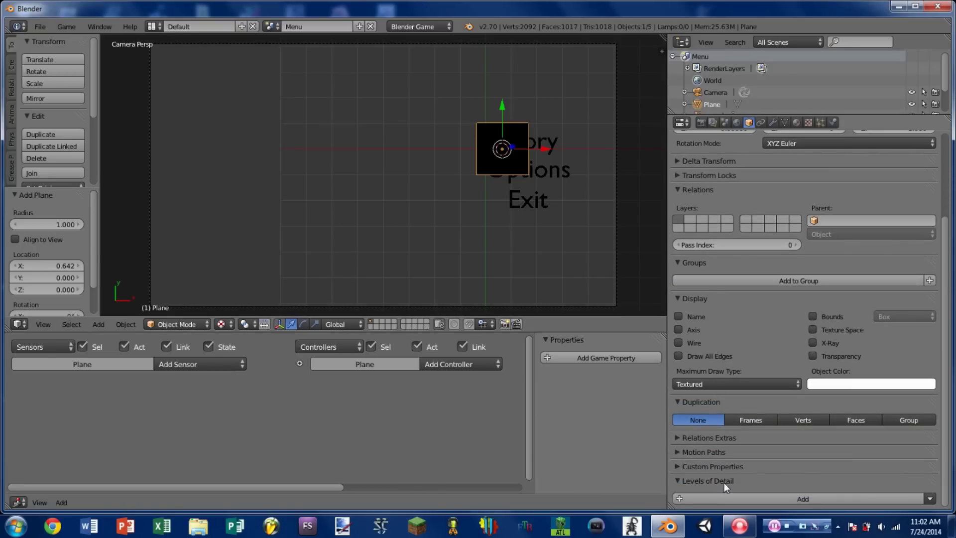
{"action": "left_click", "coordinate": [706, 383]}
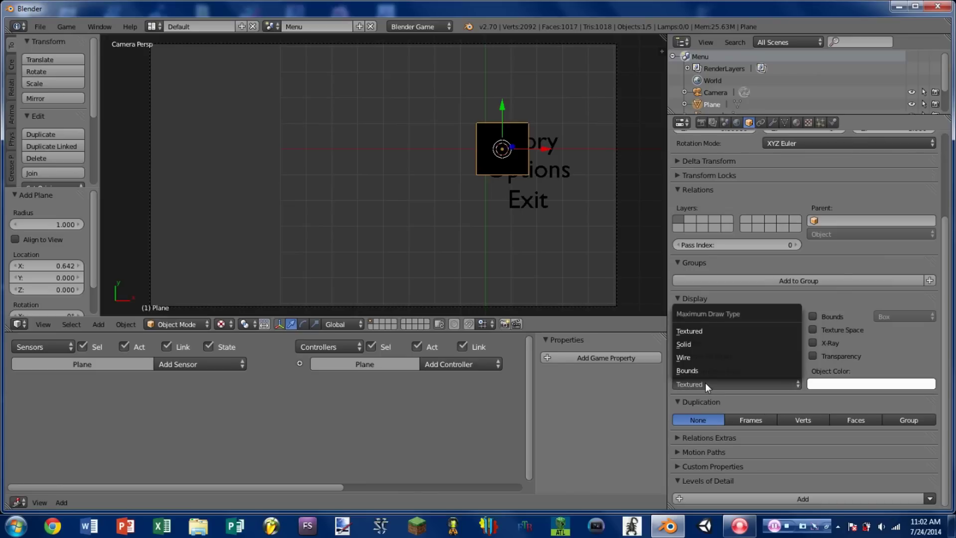
{"action": "left_click", "coordinate": [705, 357]}
{"action": "scroll", "coordinate": [515, 136], "scroll_direction": "up", "scroll_amount": 1}
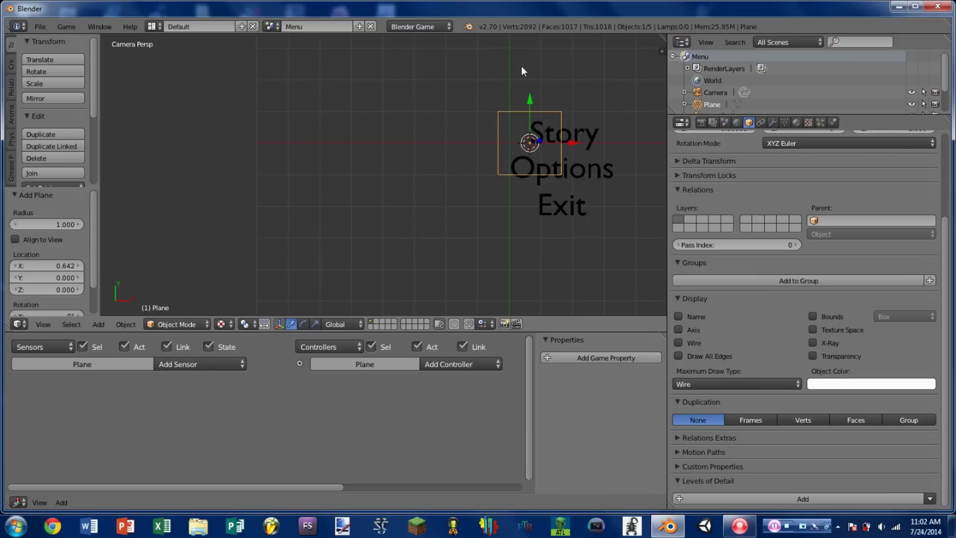
Squash the plane along Y and move it up and right over the word Story.
{"action": "key", "text": "s"}
{"action": "key", "text": "y"}
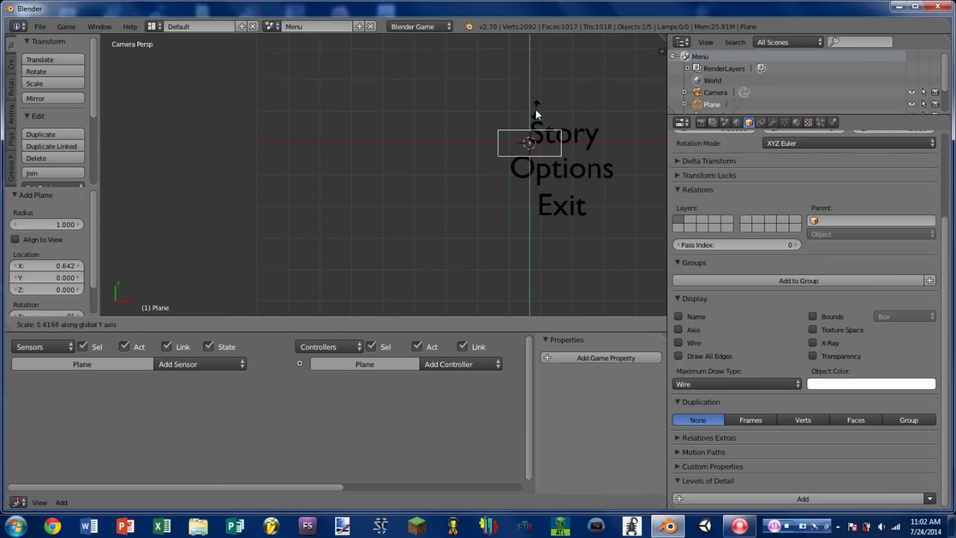
{"action": "left_click", "coordinate": [535, 110]}
{"action": "key", "text": "g"}
{"action": "key", "text": "y"}
{"action": "left_click", "coordinate": [533, 99]}
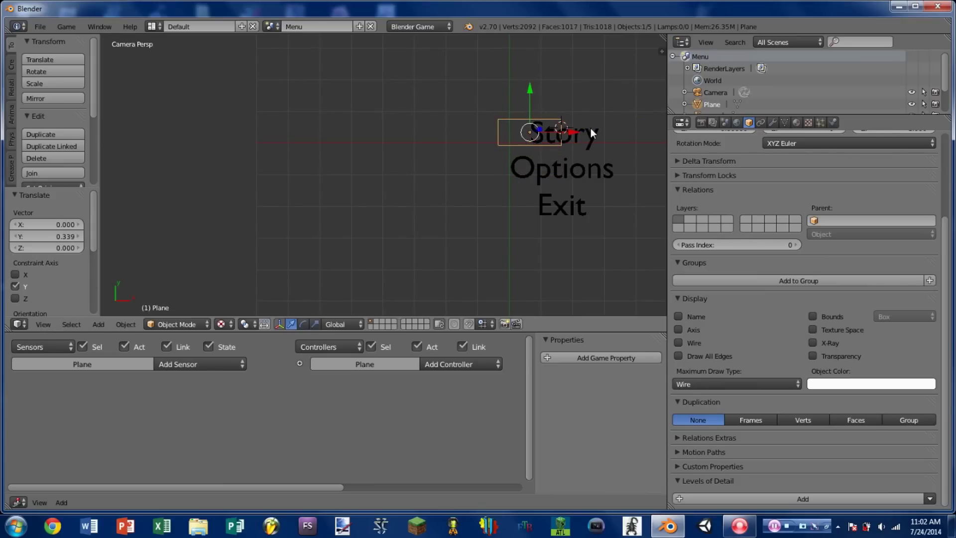
{"action": "key", "text": "g"}
{"action": "key", "text": "x"}
{"action": "left_click", "coordinate": [609, 131]}
Resize the plane to frame Story, then enable Invisible and Actor in its physics.
{"action": "key", "text": "s"}
{"action": "key", "text": "y"}
{"action": "left_click", "coordinate": [568, 78]}
{"action": "key", "text": "g"}
{"action": "key", "text": "y"}
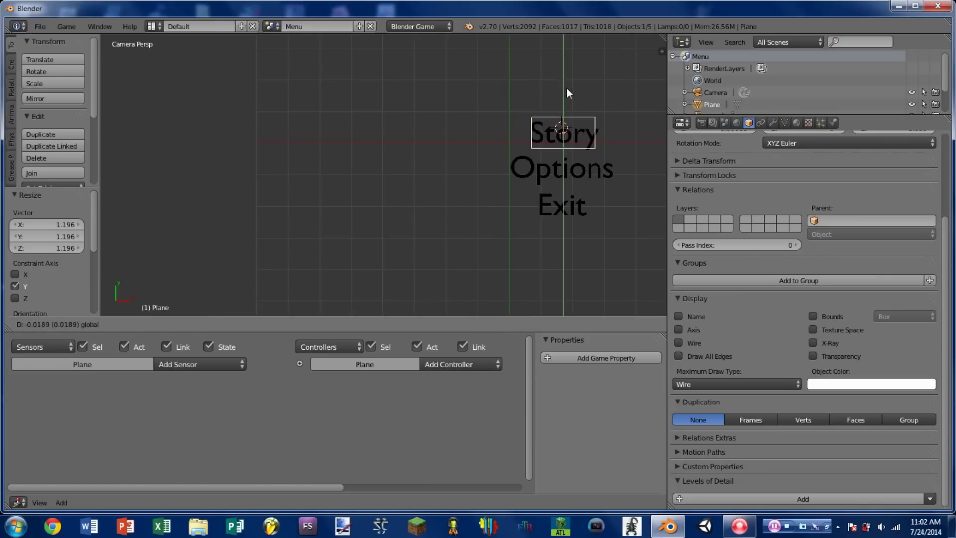
{"action": "left_click", "coordinate": [566, 89]}
{"action": "key", "text": "s"}
{"action": "key", "text": "z"}
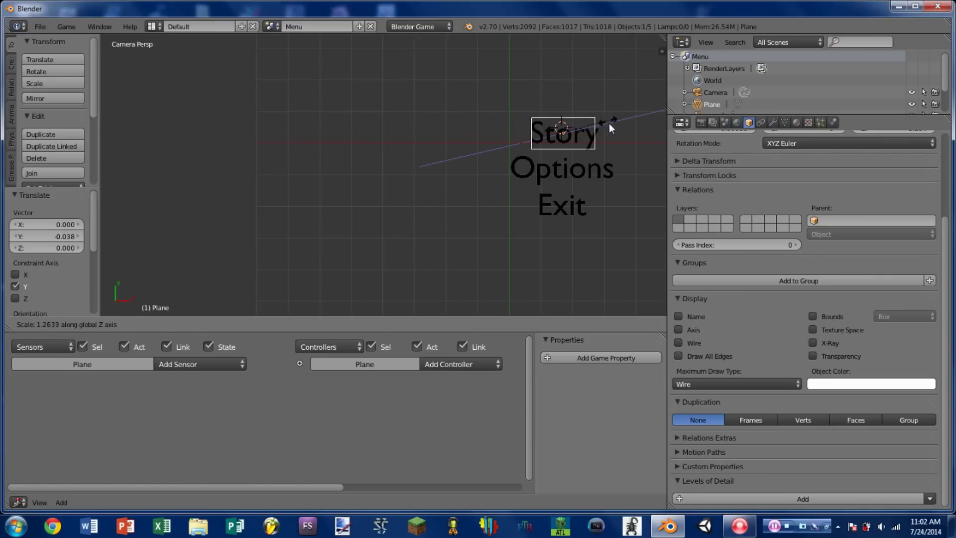
{"action": "left_click", "coordinate": [617, 127]}
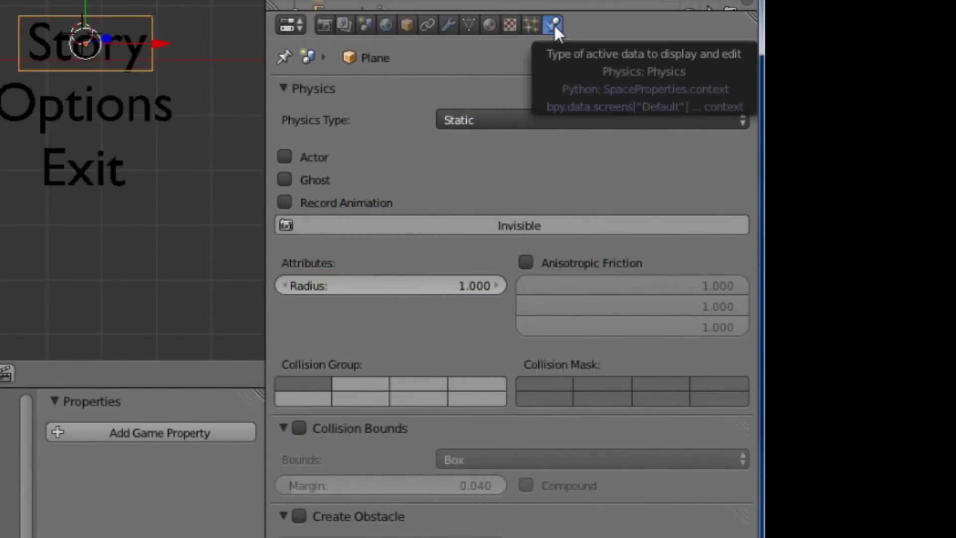
{"action": "left_click", "coordinate": [318, 227]}
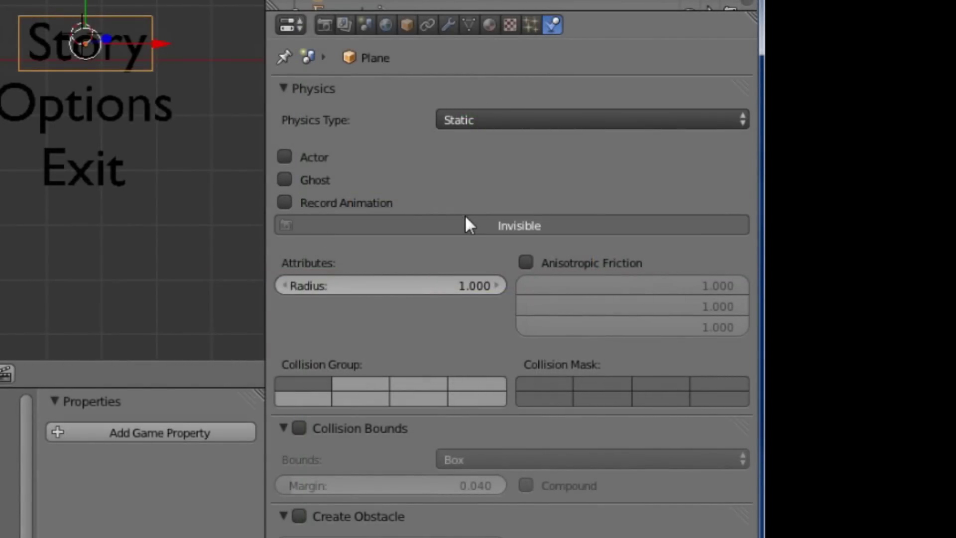
{"action": "left_click", "coordinate": [284, 157]}
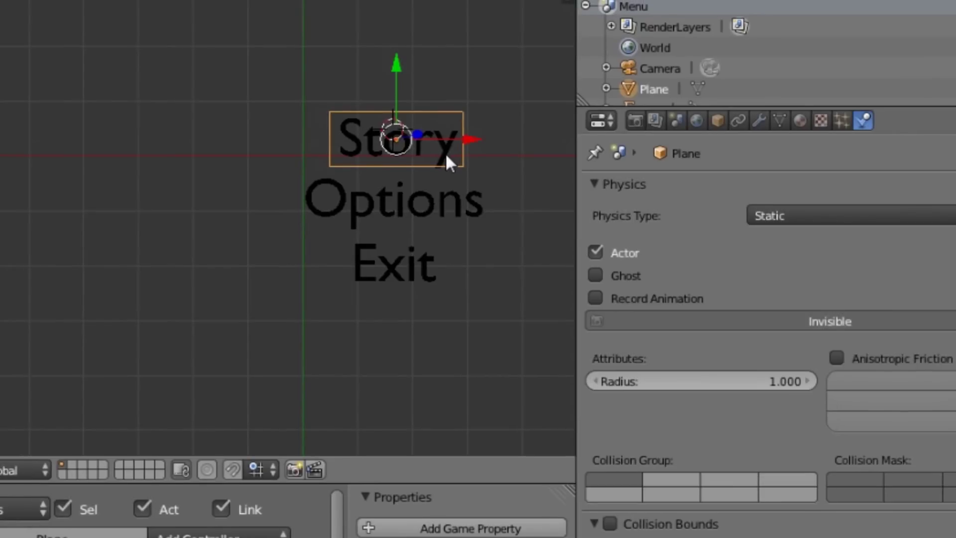
Convert the Story text to a mesh and give it No Collision physics.
{"action": "right_click", "coordinate": [428, 150]}
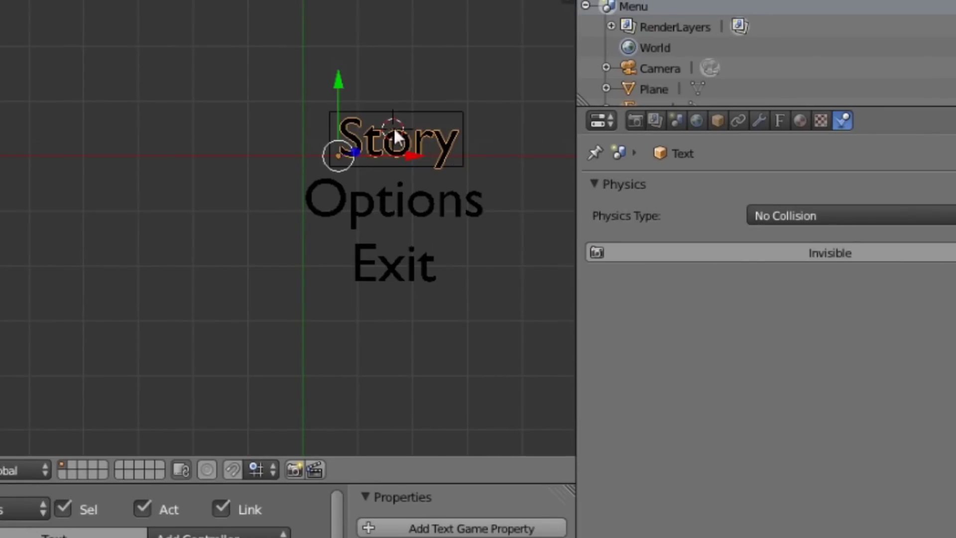
{"action": "key", "text": "alt+c"}
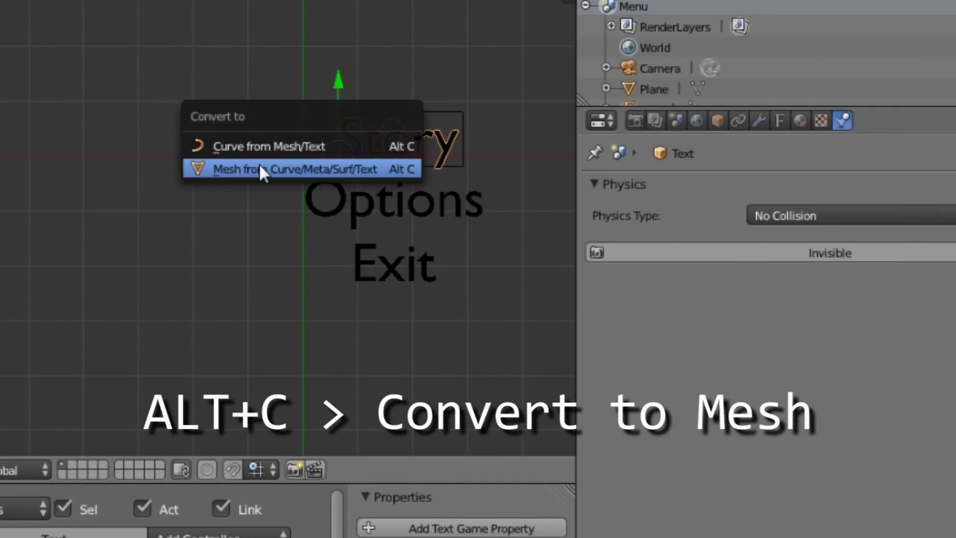
{"action": "left_click", "coordinate": [363, 169]}
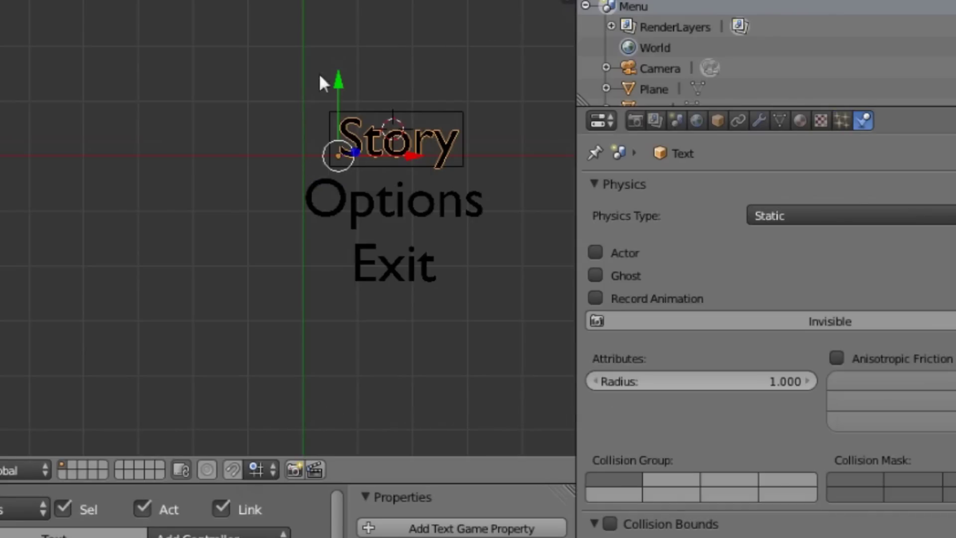
{"action": "left_click", "coordinate": [847, 216]}
{"action": "left_click", "coordinate": [786, 216]}
{"action": "left_click", "coordinate": [777, 172]}
{"action": "left_click", "coordinate": [800, 219]}
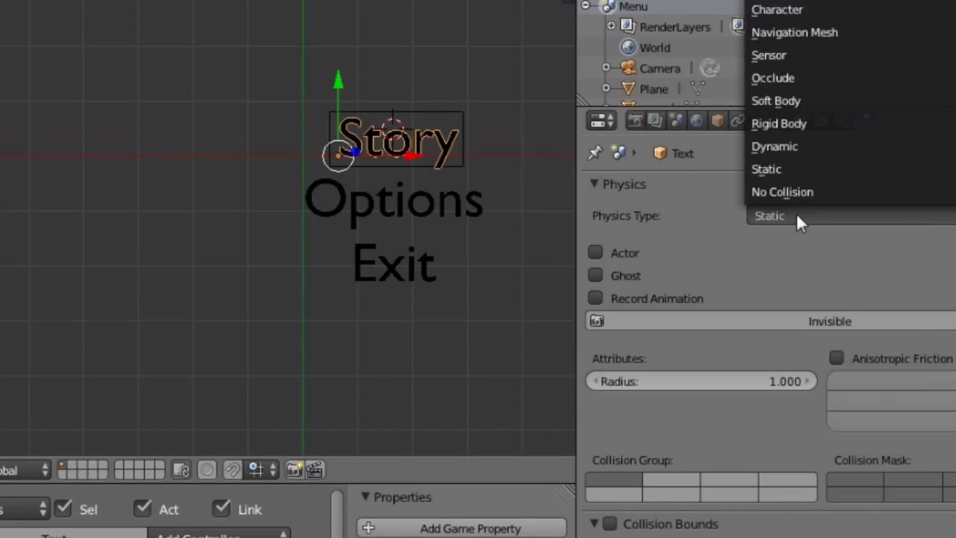
{"action": "left_click", "coordinate": [796, 191]}
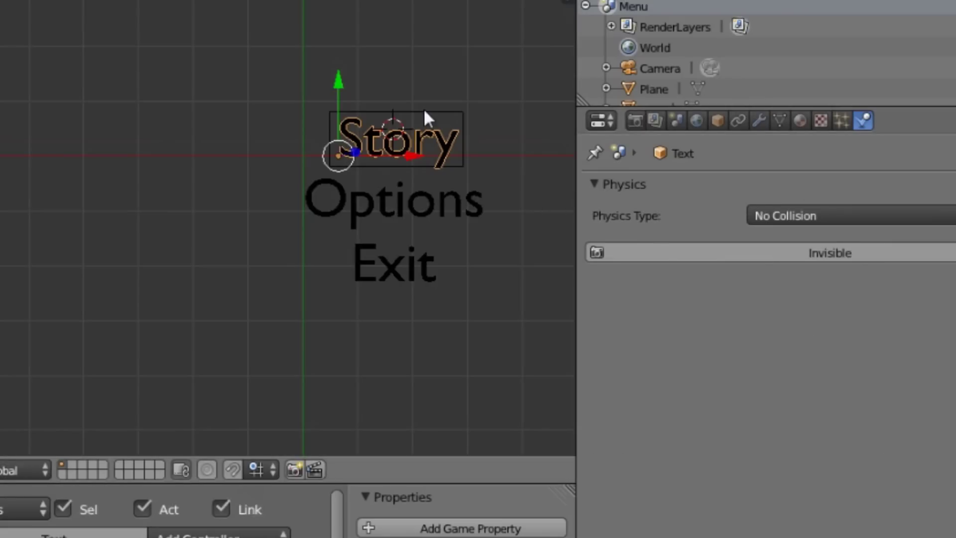
Convert Options and Exit to meshes with No Collision physics, then reselect the plane.
{"action": "right_click", "coordinate": [294, 180]}
{"action": "key", "text": "alt+c"}
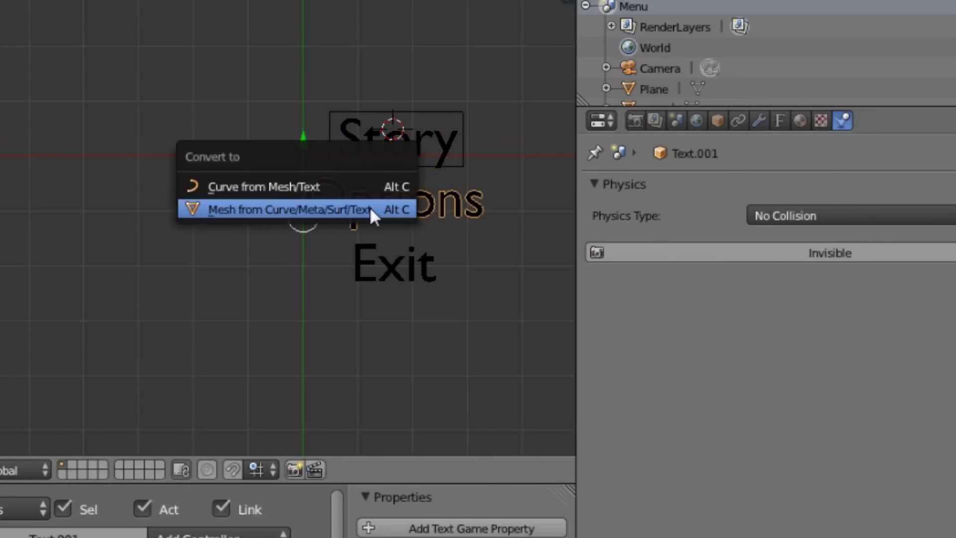
{"action": "left_click", "coordinate": [371, 207]}
{"action": "left_click", "coordinate": [837, 217]}
{"action": "left_click", "coordinate": [826, 197]}
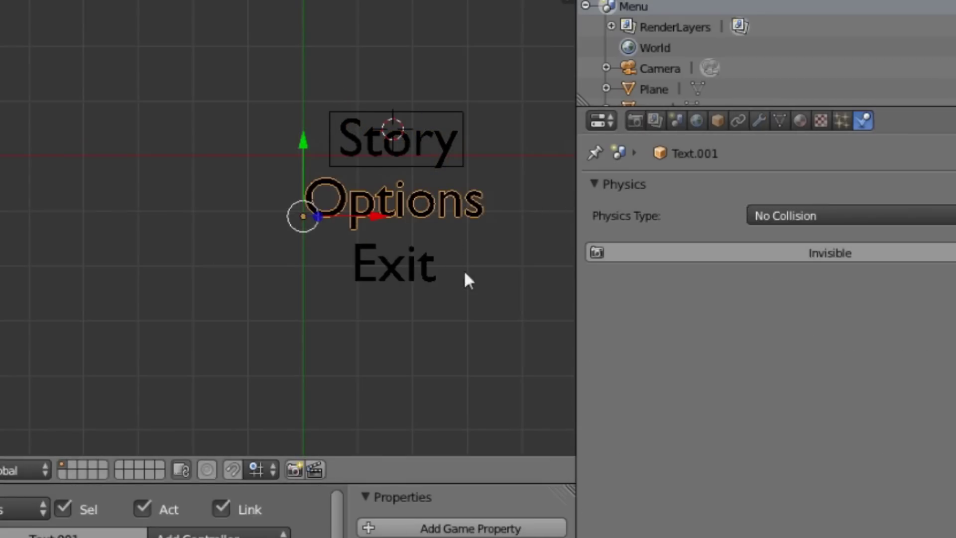
{"action": "right_click", "coordinate": [427, 263]}
{"action": "key", "text": "alt+c"}
{"action": "left_click", "coordinate": [430, 259]}
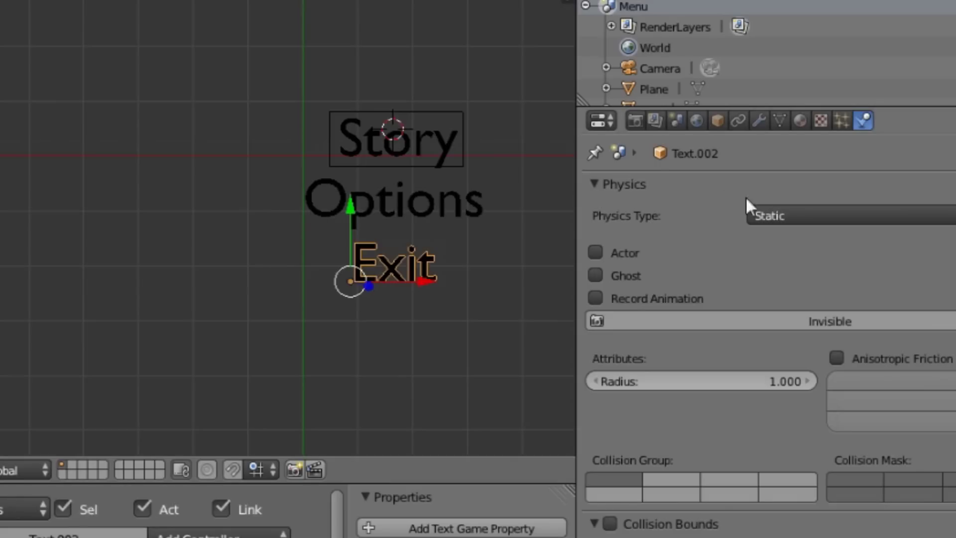
{"action": "left_click", "coordinate": [791, 219]}
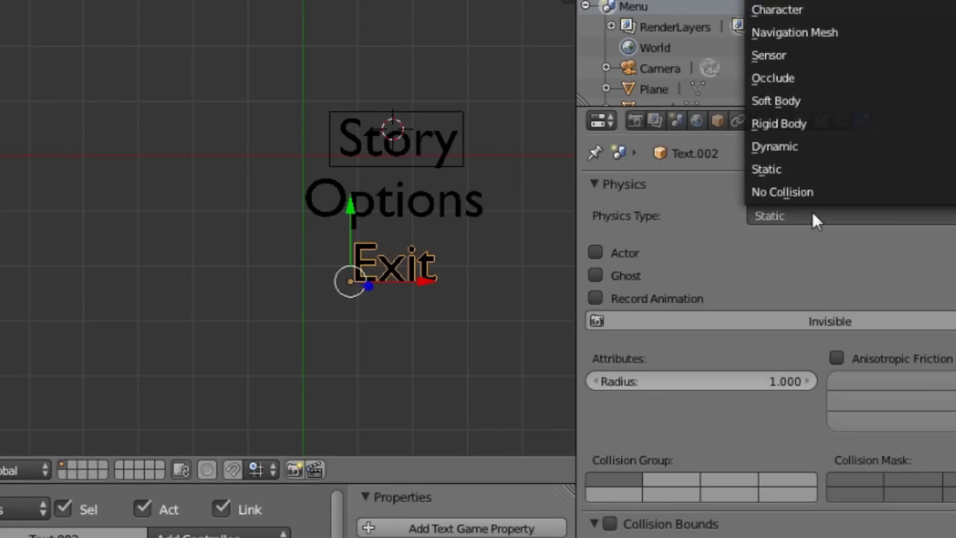
{"action": "left_click", "coordinate": [779, 190]}
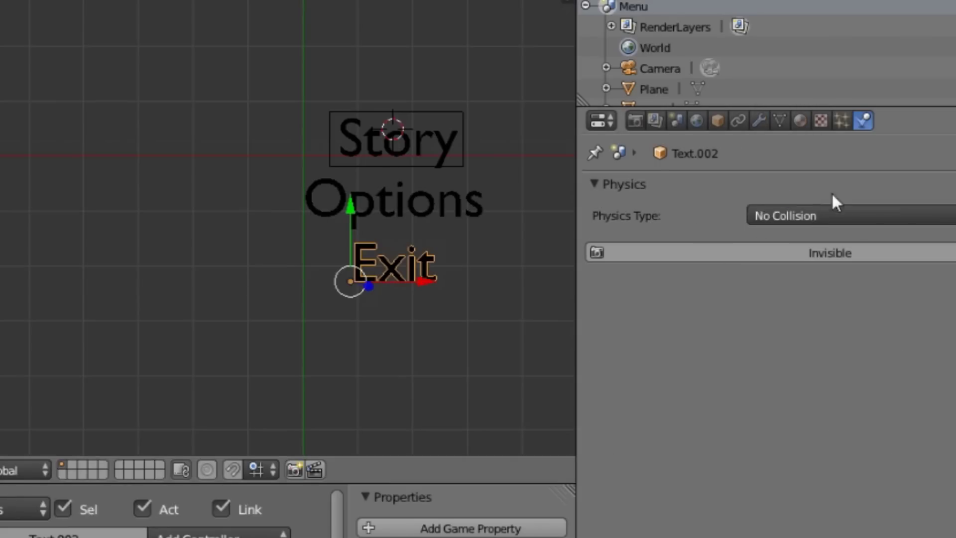
{"action": "right_click", "coordinate": [463, 150]}
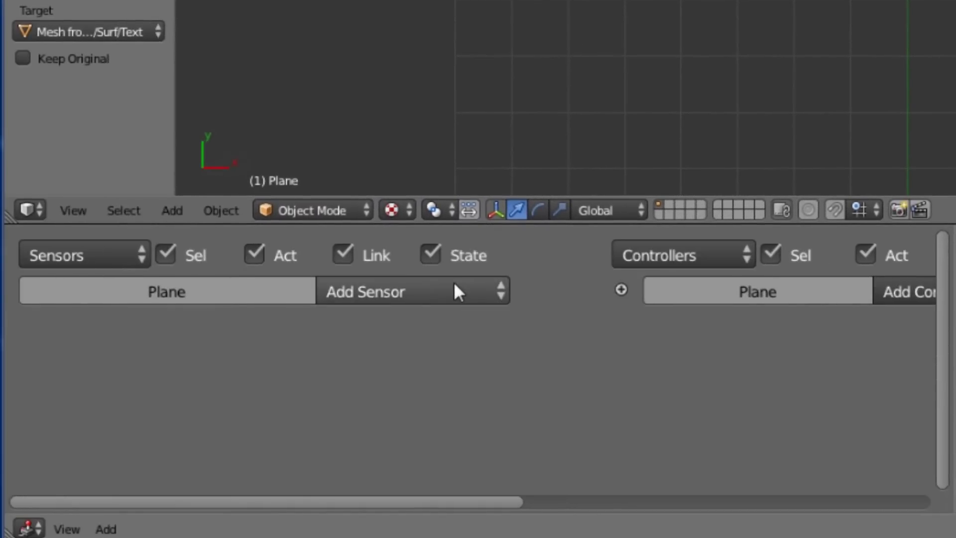
Add a Mouse sensor to the Plane that triggers once per event.
{"action": "left_click", "coordinate": [227, 331]}
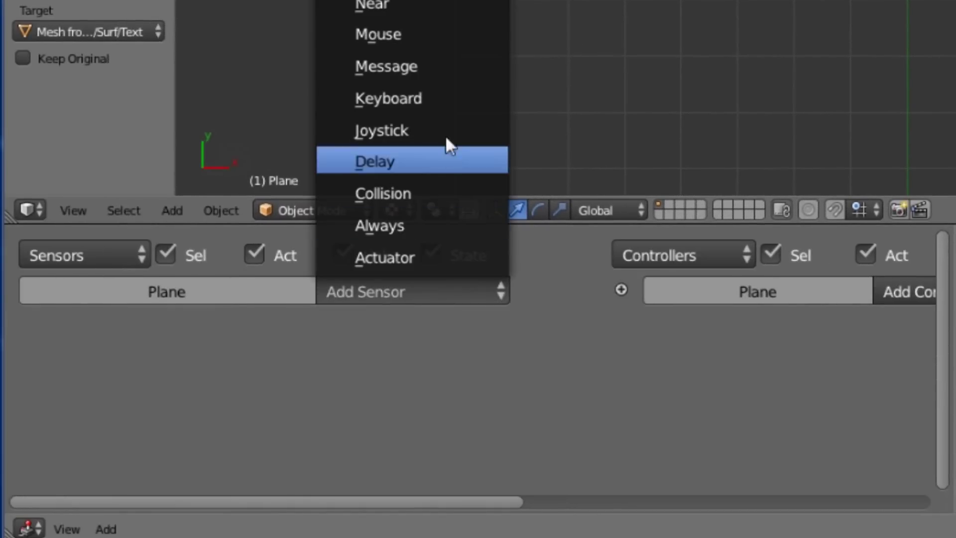
{"action": "left_click", "coordinate": [456, 35]}
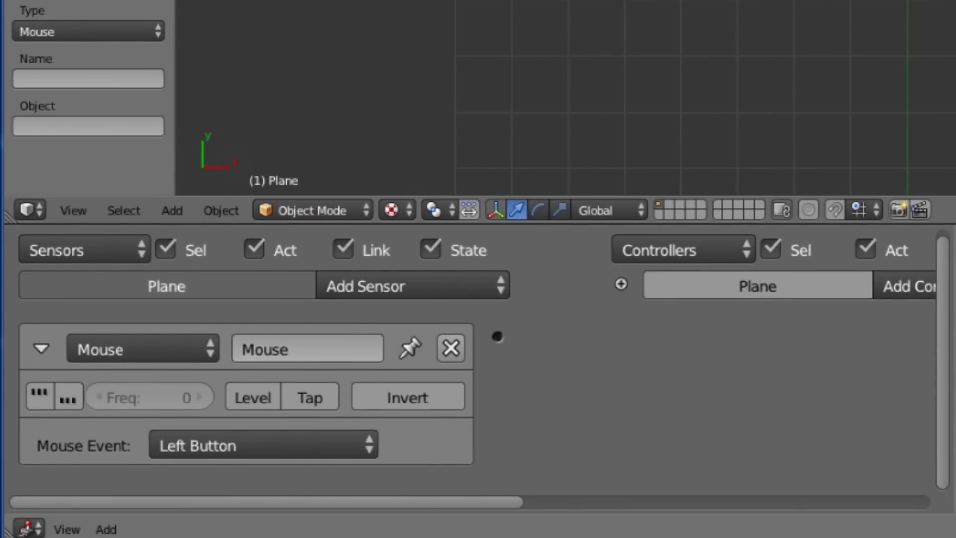
{"action": "left_click", "coordinate": [307, 398]}
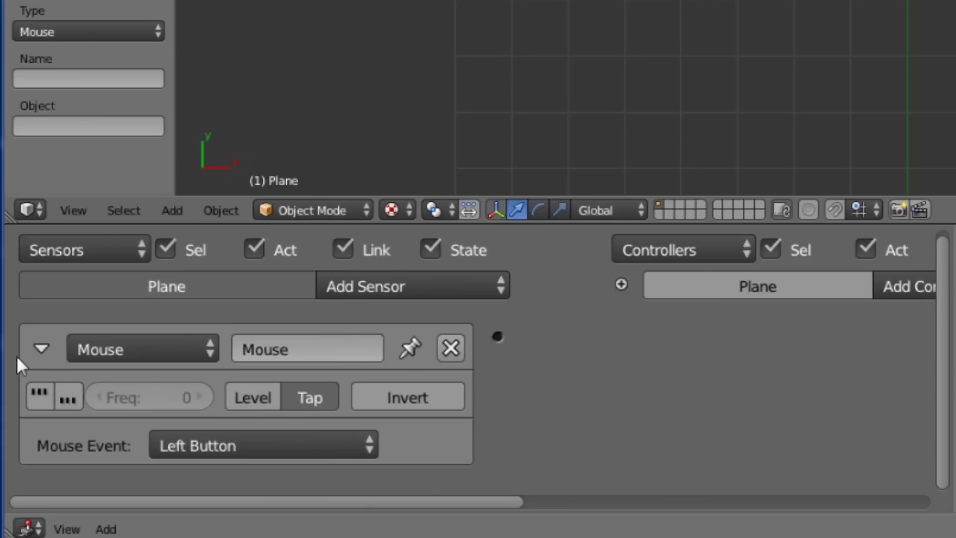
{"action": "left_click", "coordinate": [42, 349]}
Add a second Mouse sensor that reacts to the mouse hovering over the plane.
{"action": "left_click", "coordinate": [417, 292]}
{"action": "left_click", "coordinate": [470, 33]}
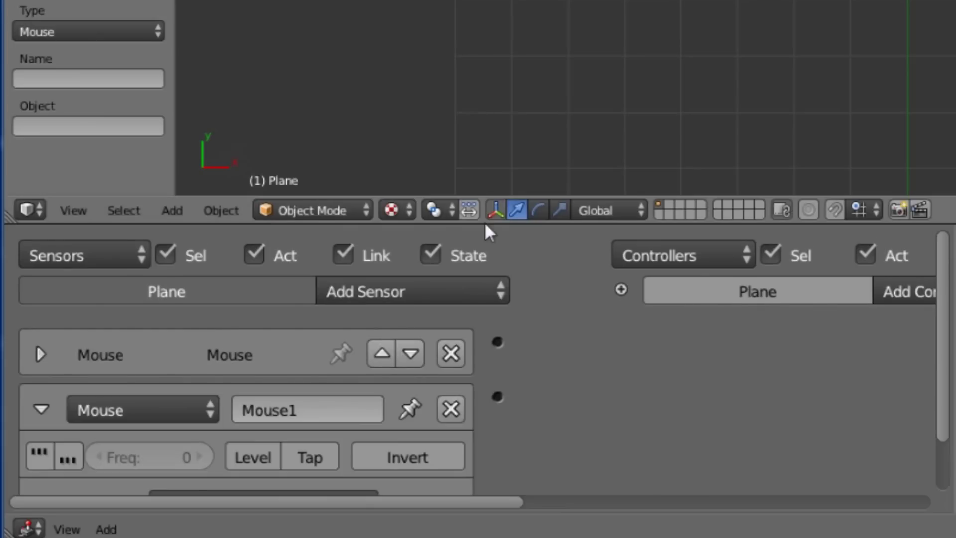
{"action": "scroll", "coordinate": [513, 239], "scroll_direction": "down", "scroll_amount": 3}
{"action": "left_click", "coordinate": [329, 451]}
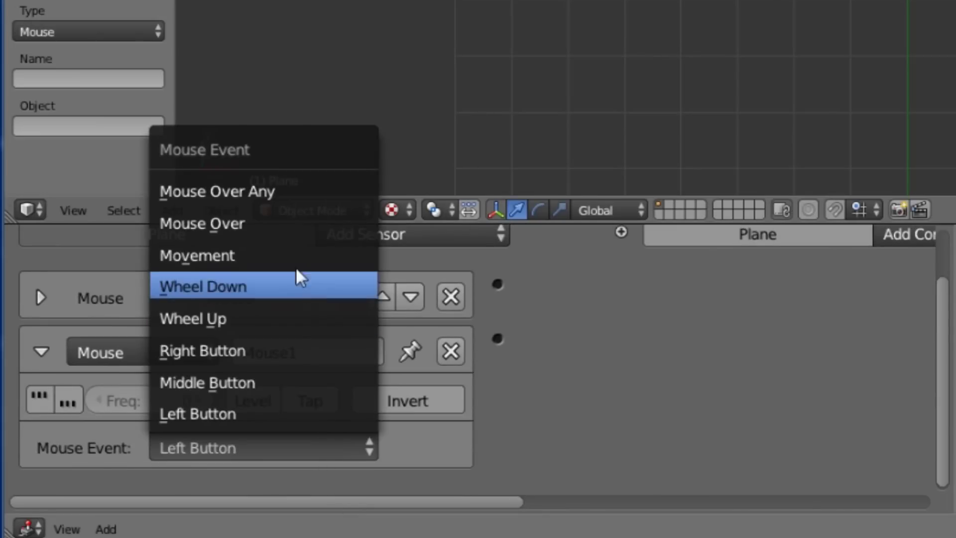
{"action": "left_click", "coordinate": [291, 230]}
Add an And controller and wire both Mouse sensors into it.
{"action": "left_click", "coordinate": [772, 292]}
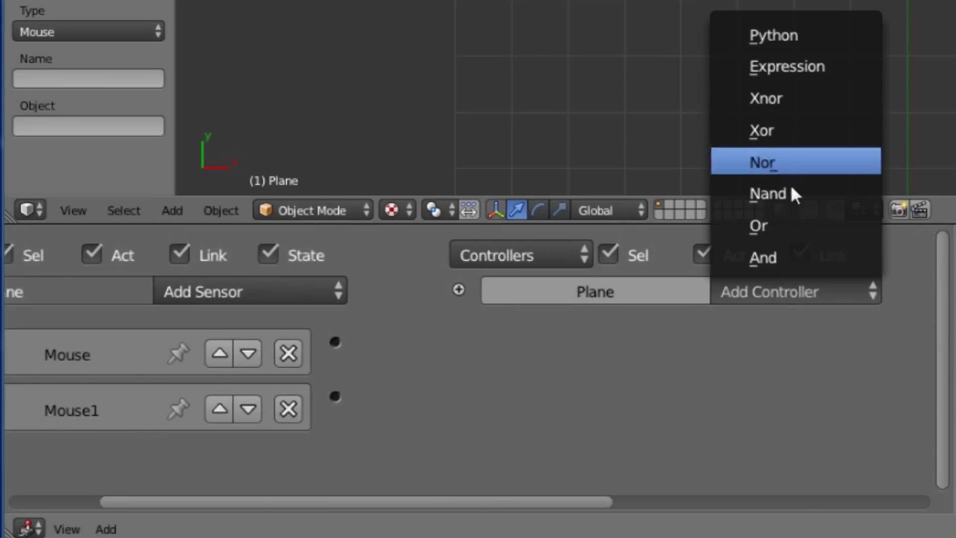
{"action": "left_click", "coordinate": [767, 258]}
{"action": "left_click_drag", "start_coordinate": [335, 342], "coordinate": [335, 396]}
{"action": "left_click", "coordinate": [503, 354]}
{"action": "scroll", "coordinate": [697, 348], "scroll_direction": "right", "scroll_amount": 5, "text": "ctrl"}
Connect a new Scene actuator to the And controller and set its mode to Set Scene.
{"action": "left_click", "coordinate": [854, 299]}
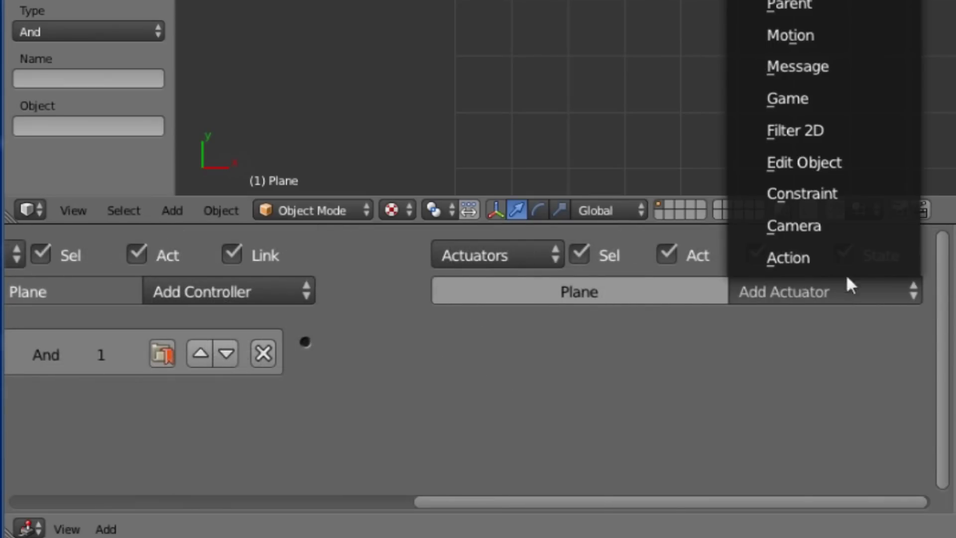
{"action": "left_click", "coordinate": [792, 1]}
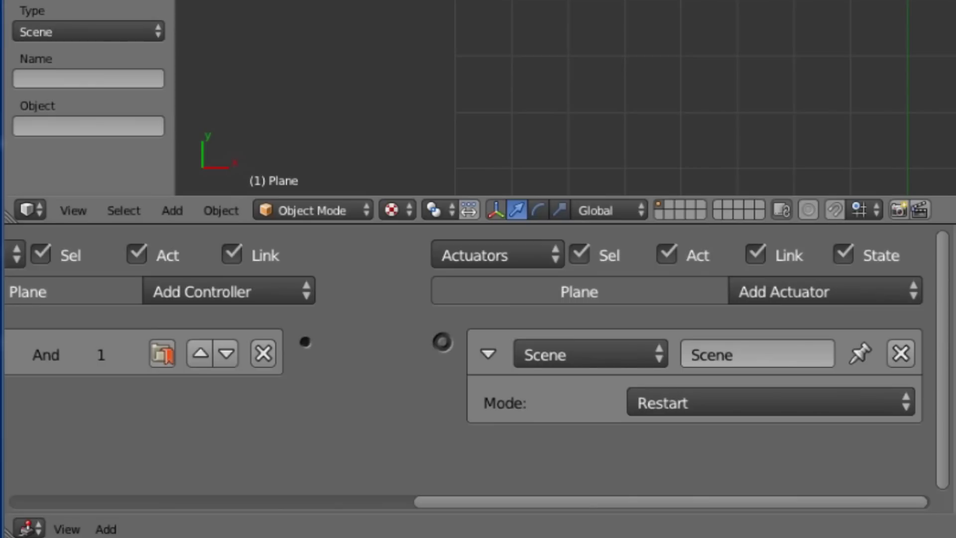
{"action": "left_click_drag", "start_coordinate": [306, 342], "coordinate": [442, 342]}
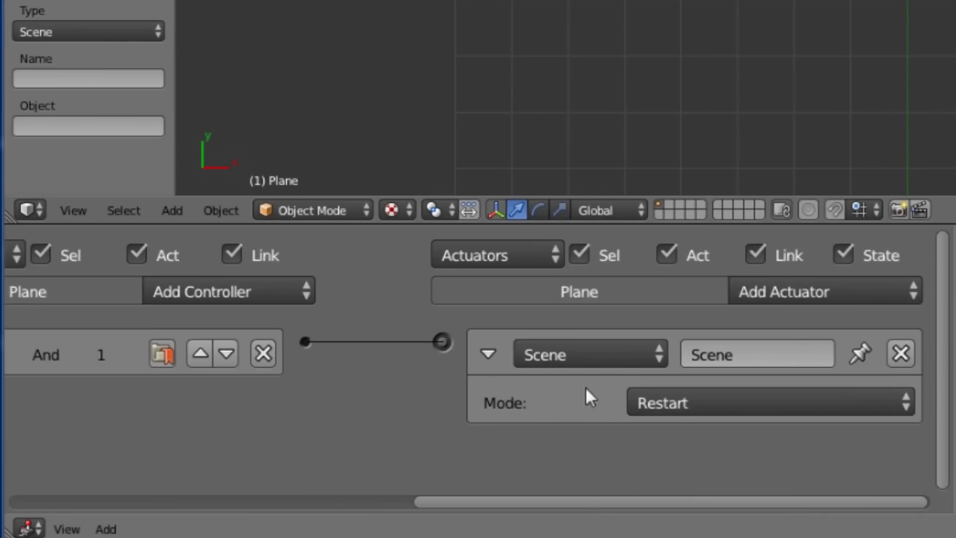
{"action": "left_click", "coordinate": [647, 403]}
{"action": "left_click", "coordinate": [650, 339]}
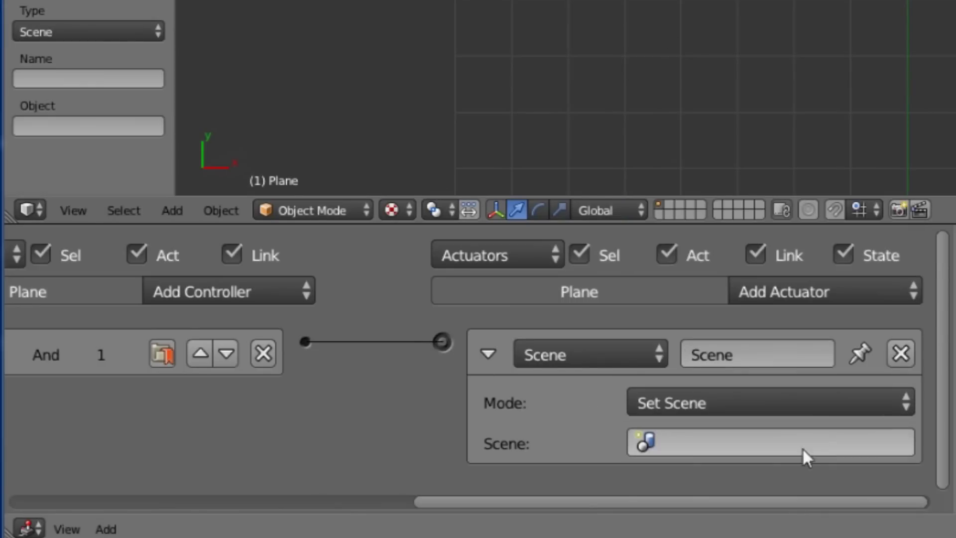
{"action": "left_click", "coordinate": [674, 444]}
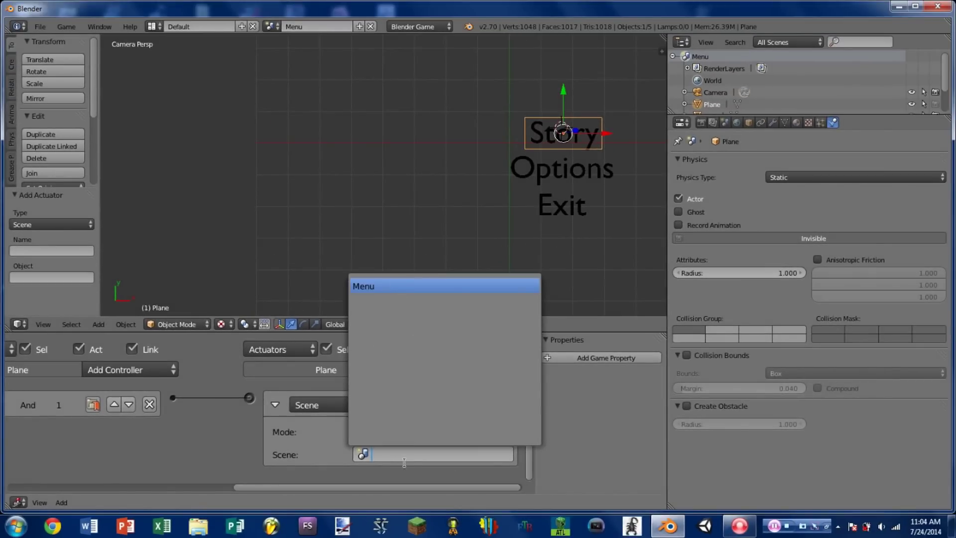
{"action": "left_click", "coordinate": [360, 27]}
Create a new empty scene named Story.
{"action": "left_click", "coordinate": [332, 46]}
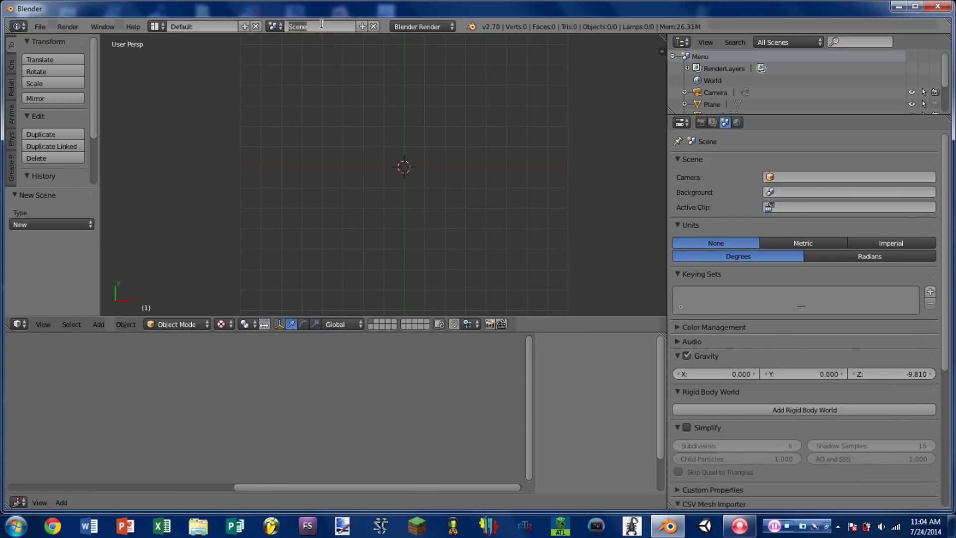
{"action": "type", "text": "Story"}
{"action": "key", "text": "Return"}
{"action": "middle_click_drag", "start_coordinate": [289, 240], "coordinate": [375, 119]}
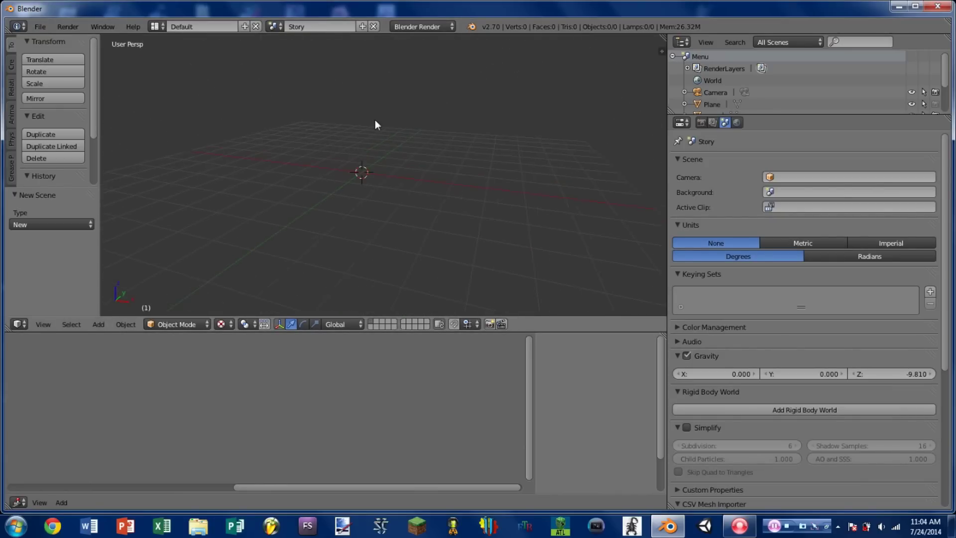
Add a text object whose lettering reads 'Story'.
{"action": "key", "text": "shift+a"}
{"action": "mouse_move", "coordinate": [343, 144]}
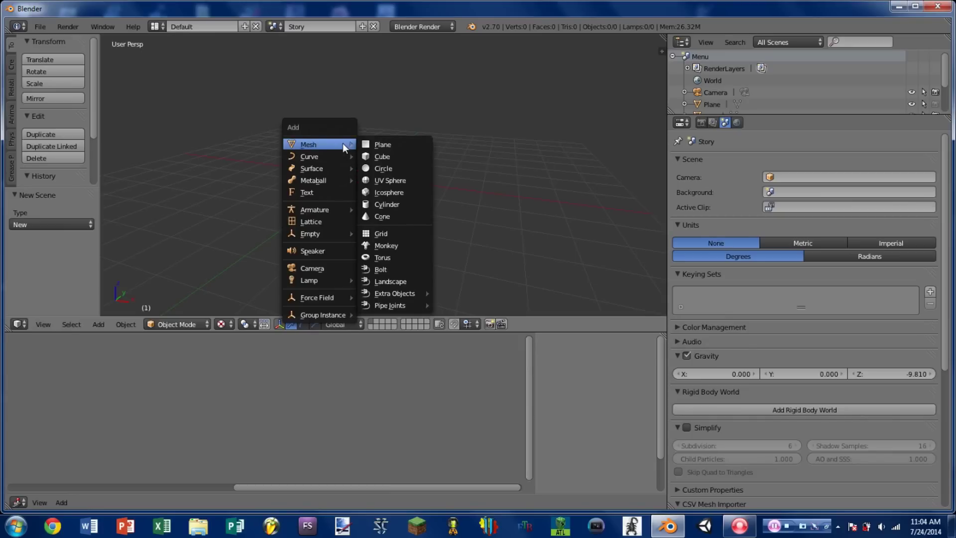
{"action": "left_click", "coordinate": [328, 190]}
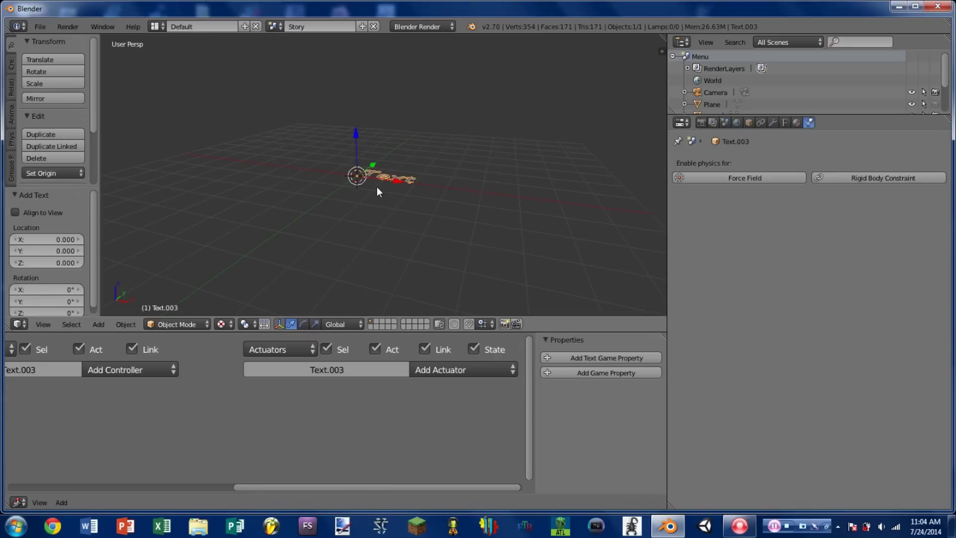
{"action": "key", "text": "Tab"}
{"action": "key", "text": "BackSpace"}
{"action": "key", "text": "BackSpace"}
{"action": "key", "text": "BackSpace"}
{"action": "key", "text": "BackSpace"}
{"action": "type", "text": "S"}
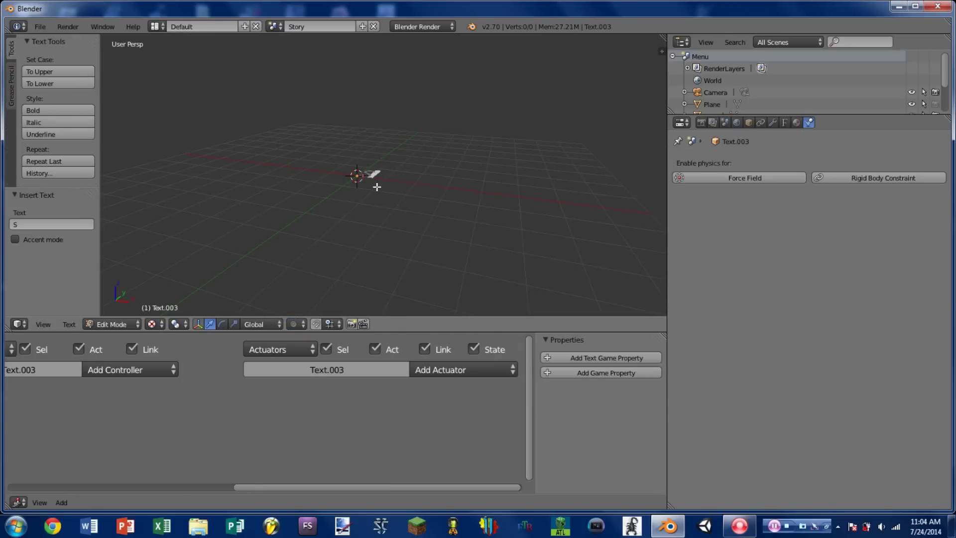
{"action": "type", "text": "tory"}
{"action": "key", "text": "Tab"}
Add a camera raised straight above the text, facing down, and look through it.
{"action": "key", "text": "shift+a"}
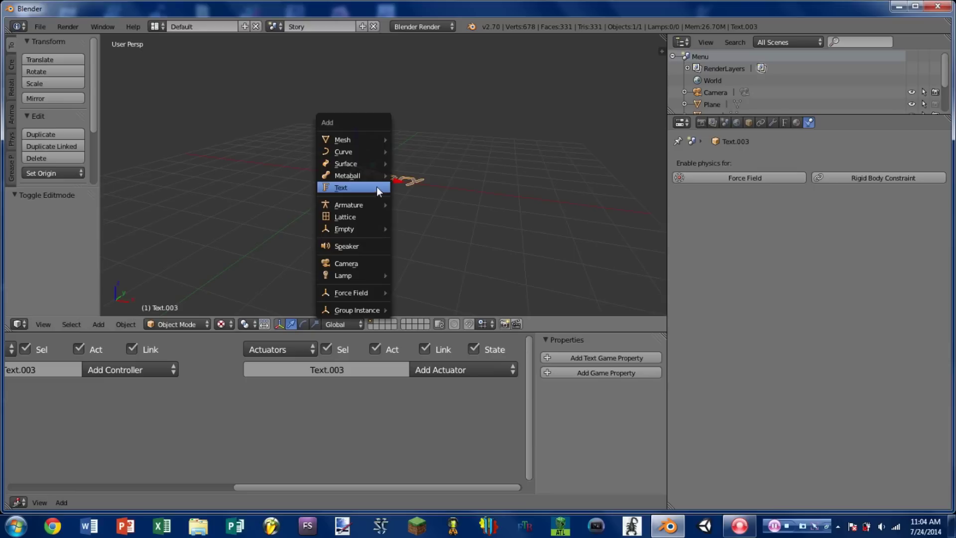
{"action": "left_click", "coordinate": [371, 263]}
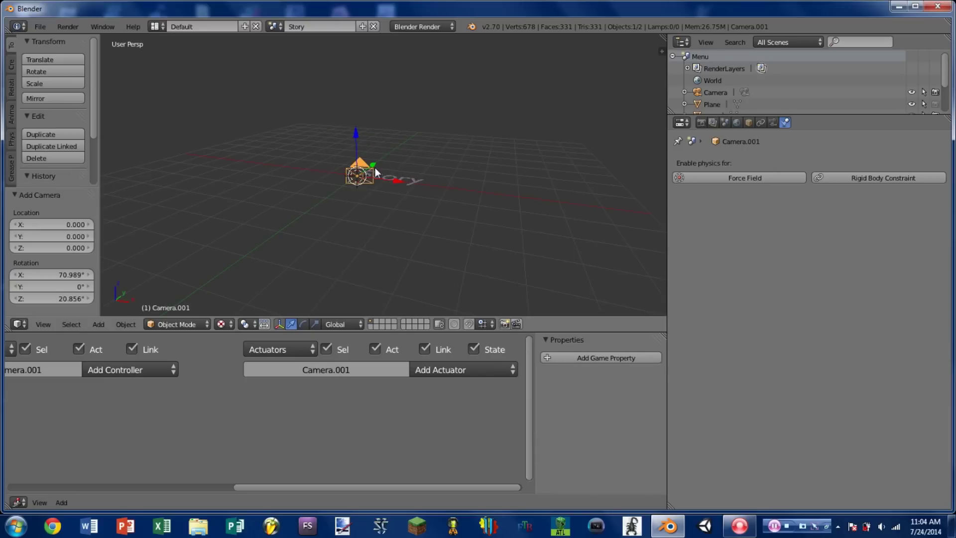
{"action": "key", "text": "alt+r"}
{"action": "left_click_drag", "start_coordinate": [356, 155], "coordinate": [358, 55]}
{"action": "key", "text": "ctrl+KP_0"}
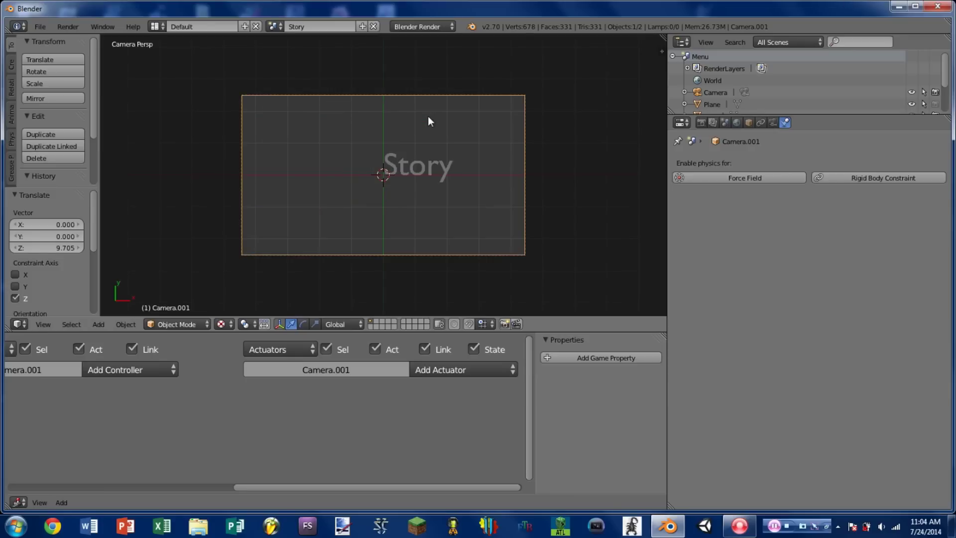
{"action": "left_click", "coordinate": [274, 27]}
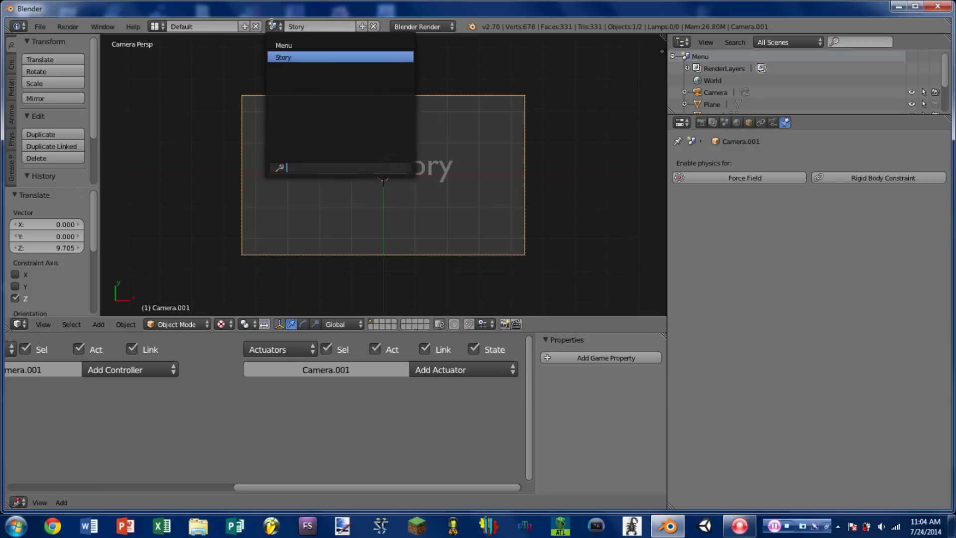
Return to the Menu scene and point the Plane's Set Scene actuator at Story.
{"action": "left_click", "coordinate": [289, 46]}
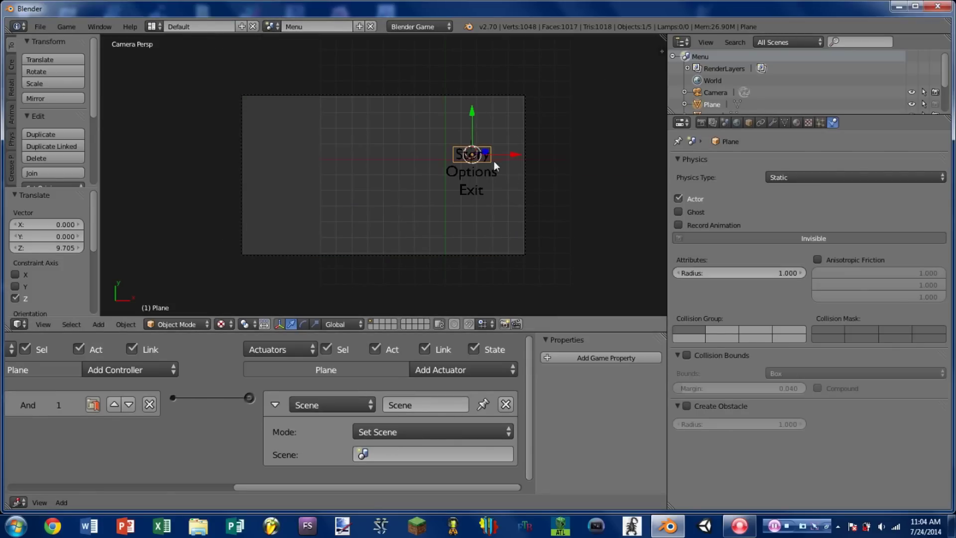
{"action": "left_click", "coordinate": [426, 452]}
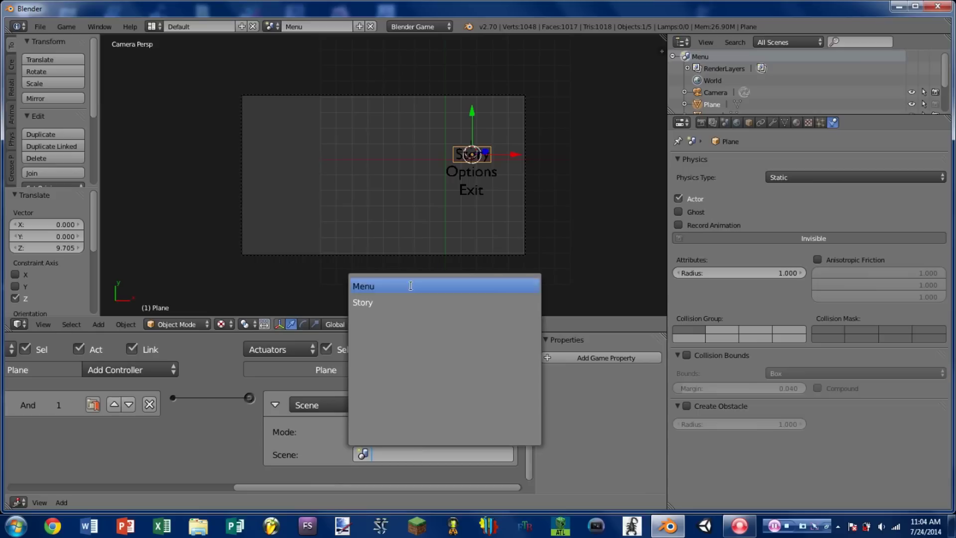
{"action": "left_click", "coordinate": [381, 302]}
{"action": "left_click", "coordinate": [275, 405]}
Fit the camera frame to the viewport and test-run the game.
{"action": "key", "text": "Home"}
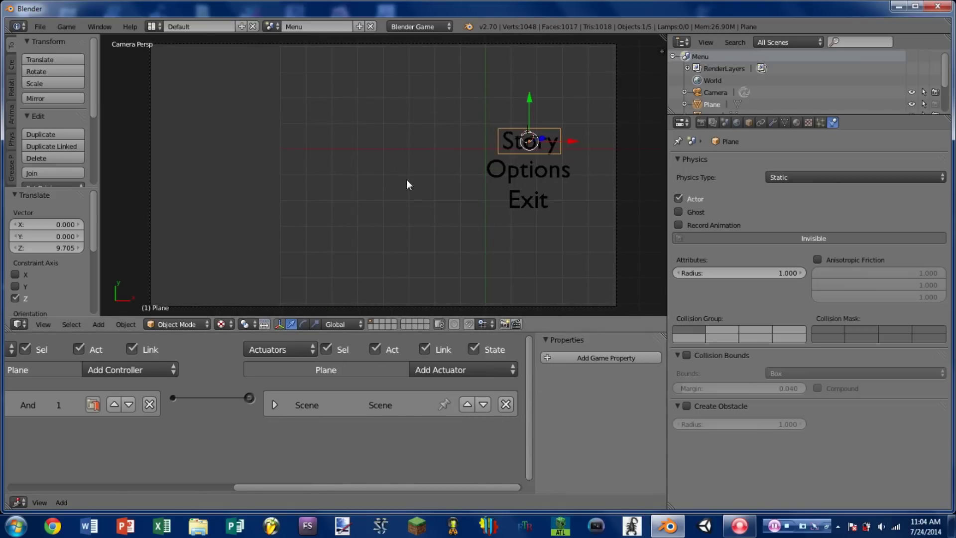
{"action": "key", "text": "p"}
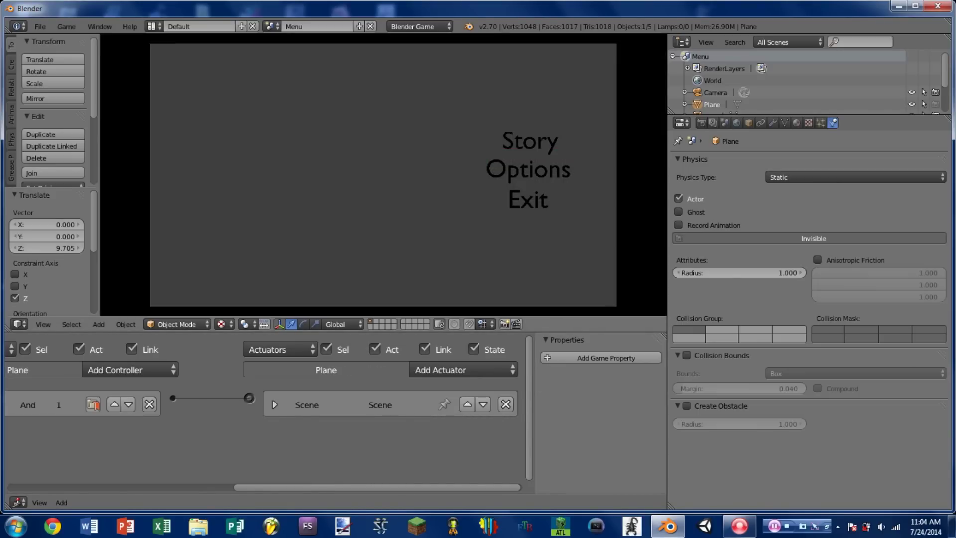
{"action": "key", "text": "Escape"}
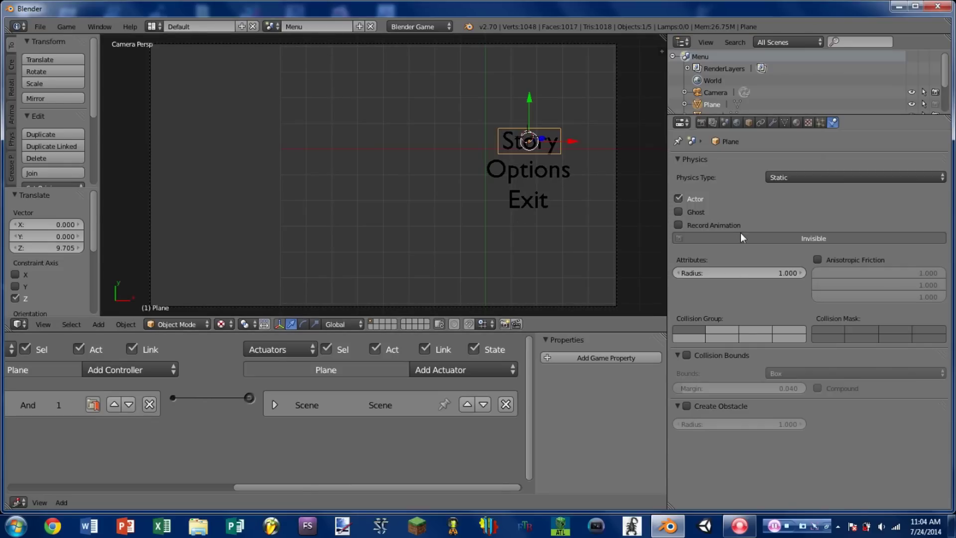
{"action": "left_click", "coordinate": [703, 123]}
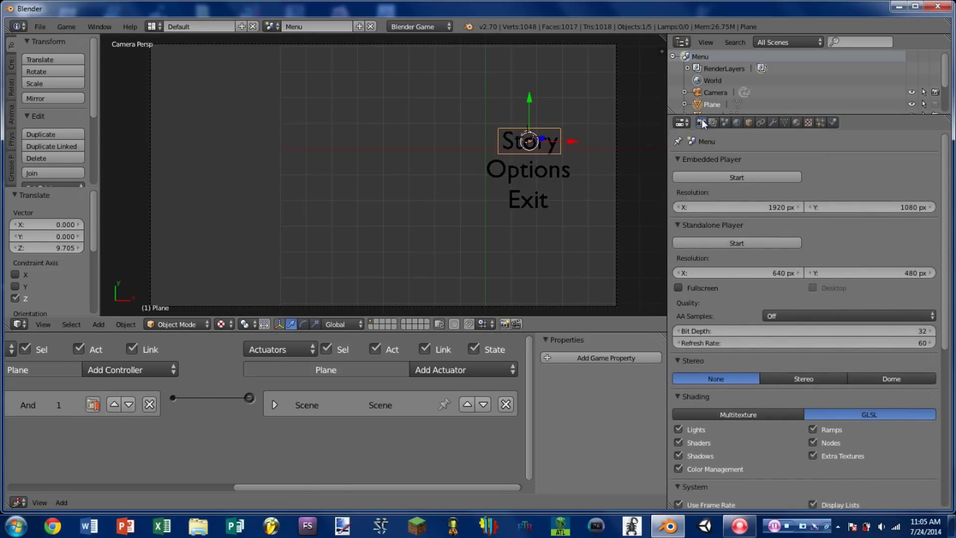
Enable Mouse Cursor in the render Display settings.
{"action": "scroll", "coordinate": [802, 173], "scroll_direction": "down", "scroll_amount": 5}
{"action": "scroll", "coordinate": [812, 239], "scroll_direction": "down", "scroll_amount": 6}
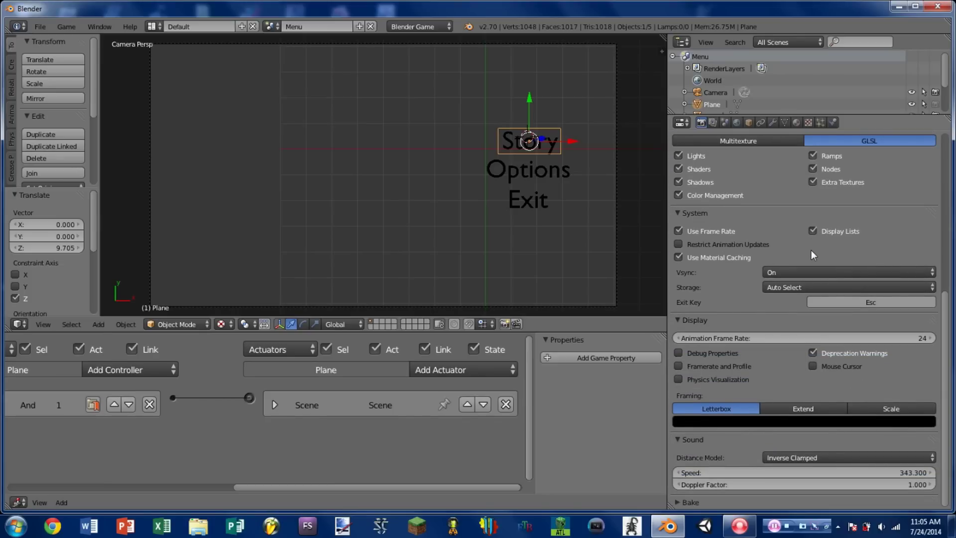
{"action": "left_click", "coordinate": [813, 366]}
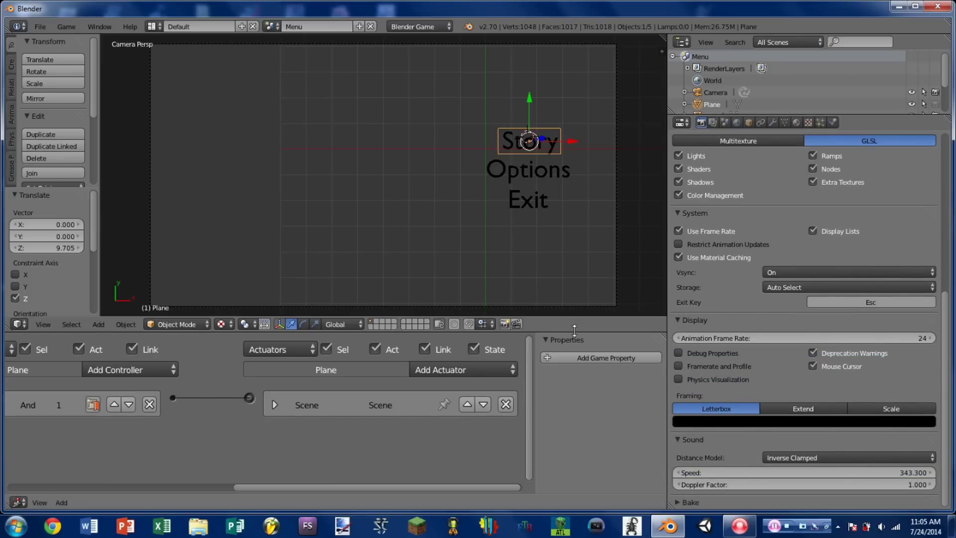
Run the game, click Story to confirm it opens the Story scene, then select the Story text.
{"action": "key", "text": "p"}
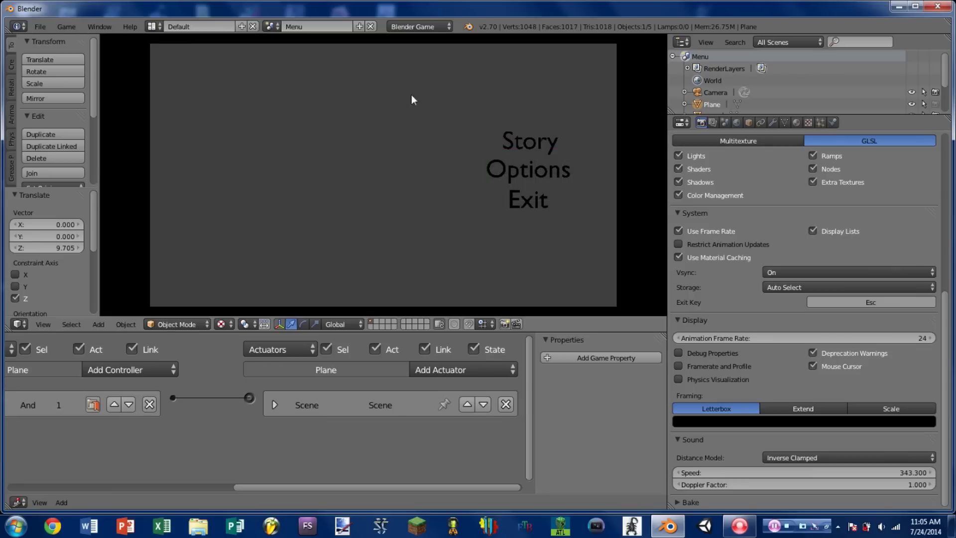
{"action": "left_click", "coordinate": [523, 143]}
{"action": "key", "text": "Escape"}
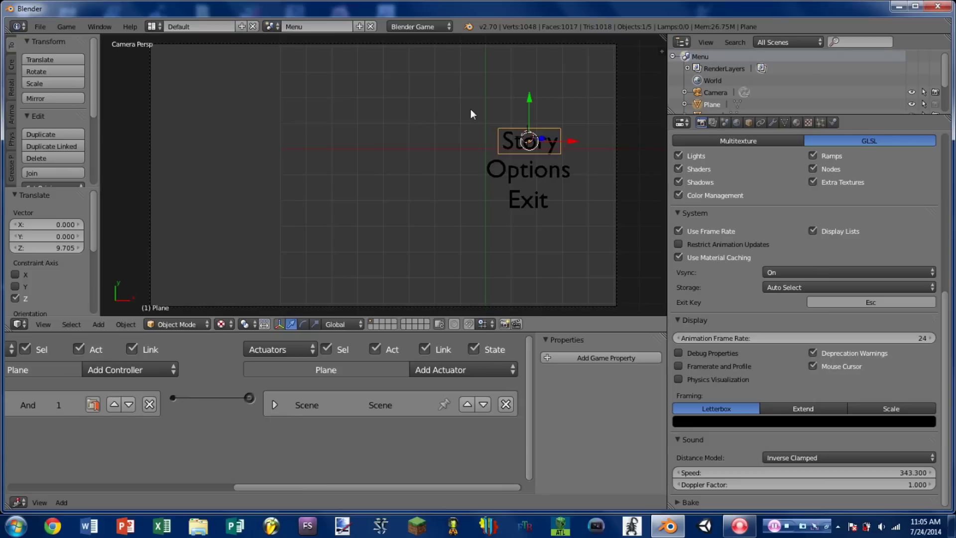
{"action": "right_click", "coordinate": [470, 109]}
Give the Story text a new gold shadeless material and preview it in-game.
{"action": "left_click", "coordinate": [797, 123]}
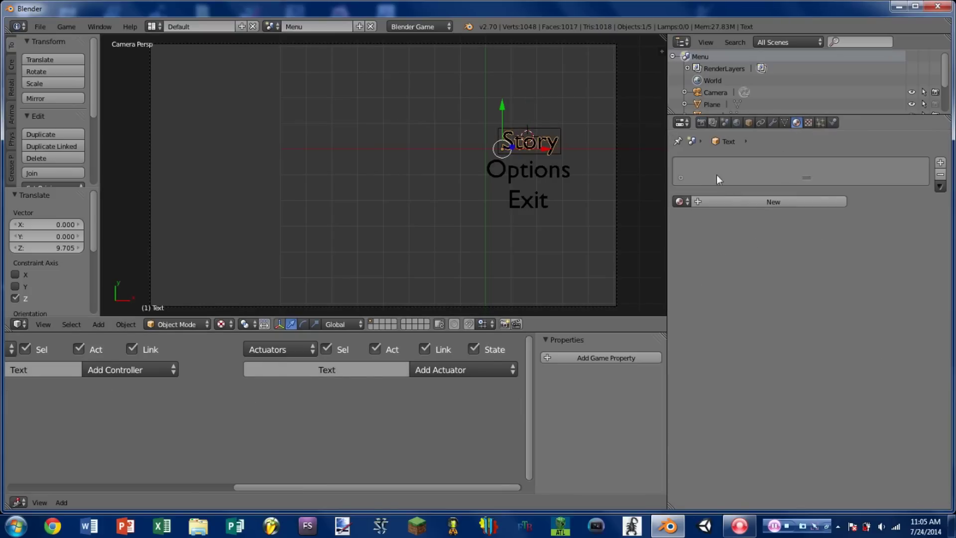
{"action": "left_click", "coordinate": [737, 202]}
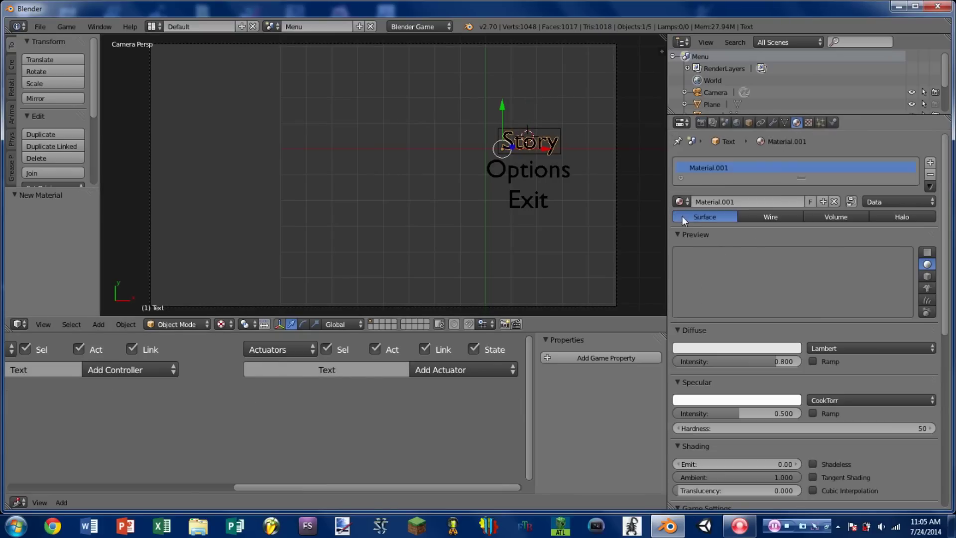
{"action": "left_click", "coordinate": [746, 347]}
{"action": "left_click", "coordinate": [702, 272]}
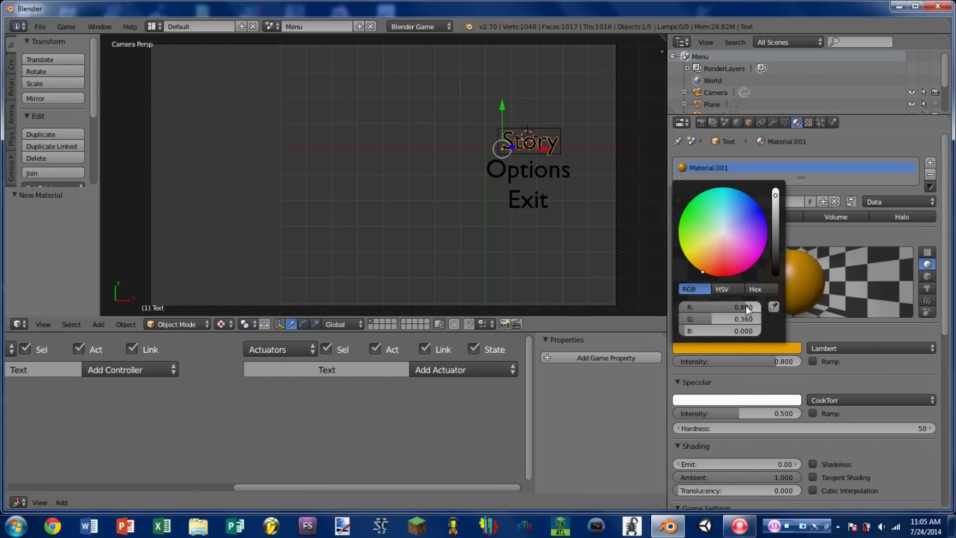
{"action": "left_click_drag", "start_coordinate": [733, 319], "coordinate": [752, 318]}
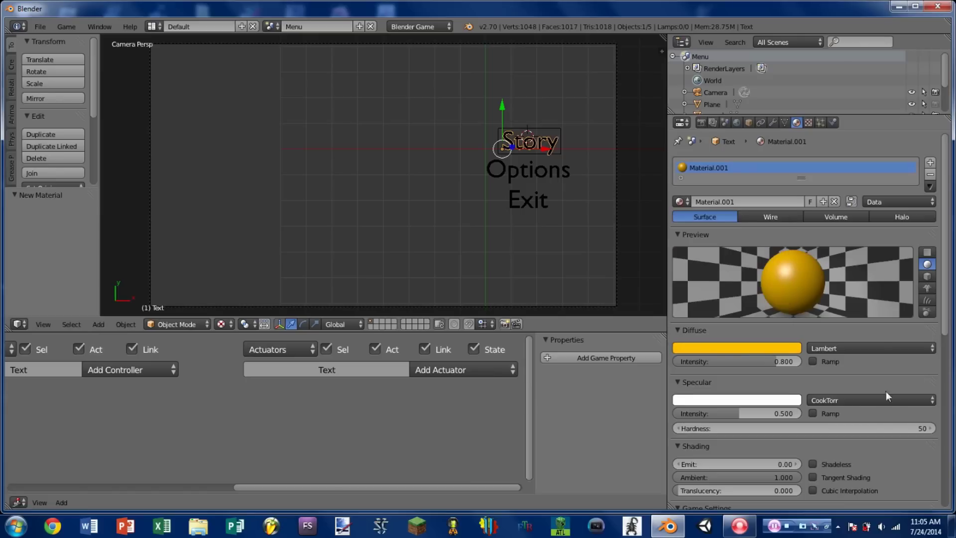
{"action": "left_click", "coordinate": [815, 464]}
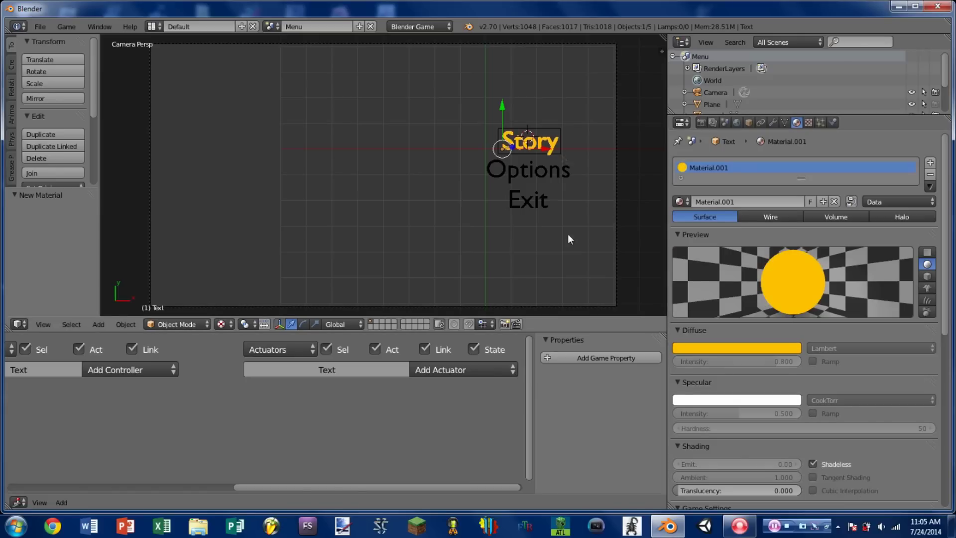
{"action": "key", "text": "p"}
{"action": "key", "text": "Escape"}
Assign the same Material.001 to the Options and Exit text.
{"action": "right_click", "coordinate": [539, 175]}
{"action": "left_click", "coordinate": [680, 202]}
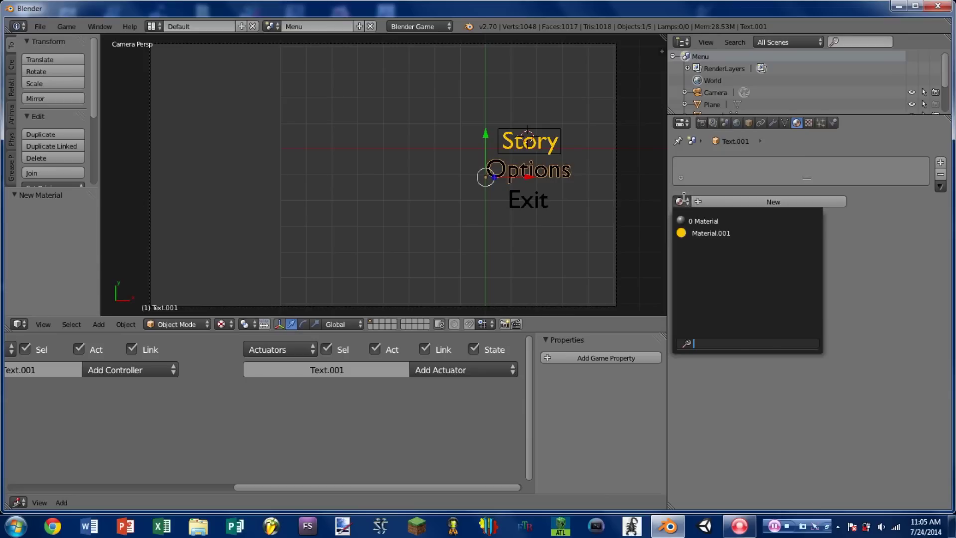
{"action": "left_click", "coordinate": [697, 228]}
{"action": "right_click", "coordinate": [548, 205]}
{"action": "left_click", "coordinate": [676, 200]}
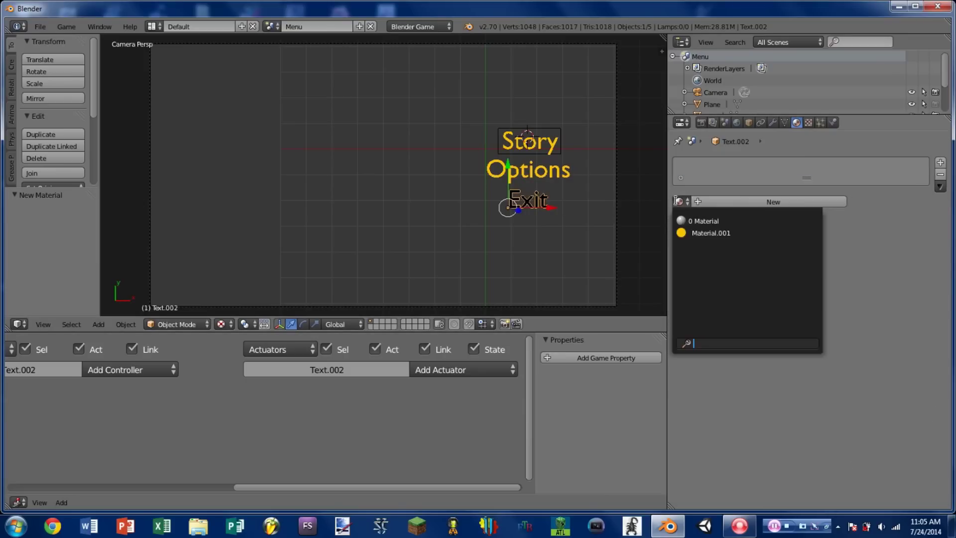
{"action": "left_click", "coordinate": [700, 229]}
{"action": "right_click", "coordinate": [455, 196]}
{"action": "scroll", "coordinate": [455, 195], "scroll_direction": "up", "scroll_amount": 2}
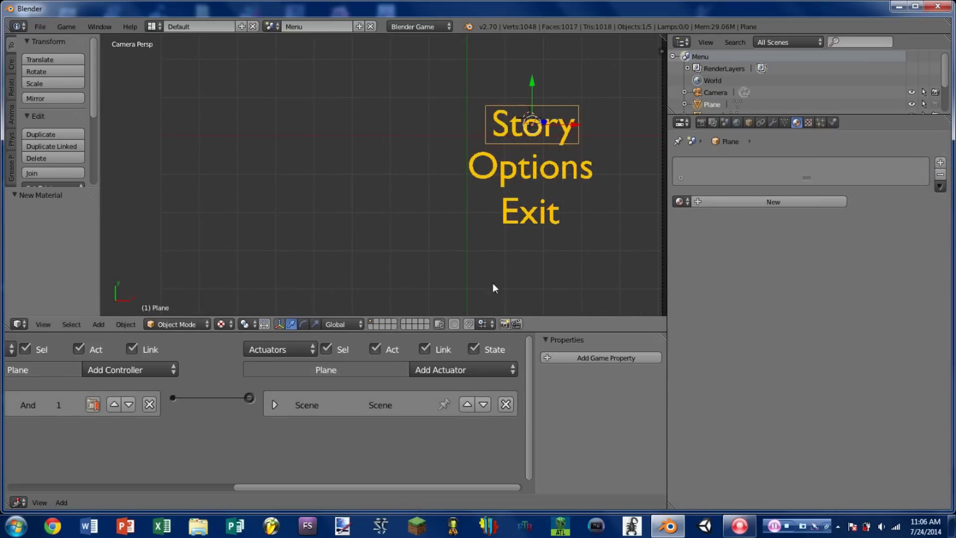
Add a second And controller (And1) fed by the Mouse1 sensor.
{"action": "left_click_drag", "start_coordinate": [467, 331], "coordinate": [466, 320]}
{"action": "scroll", "coordinate": [344, 388], "scroll_direction": "down", "scroll_amount": 3}
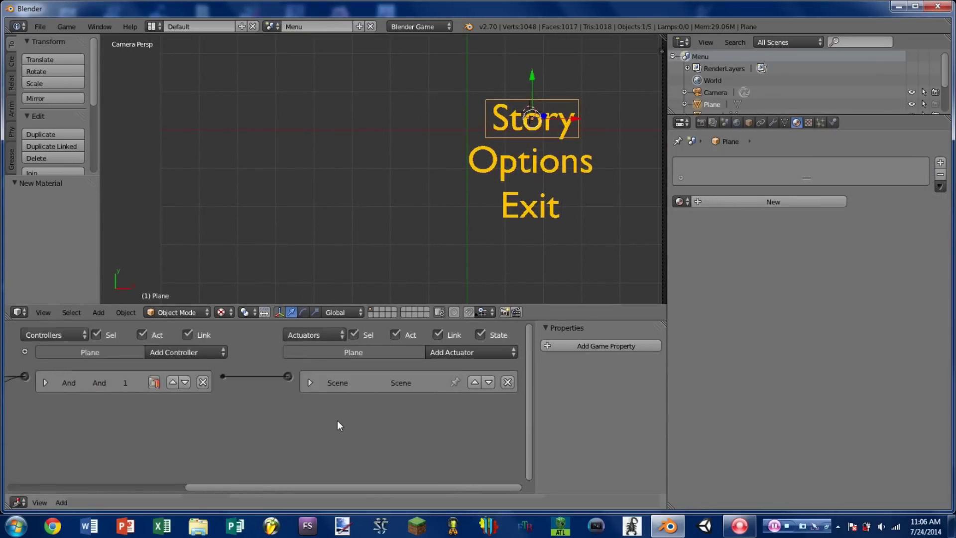
{"action": "scroll", "coordinate": [148, 400], "scroll_direction": "down", "scroll_amount": 1}
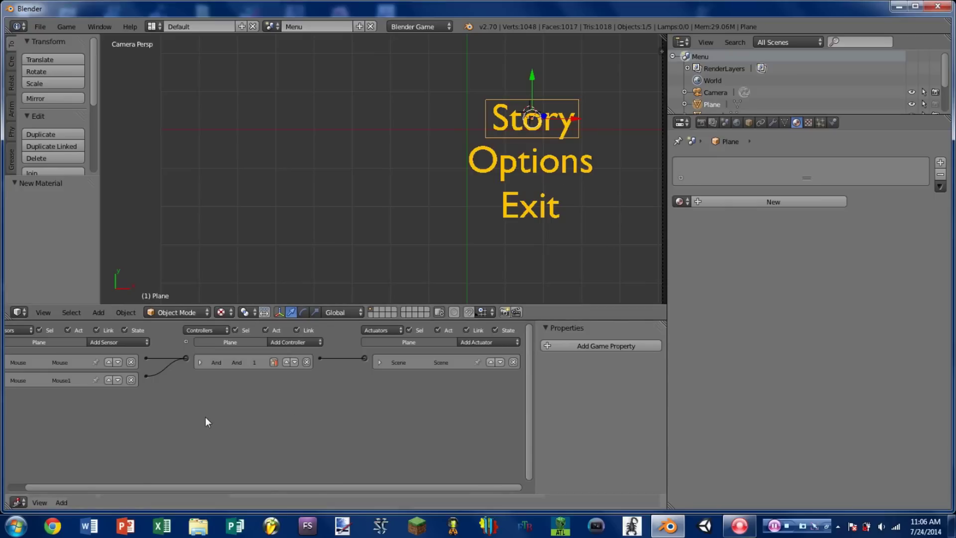
{"action": "scroll", "coordinate": [171, 405], "scroll_direction": "up", "scroll_amount": 2}
{"action": "left_click", "coordinate": [16, 392]}
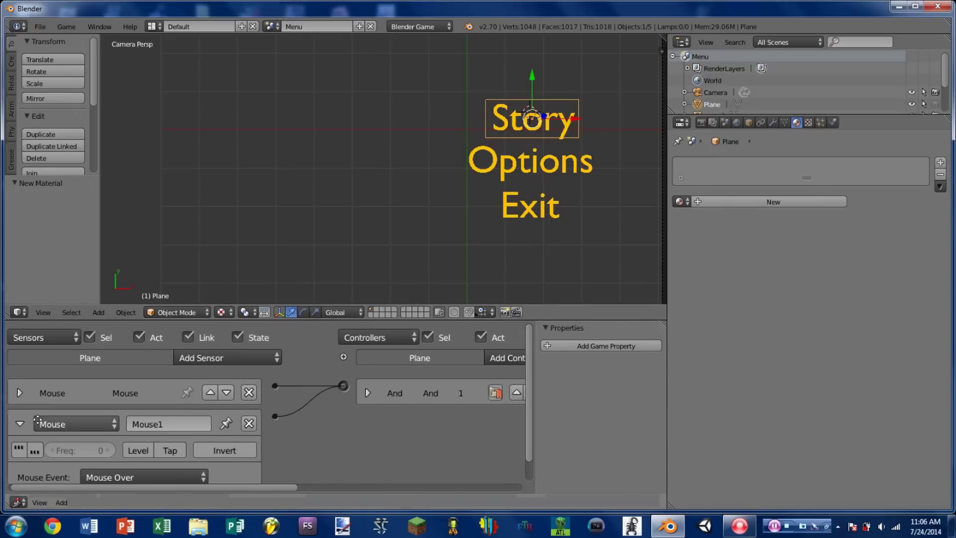
{"action": "scroll", "coordinate": [46, 371], "scroll_direction": "up", "scroll_amount": 2}
{"action": "left_click", "coordinate": [25, 403]}
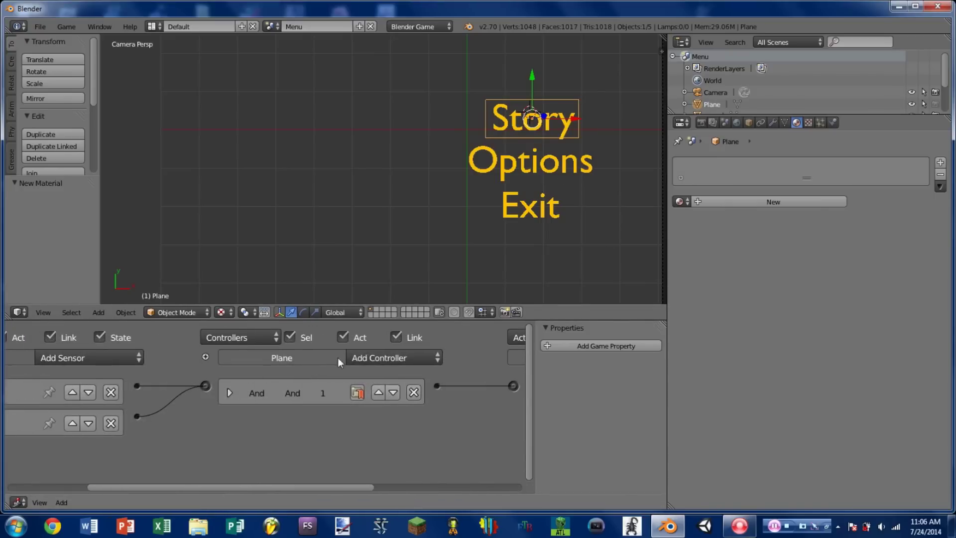
{"action": "left_click", "coordinate": [379, 357]}
{"action": "left_click", "coordinate": [384, 336]}
{"action": "left_click_drag", "start_coordinate": [138, 416], "coordinate": [205, 417]}
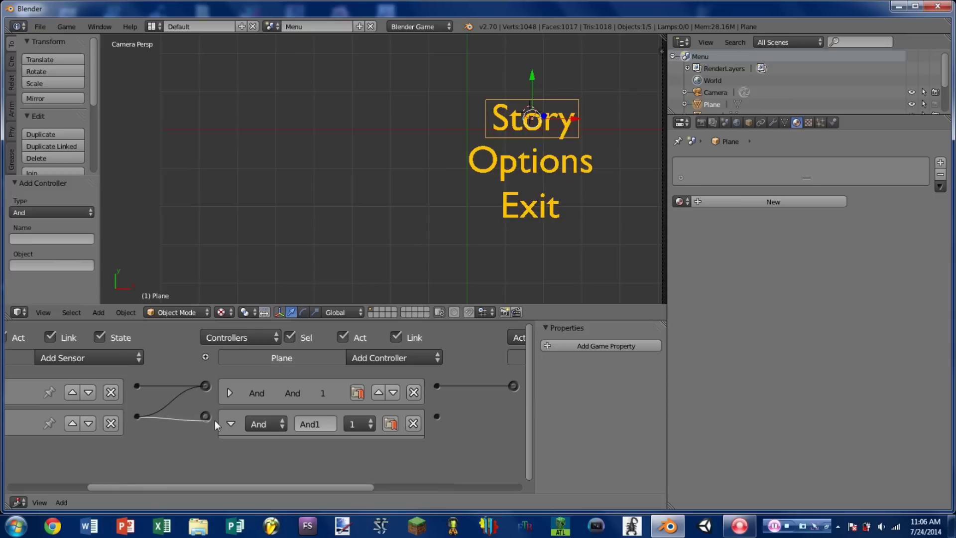
{"action": "left_click", "coordinate": [231, 423]}
{"action": "middle_click_drag", "start_coordinate": [230, 423], "coordinate": [15, 424]}
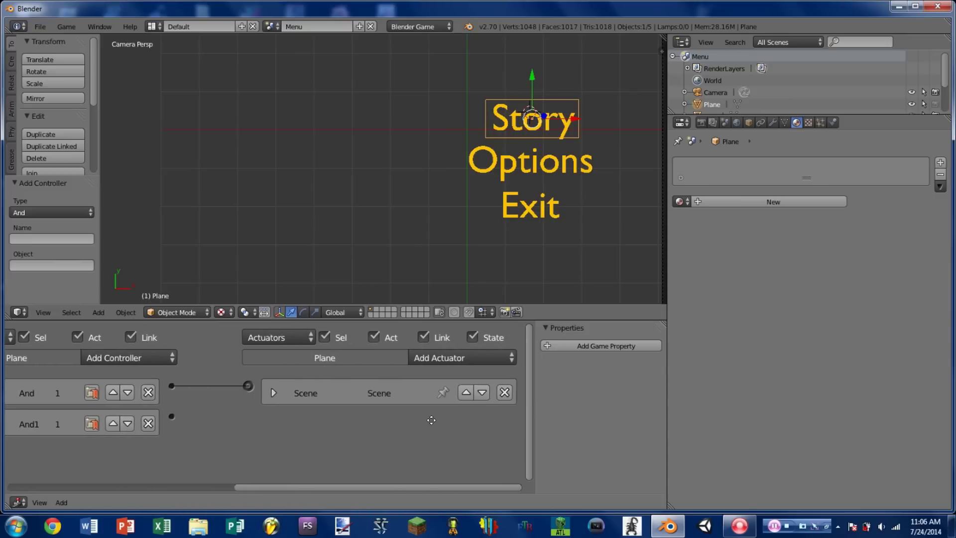
Add a Sound actuator loading D:/Blend/Click.mp3 with play mode Play End.
{"action": "left_click", "coordinate": [456, 357]}
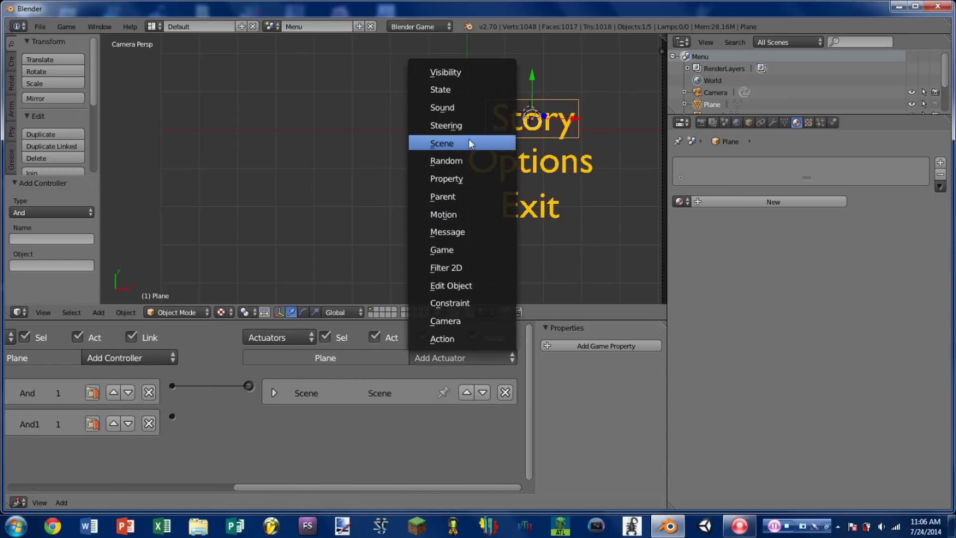
{"action": "left_click", "coordinate": [442, 107]}
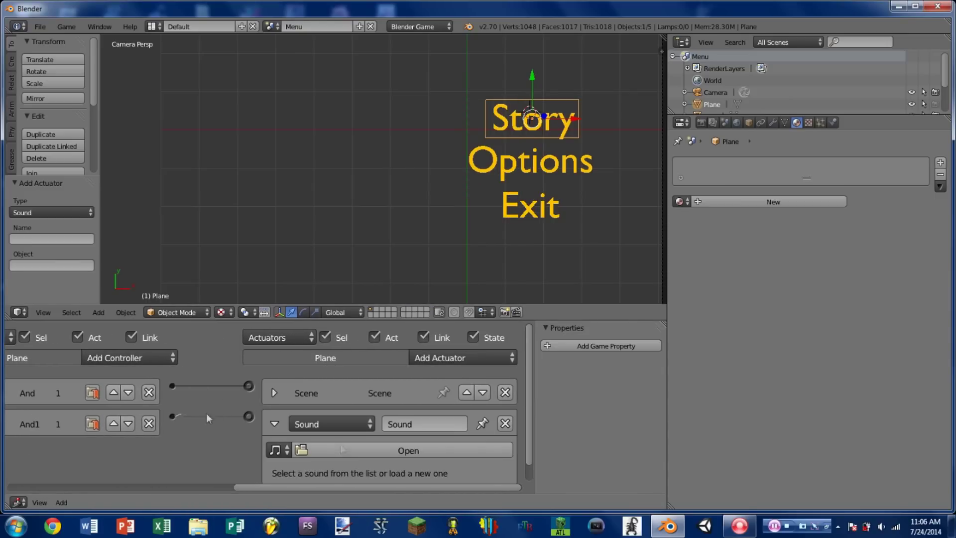
{"action": "left_click", "coordinate": [345, 451]}
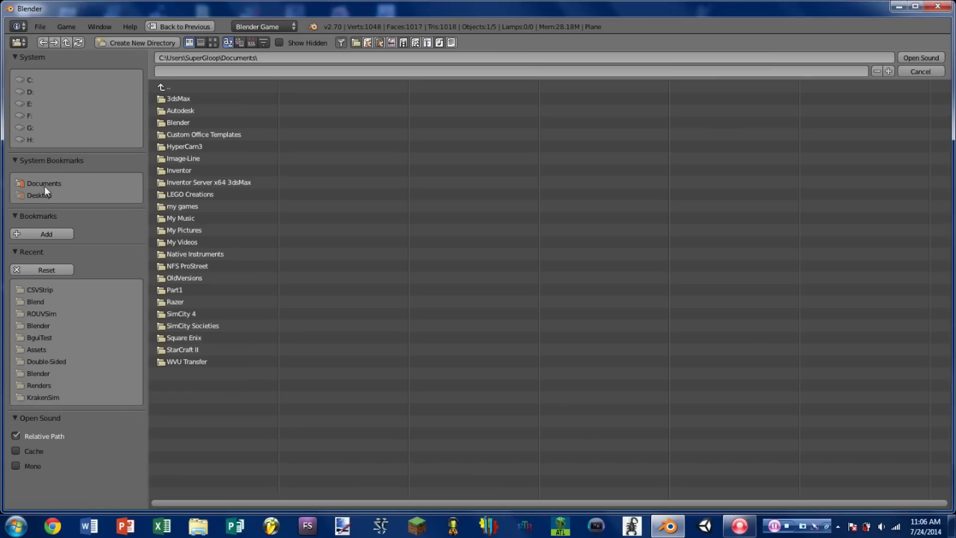
{"action": "left_click", "coordinate": [28, 92]}
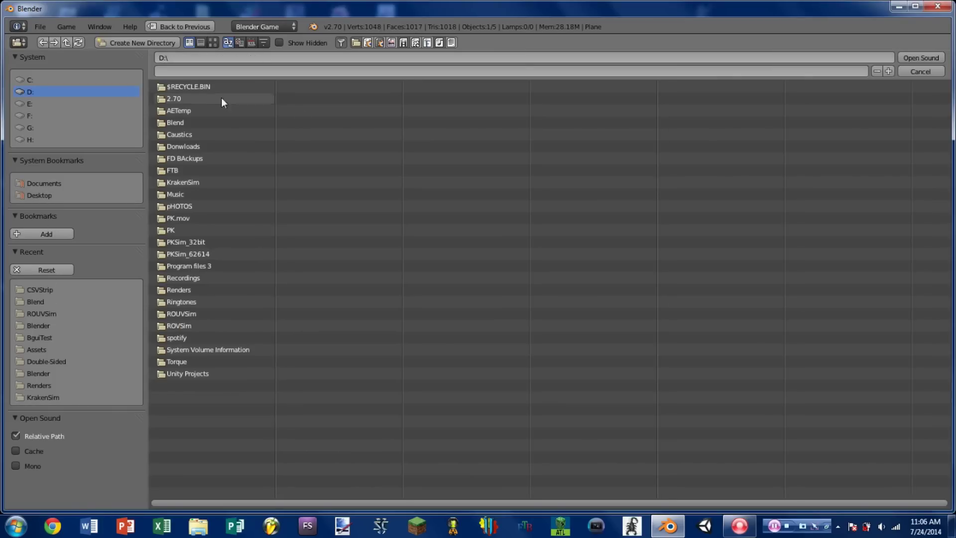
{"action": "left_click", "coordinate": [239, 122]}
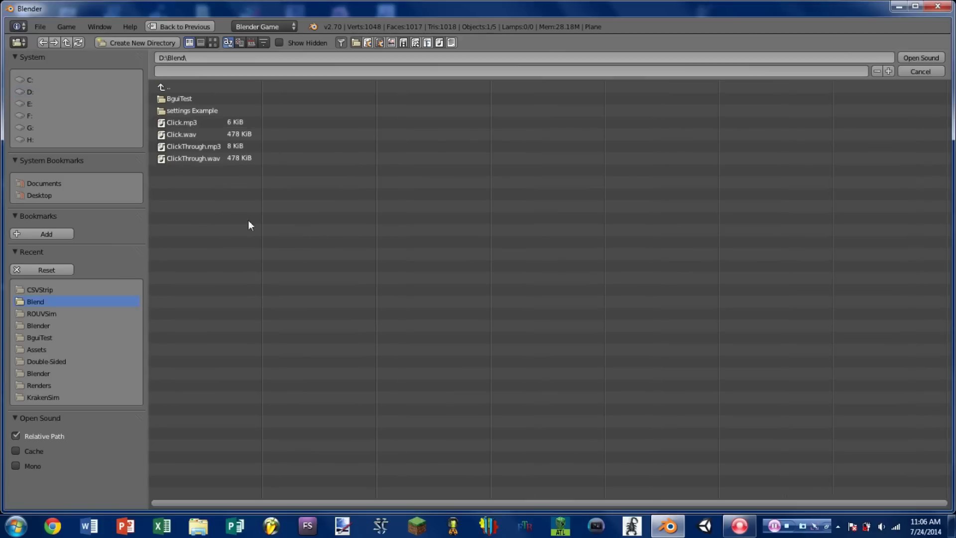
{"action": "left_click", "coordinate": [209, 123]}
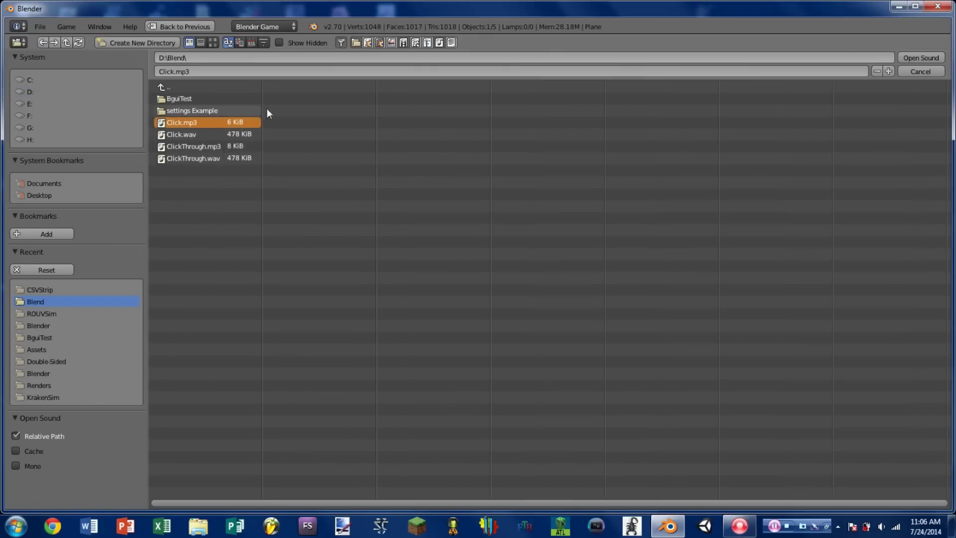
{"action": "left_click", "coordinate": [924, 57]}
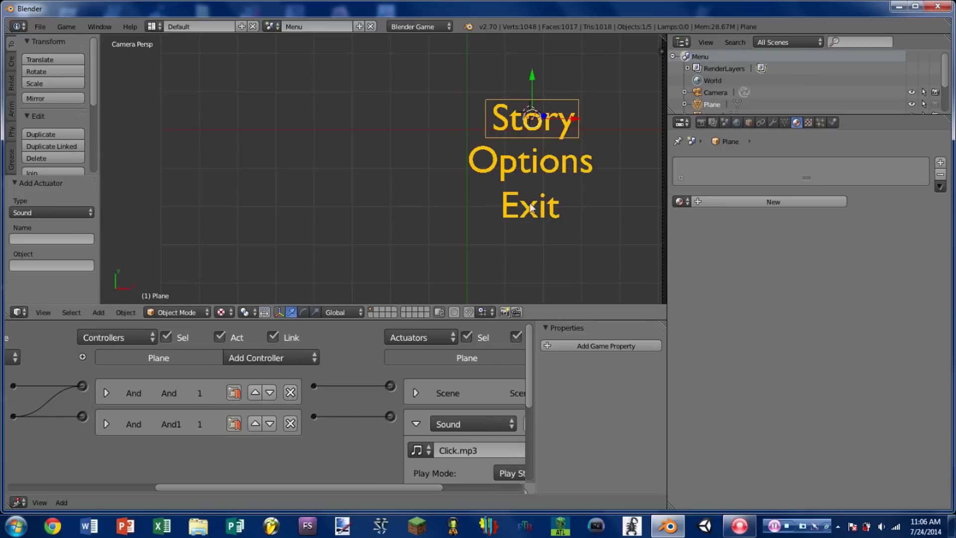
{"action": "middle_click_drag", "start_coordinate": [402, 411], "coordinate": [260, 336]}
{"action": "left_click", "coordinate": [423, 397]}
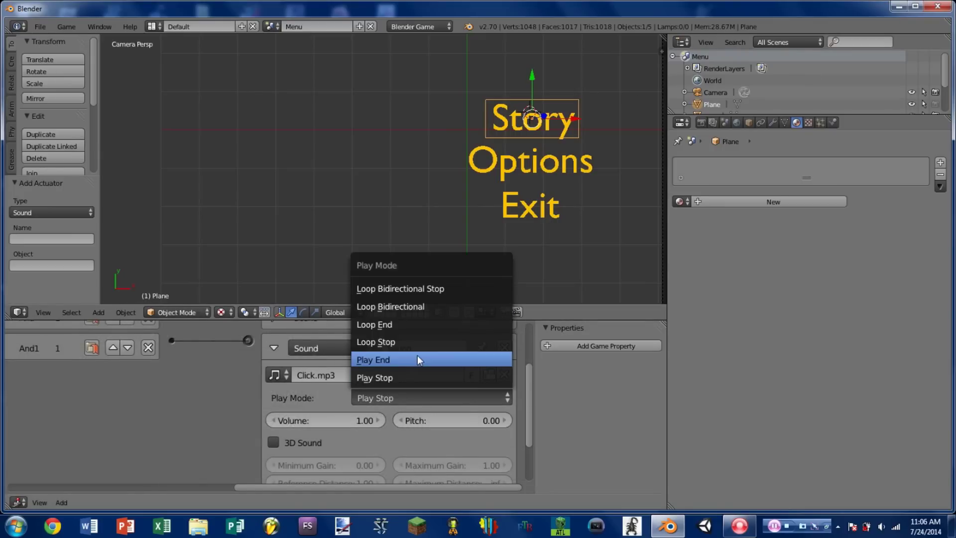
{"action": "left_click", "coordinate": [418, 357]}
{"action": "left_click", "coordinate": [273, 348]}
{"action": "scroll", "coordinate": [274, 351], "scroll_direction": "left", "scroll_amount": 5, "text": "ctrl"}
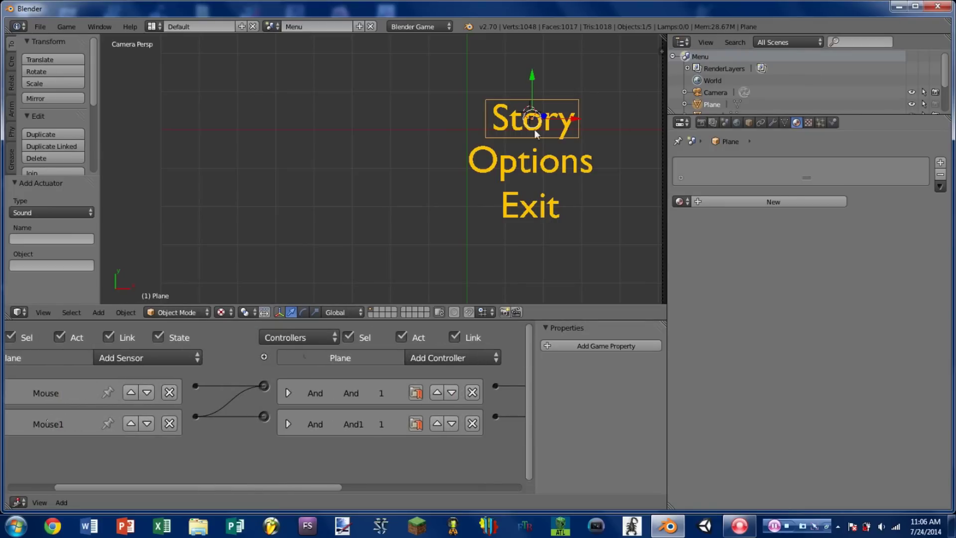
Test-run the menu, choosing Story to jump to the Story scene.
{"action": "key", "text": "Home"}
{"action": "key", "text": "p"}
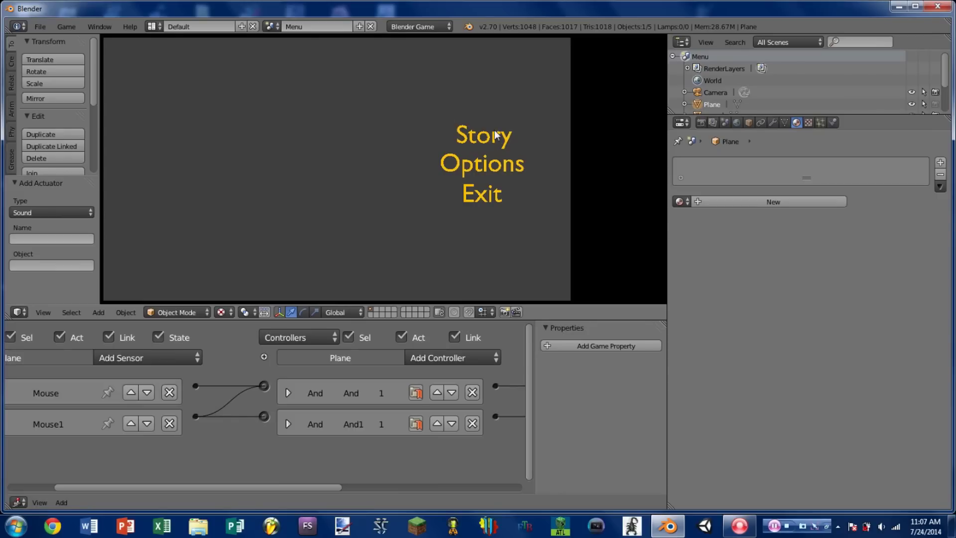
{"action": "left_click", "coordinate": [480, 139]}
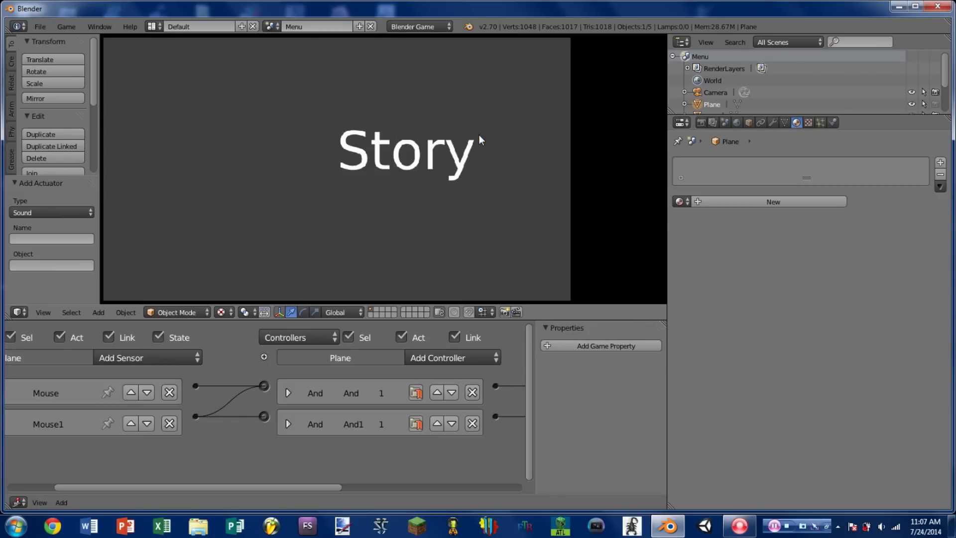
{"action": "key", "text": "Escape"}
Parent the Story text to the Plane.
{"action": "scroll", "coordinate": [423, 124], "scroll_direction": "up", "scroll_amount": 3}
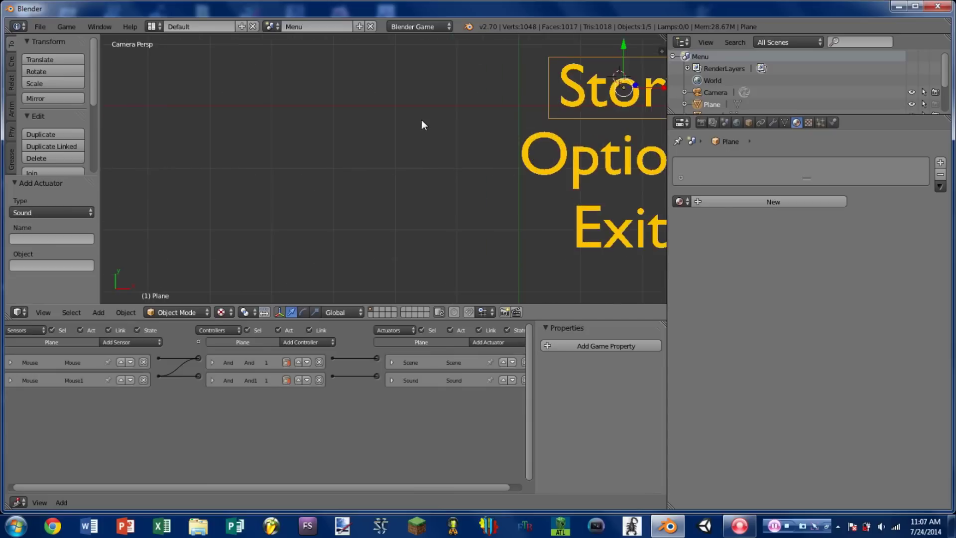
{"action": "middle_click_drag", "start_coordinate": [492, 175], "coordinate": [365, 172], "text": "shift"}
{"action": "scroll", "coordinate": [369, 169], "scroll_direction": "up", "scroll_amount": 4}
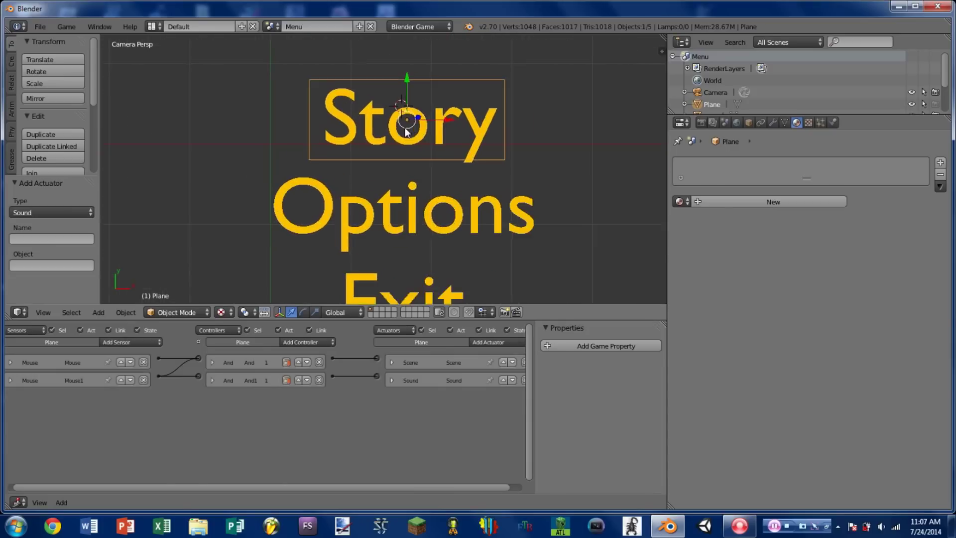
{"action": "right_click", "coordinate": [409, 131]}
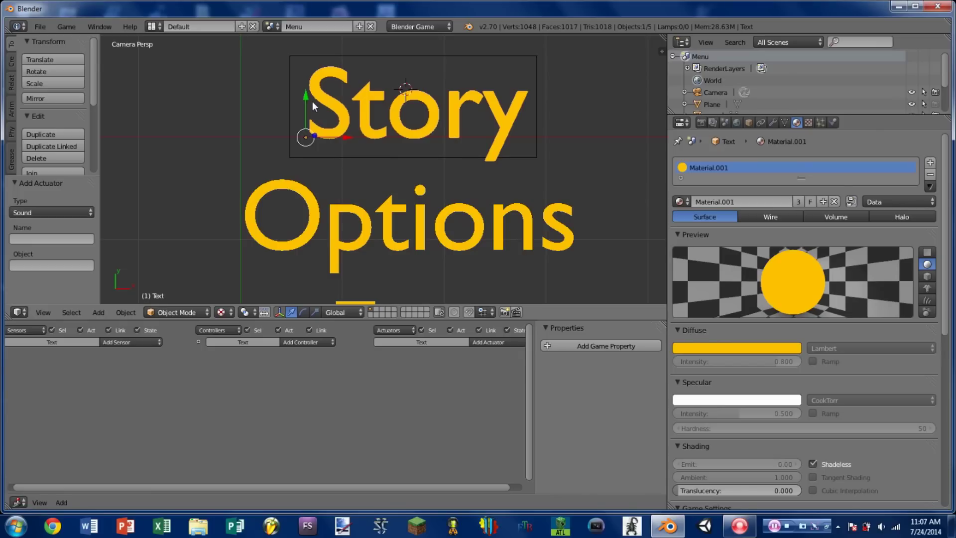
{"action": "right_click", "coordinate": [421, 156], "text": "shift"}
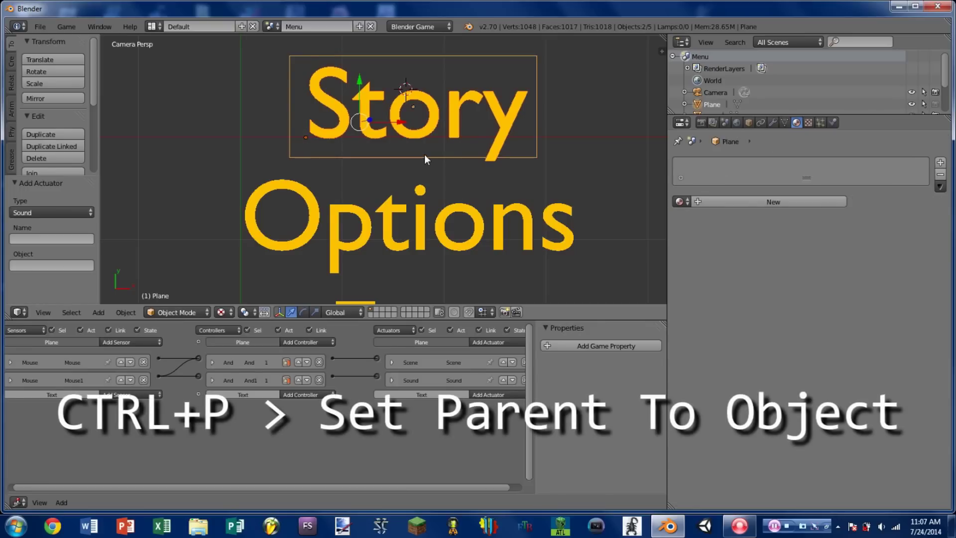
{"action": "key", "text": "ctrl+p"}
{"action": "left_click", "coordinate": [413, 156]}
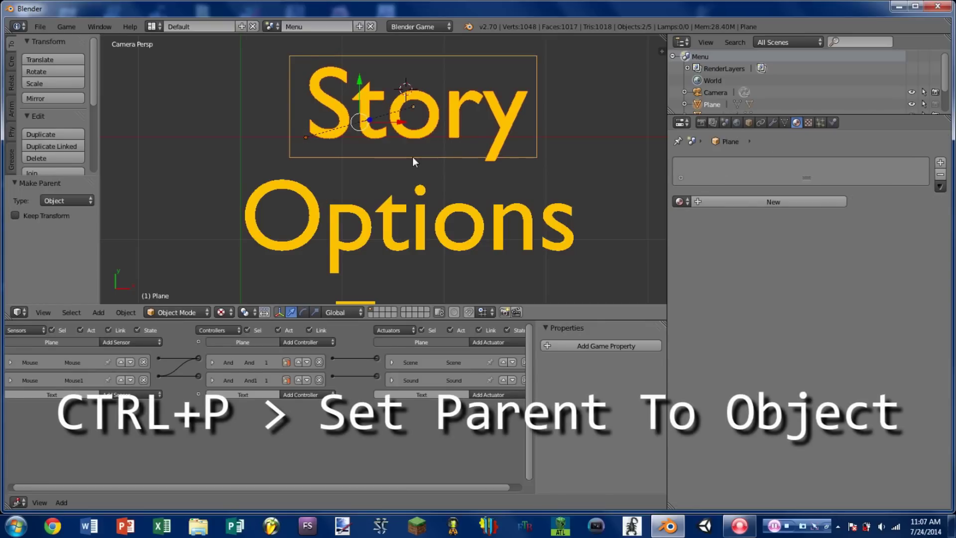
Keyframe the Plane's scale at frame 1 and at 1.111 on frame 2, then preview.
{"action": "right_click", "coordinate": [299, 150]}
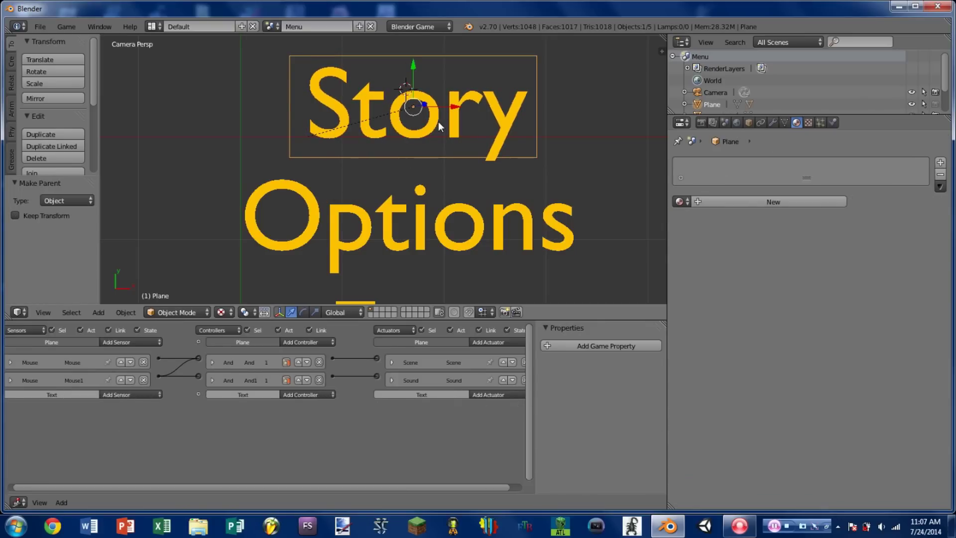
{"action": "key", "text": "i"}
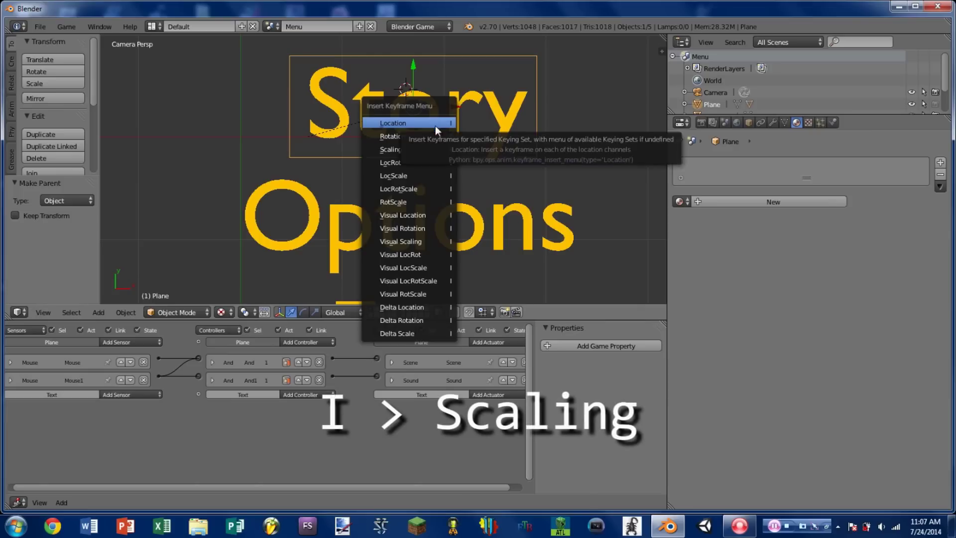
{"action": "left_click", "coordinate": [422, 150]}
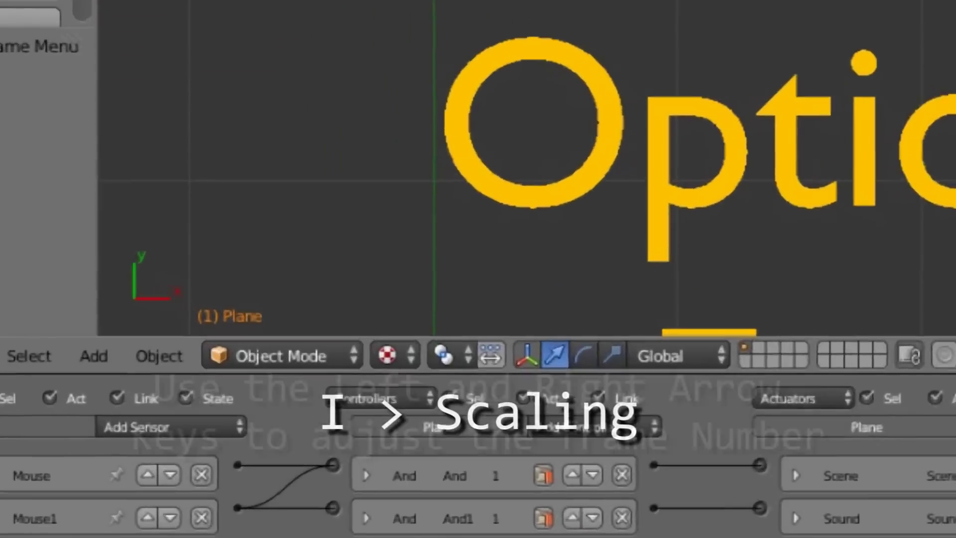
{"action": "key", "text": "Right"}
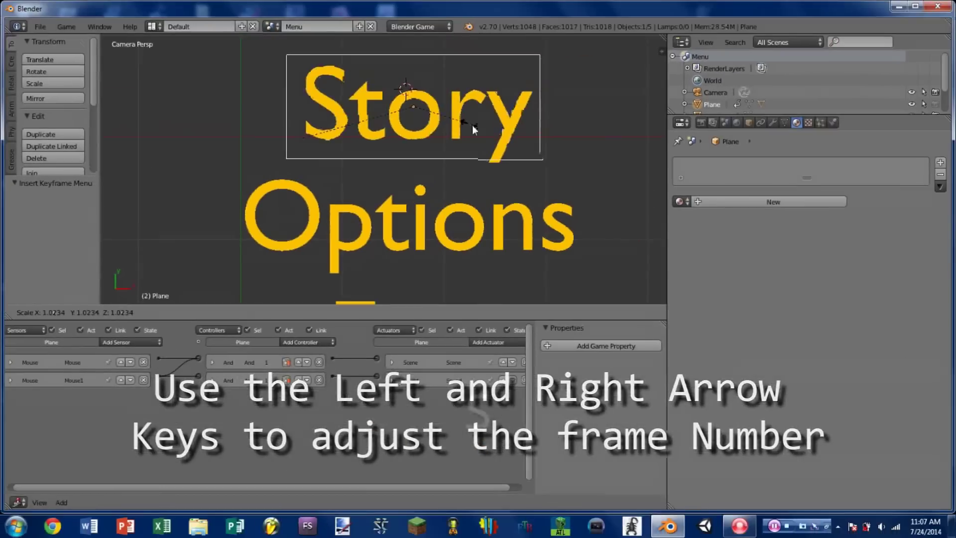
{"action": "key", "text": "s"}
{"action": "left_click", "coordinate": [478, 130]}
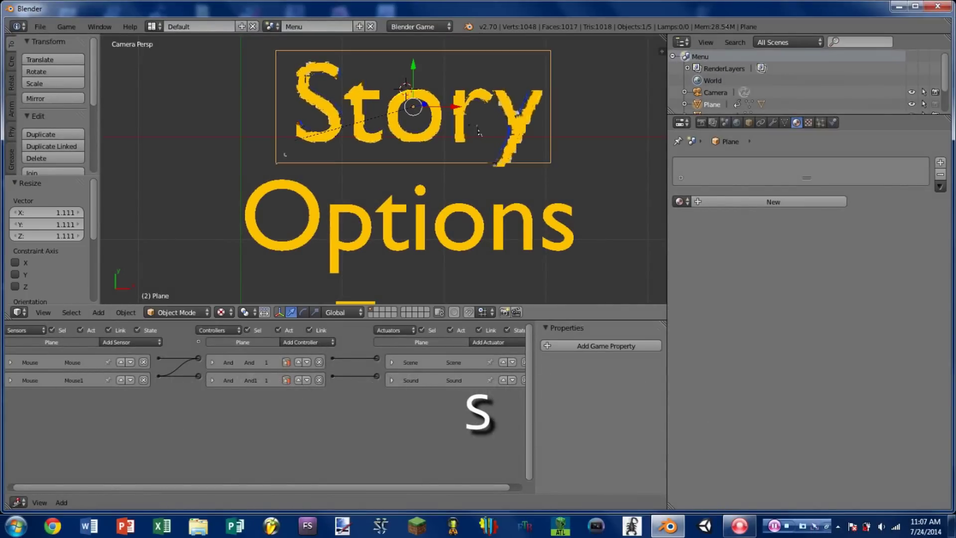
{"action": "key", "text": "i"}
{"action": "left_click", "coordinate": [471, 125]}
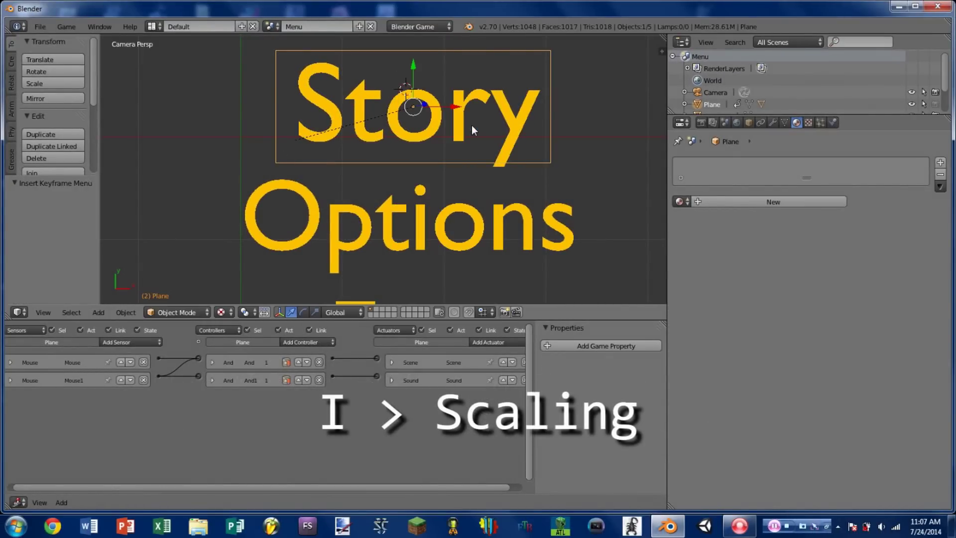
{"action": "key", "text": "alt+a"}
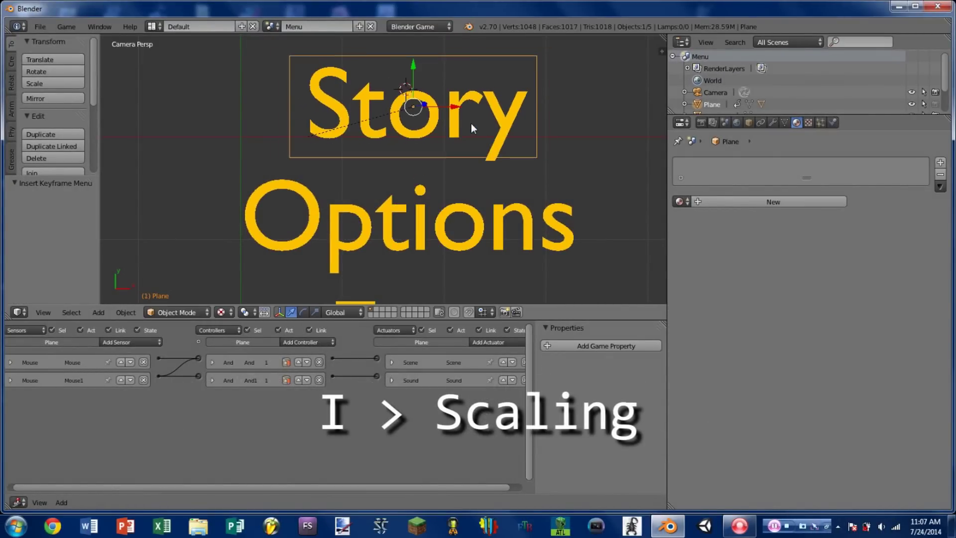
{"action": "middle_click_drag", "start_coordinate": [354, 400], "coordinate": [342, 400]}
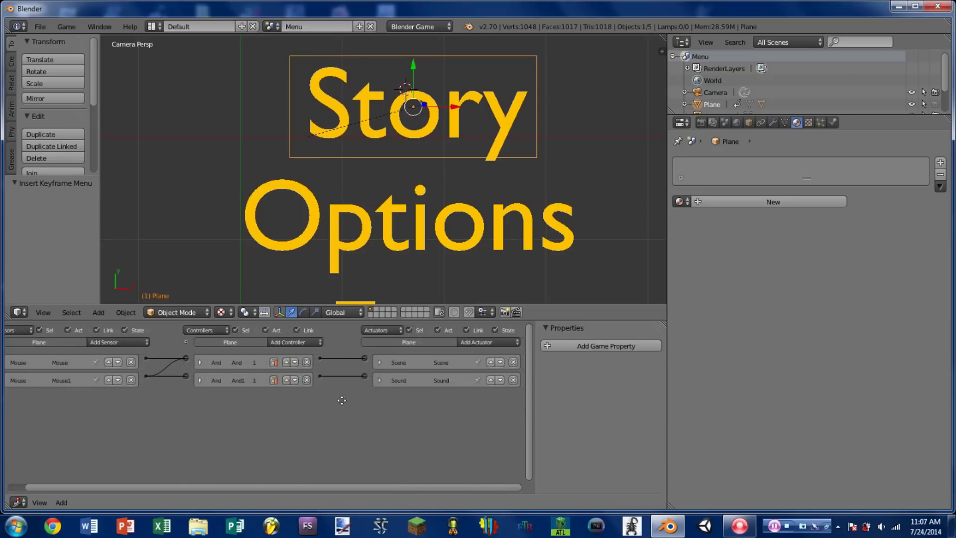
Add an Action actuator playing PlaneAction from frame 1 to 2.
{"action": "left_click", "coordinate": [497, 342]}
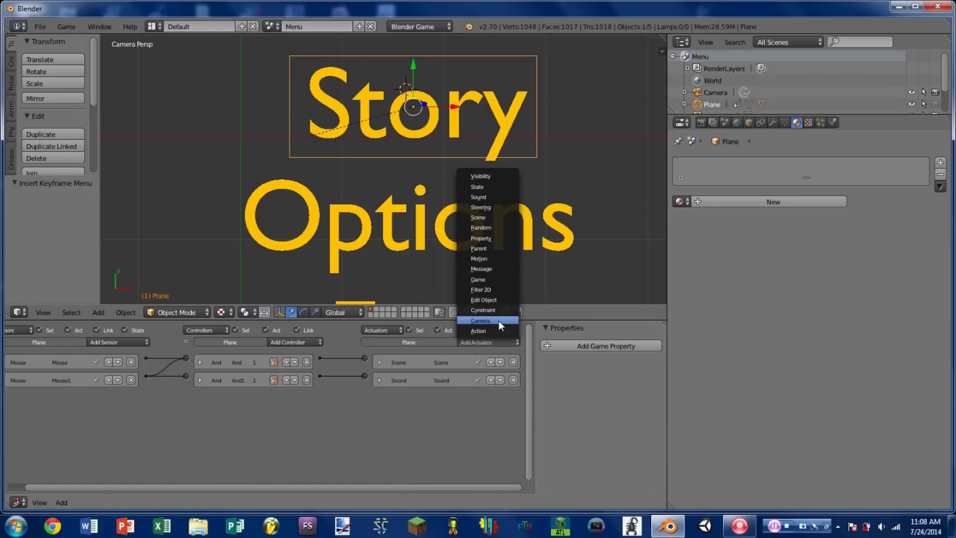
{"action": "left_click", "coordinate": [479, 331]}
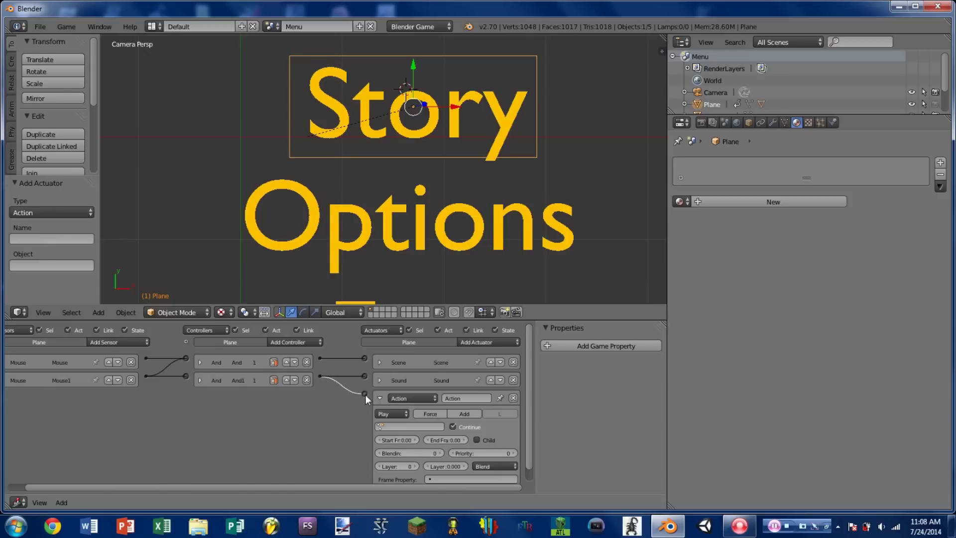
{"action": "left_click", "coordinate": [412, 426]}
{"action": "left_click", "coordinate": [403, 335]}
{"action": "scroll", "coordinate": [387, 445], "scroll_direction": "up", "scroll_amount": 5}
{"action": "left_click", "coordinate": [350, 394]}
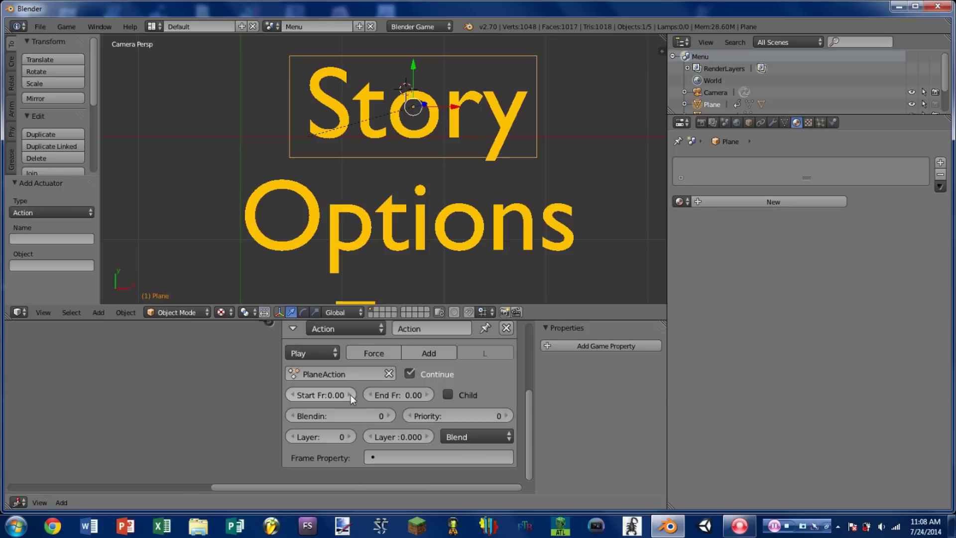
{"action": "left_click", "coordinate": [426, 395]}
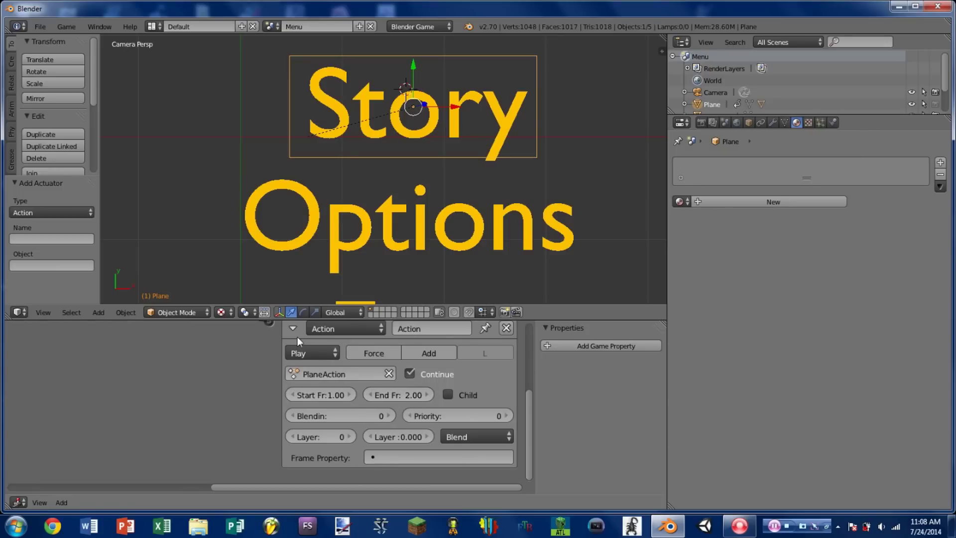
{"action": "key", "text": "Home"}
Add a Nand controller and link the Mouse1 sensor to it.
{"action": "left_click", "coordinate": [277, 341]}
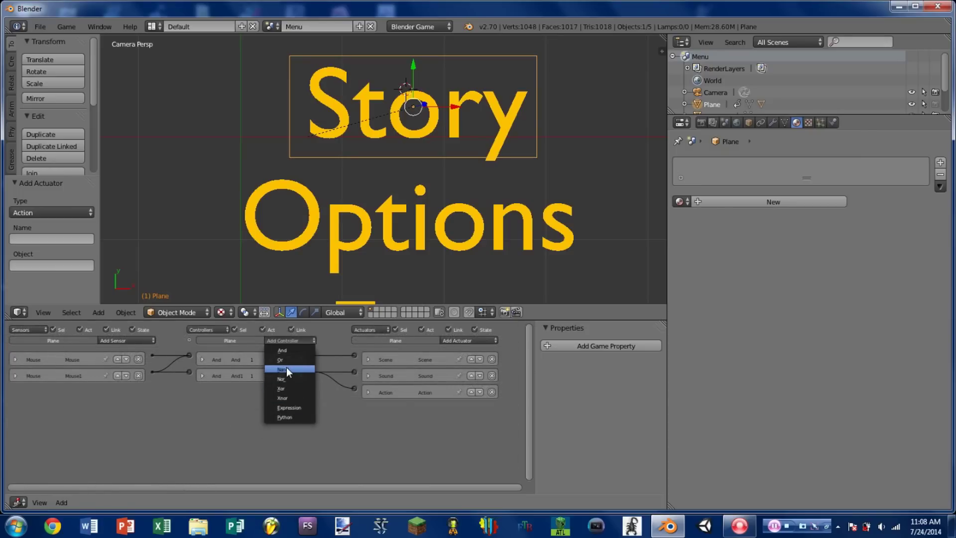
{"action": "left_click", "coordinate": [286, 367]}
{"action": "scroll", "coordinate": [222, 427], "scroll_direction": "up", "scroll_amount": 3}
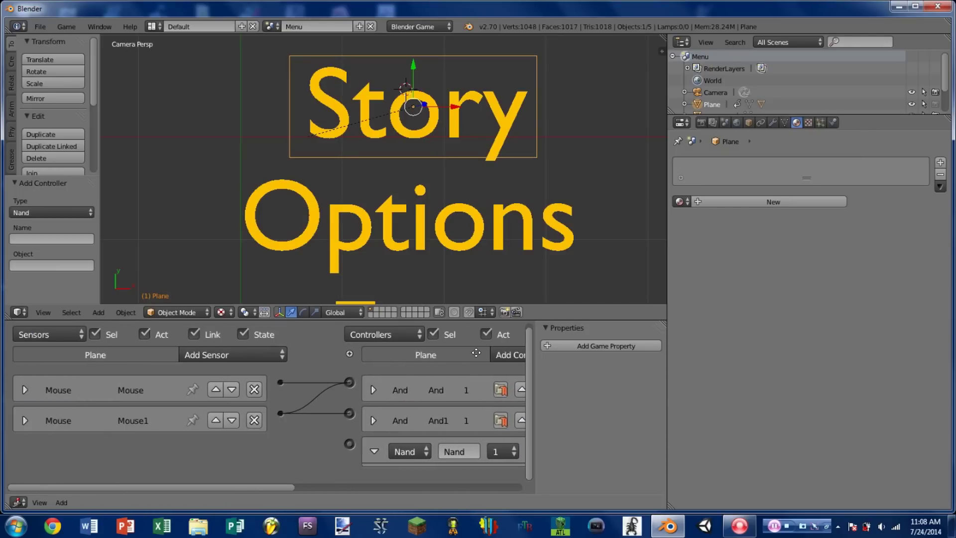
{"action": "left_click_drag", "start_coordinate": [255, 413], "coordinate": [324, 444]}
{"action": "middle_click_drag", "start_coordinate": [242, 410], "coordinate": [117, 410]}
{"action": "middle_click_drag", "start_coordinate": [318, 410], "coordinate": [117, 409]}
Add a second Action actuator and link the Nand controller to it.
{"action": "left_click", "coordinate": [450, 348]}
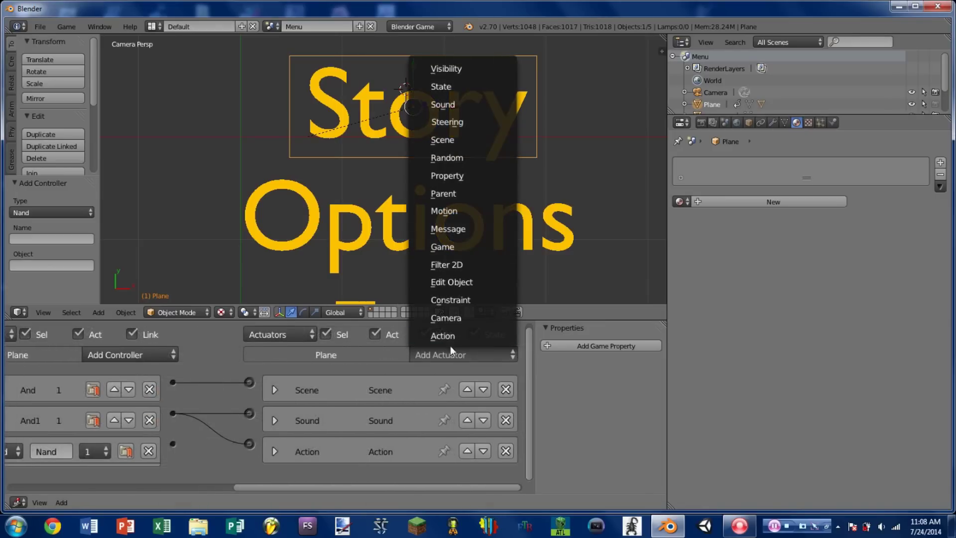
{"action": "left_click", "coordinate": [445, 336]}
{"action": "scroll", "coordinate": [410, 419], "scroll_direction": "down", "scroll_amount": 1}
{"action": "middle_click_drag", "start_coordinate": [410, 419], "coordinate": [370, 326]}
{"action": "left_click_drag", "start_coordinate": [283, 359], "coordinate": [300, 366]}
Set the second actuator to play PlaneAction from frame 2 to 1.
{"action": "left_click", "coordinate": [346, 414]}
{"action": "left_click", "coordinate": [343, 276]}
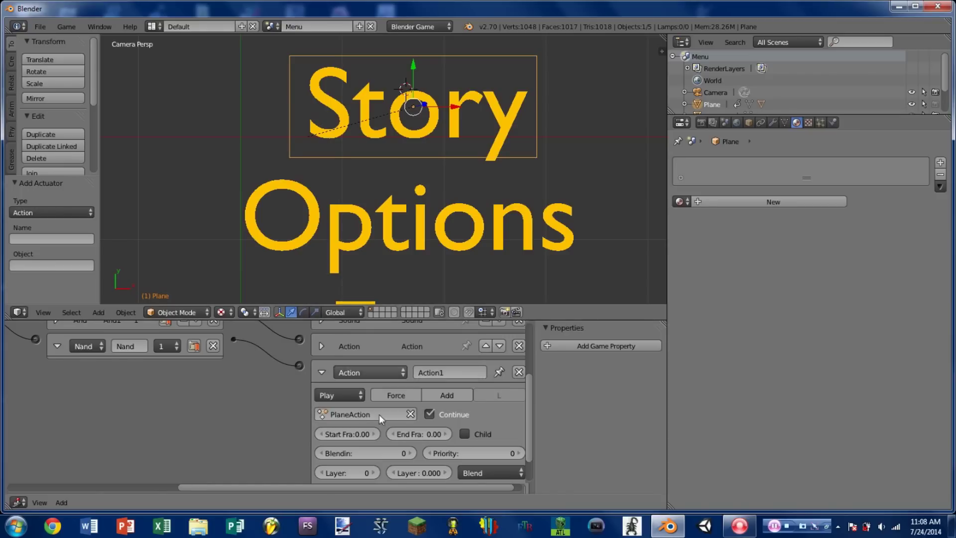
{"action": "left_click", "coordinate": [376, 435]}
{"action": "left_click", "coordinate": [376, 435]}
{"action": "left_click", "coordinate": [376, 435]}
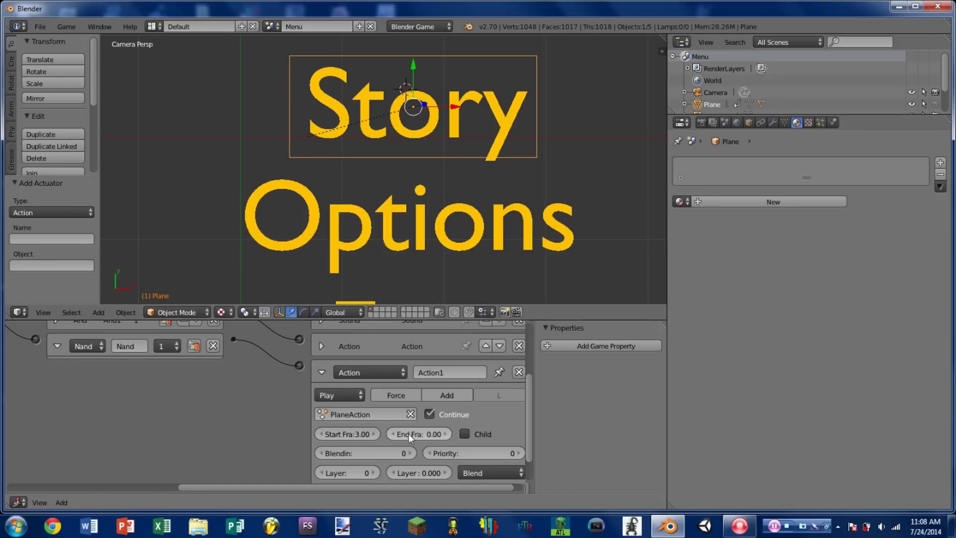
{"action": "left_click", "coordinate": [321, 434]}
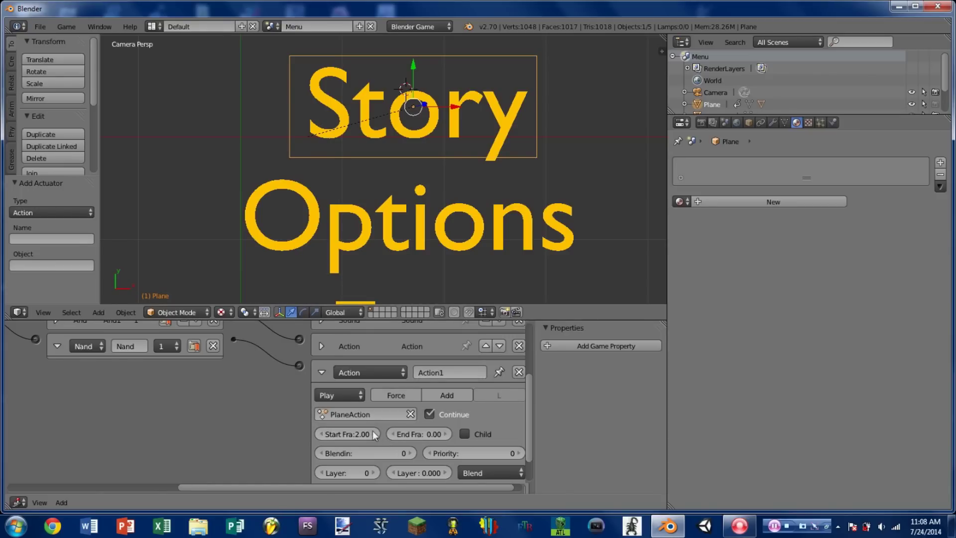
{"action": "left_click", "coordinate": [446, 433]}
{"action": "left_click", "coordinate": [322, 373]}
{"action": "scroll", "coordinate": [370, 197], "scroll_direction": "down", "scroll_amount": 5}
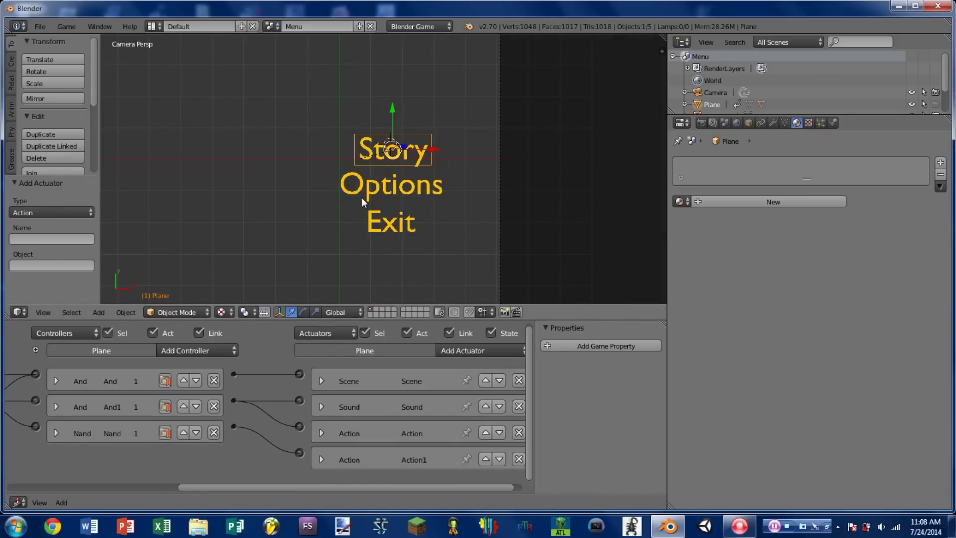
{"action": "key", "text": "p"}
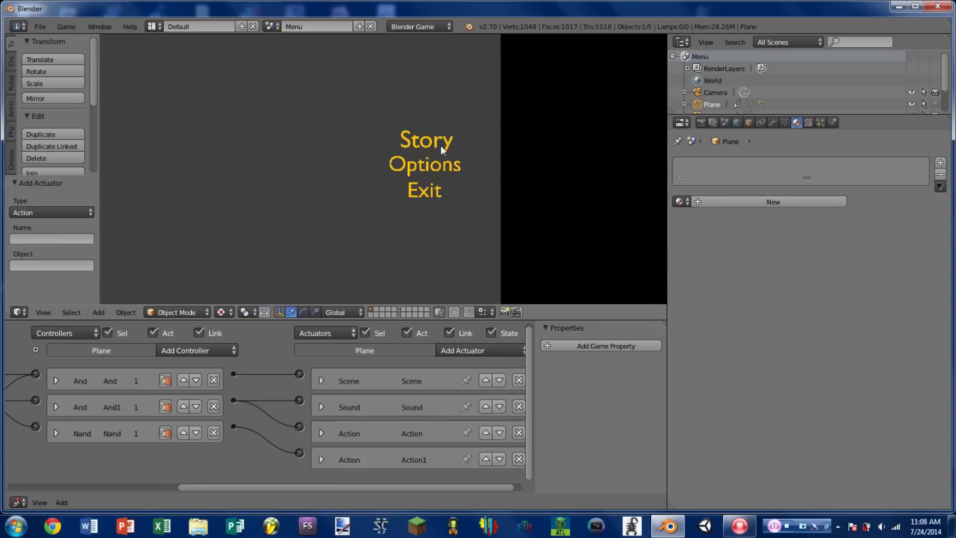
{"action": "key", "text": "Escape"}
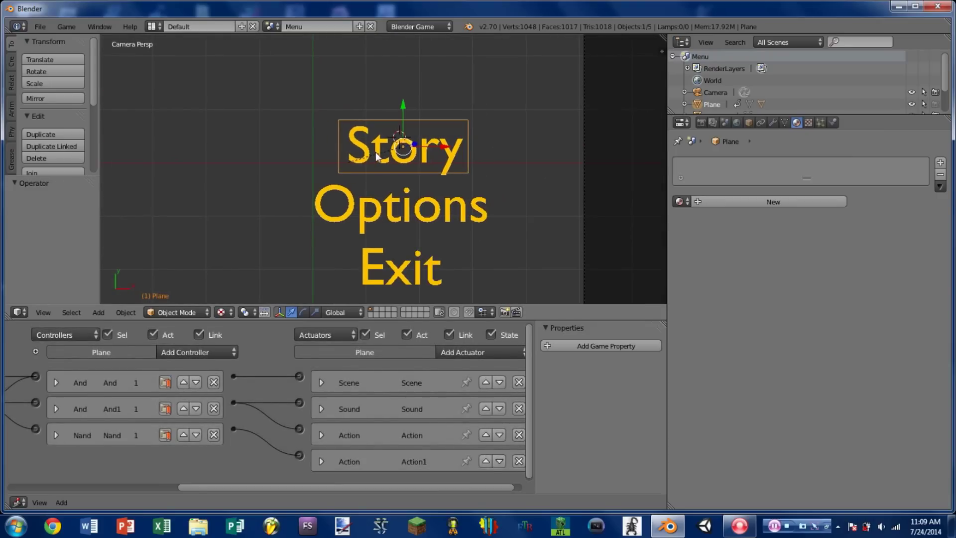
Duplicate the Story plane behind 'Options' and widen it along one axis to fit.
{"action": "key", "text": "shift+d"}
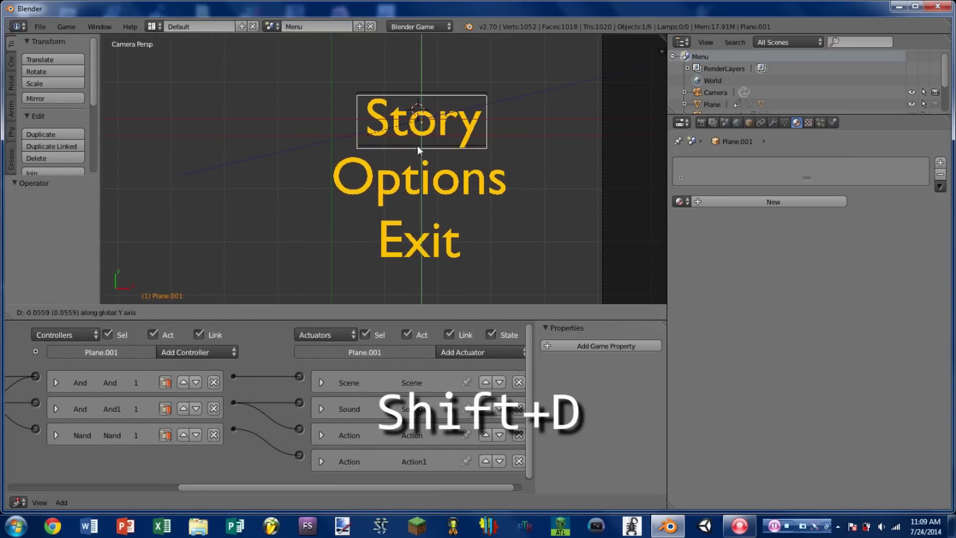
{"action": "left_click", "coordinate": [434, 201]}
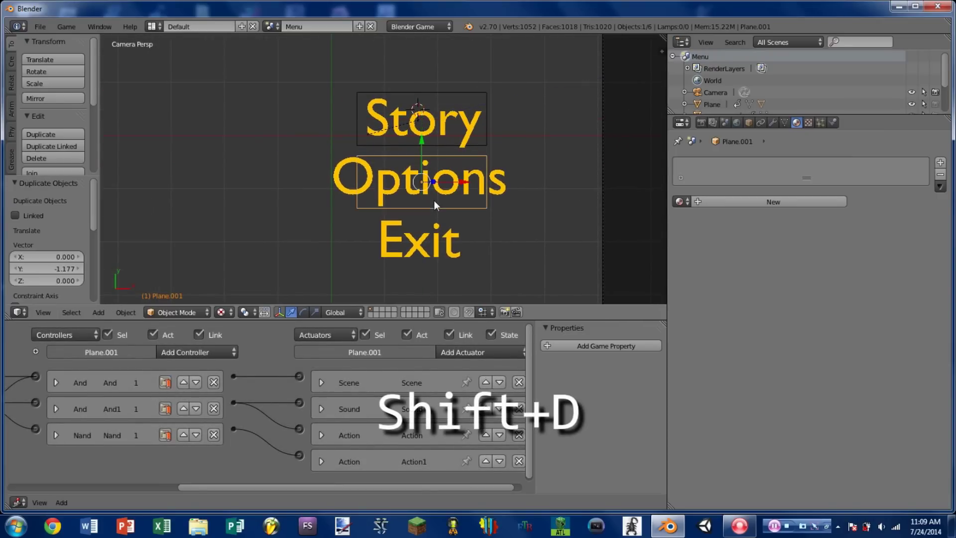
{"action": "key", "text": "Tab"}
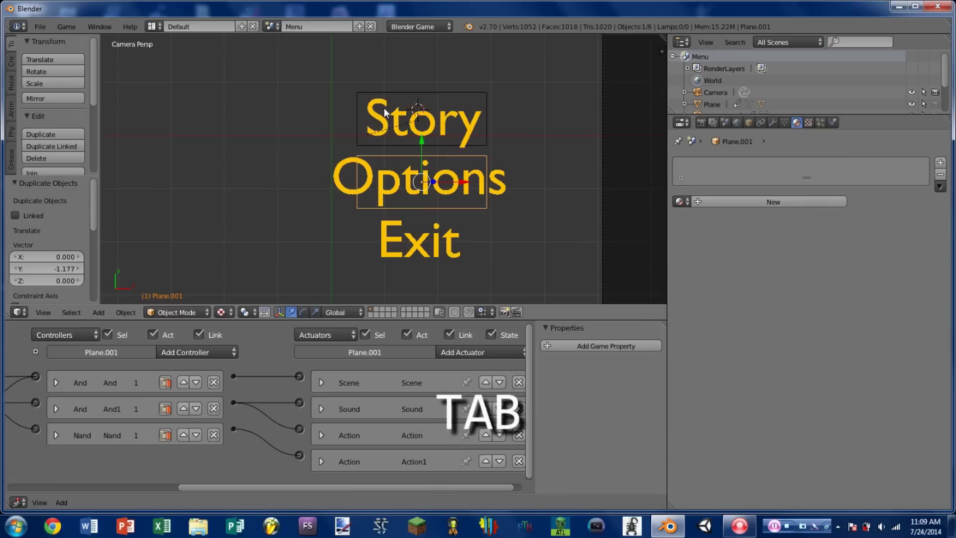
{"action": "key", "text": "s"}
{"action": "middle_click", "coordinate": [496, 175]}
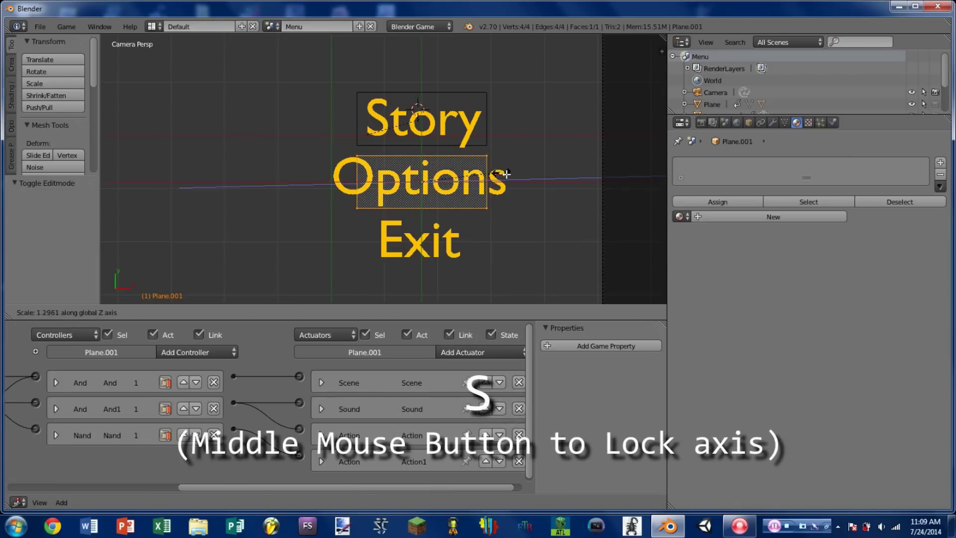
{"action": "middle_click_drag", "start_coordinate": [506, 174], "coordinate": [519, 181]}
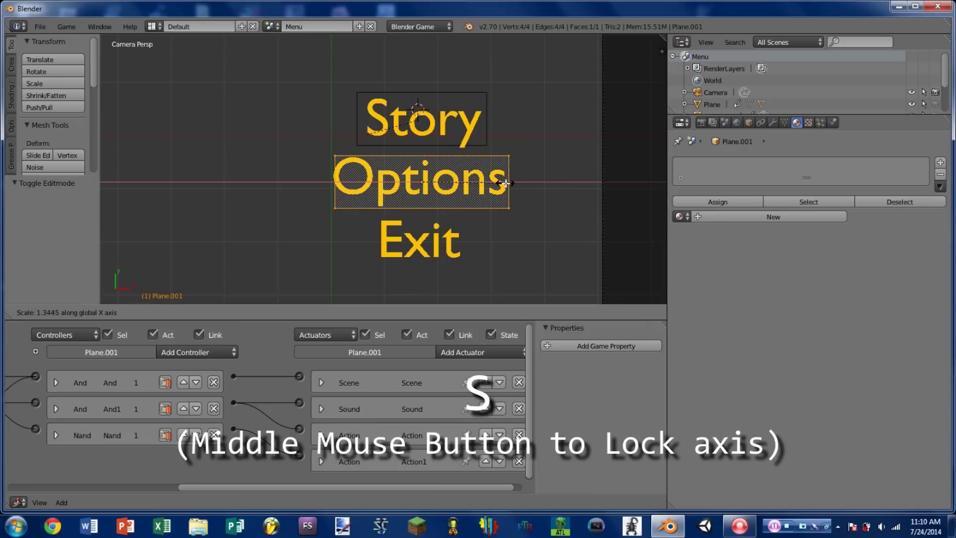
{"action": "left_click", "coordinate": [506, 183]}
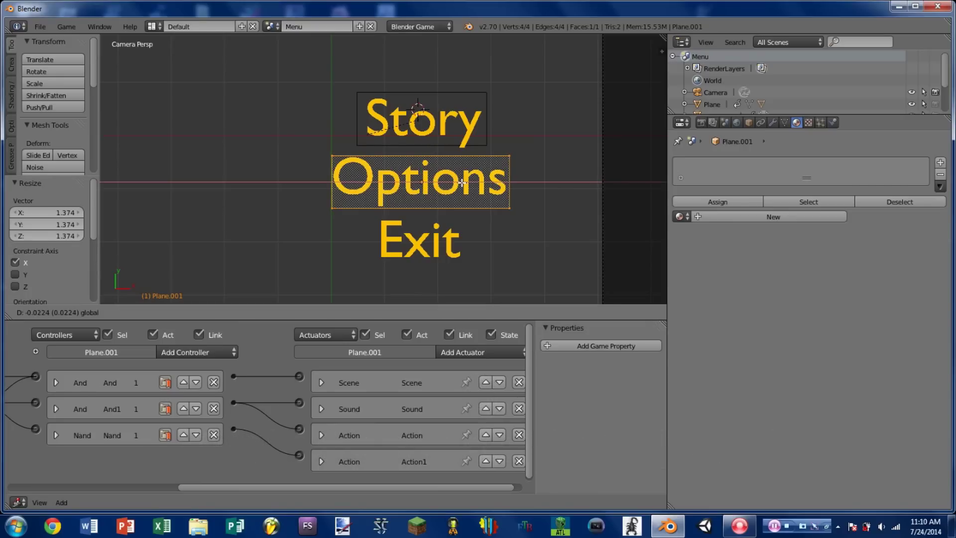
{"action": "left_click", "coordinate": [479, 188]}
{"action": "key", "text": "Tab"}
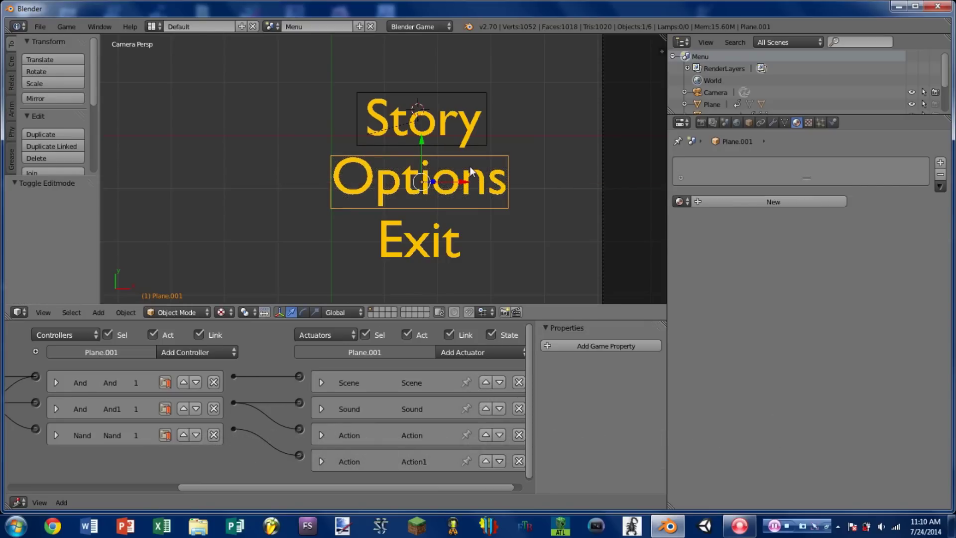
Duplicate the plane down behind 'Exit' and shrink it along X to 0.537.
{"action": "key", "text": "shift+d"}
{"action": "key", "text": "y"}
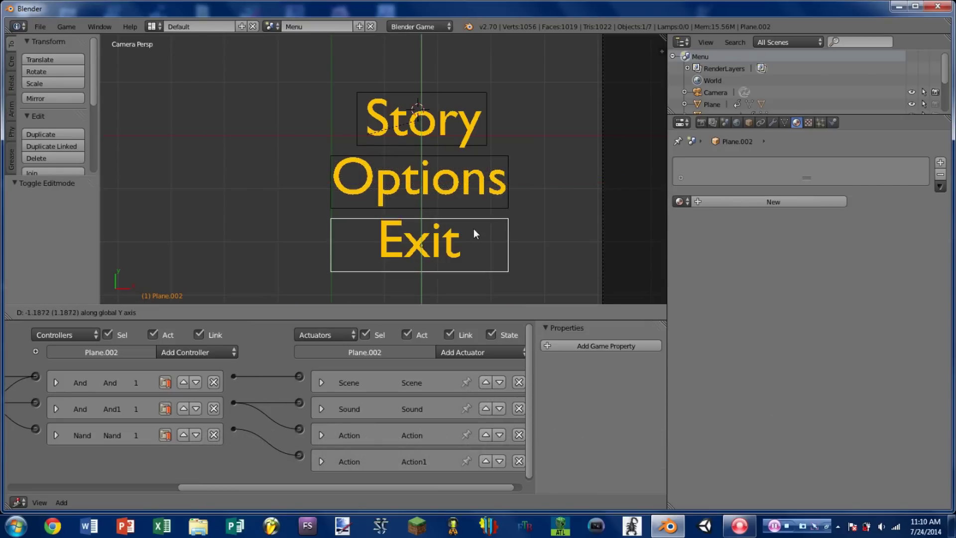
{"action": "left_click", "coordinate": [473, 227]}
{"action": "key", "text": "Tab"}
{"action": "key", "text": "s"}
{"action": "key", "text": "x"}
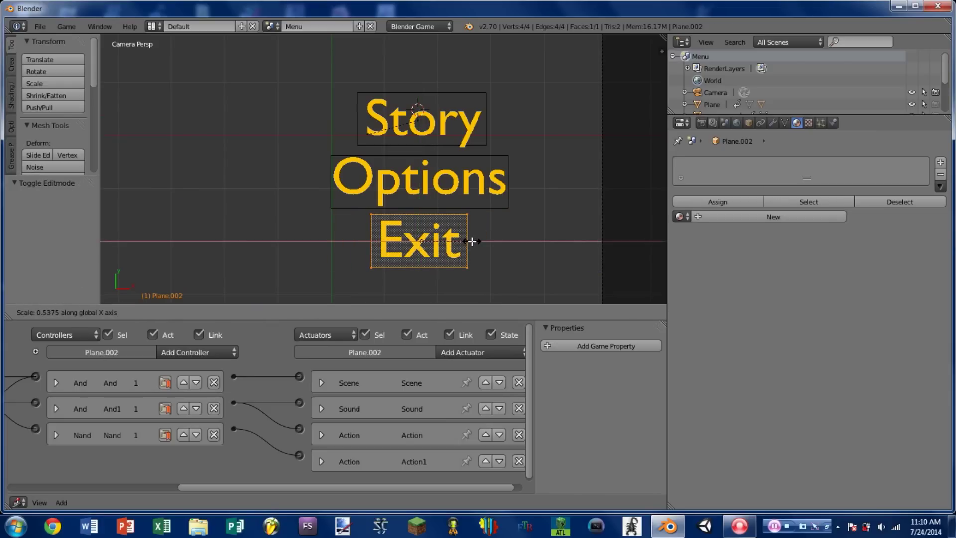
{"action": "left_click", "coordinate": [473, 241]}
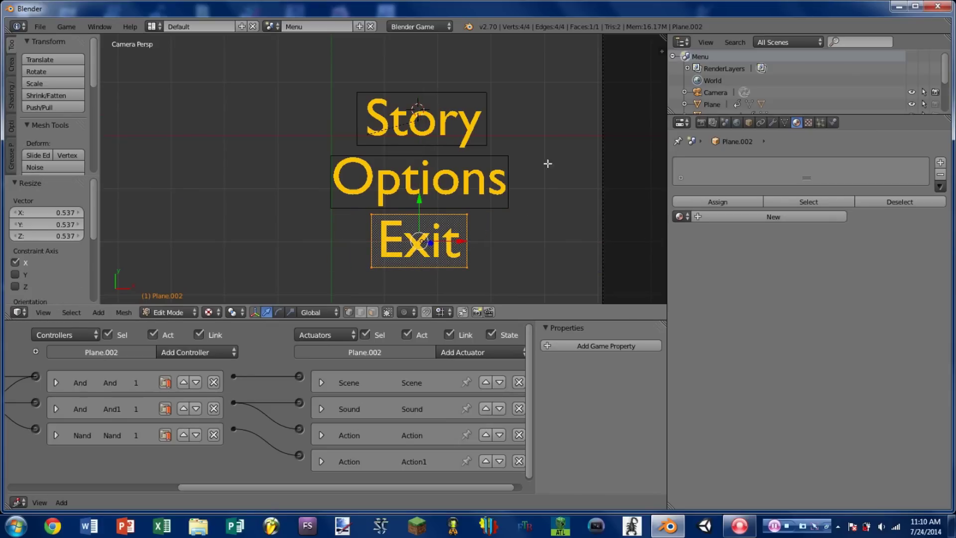
{"action": "key", "text": "Tab"}
{"action": "right_click", "coordinate": [456, 187]}
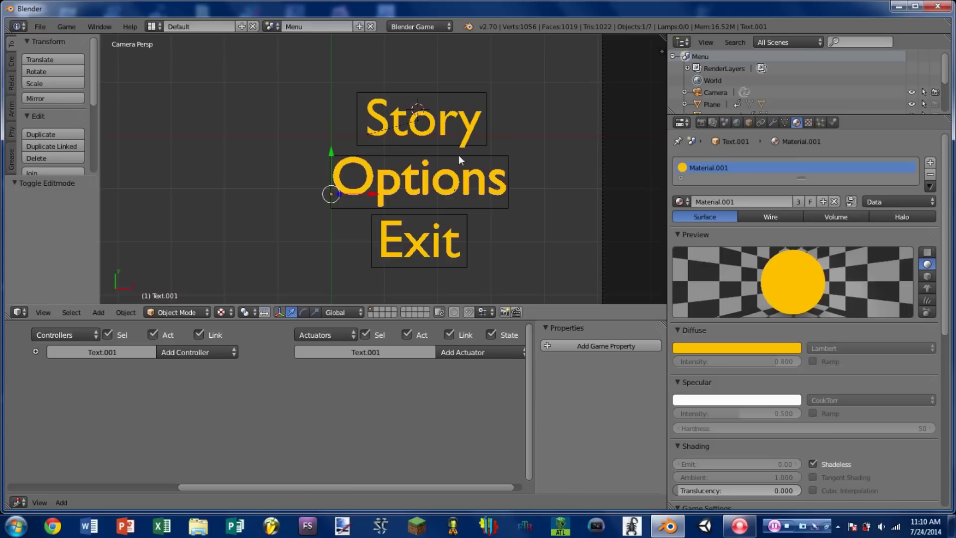
Parent the Options text to its plane.
{"action": "right_click", "coordinate": [507, 208], "text": "shift"}
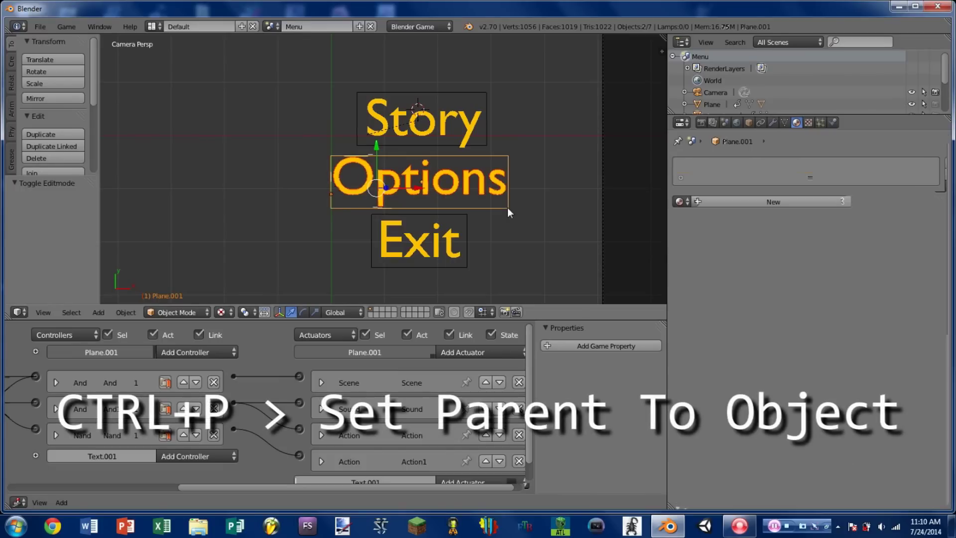
{"action": "key", "text": "ctrl+p"}
{"action": "left_click", "coordinate": [507, 208]}
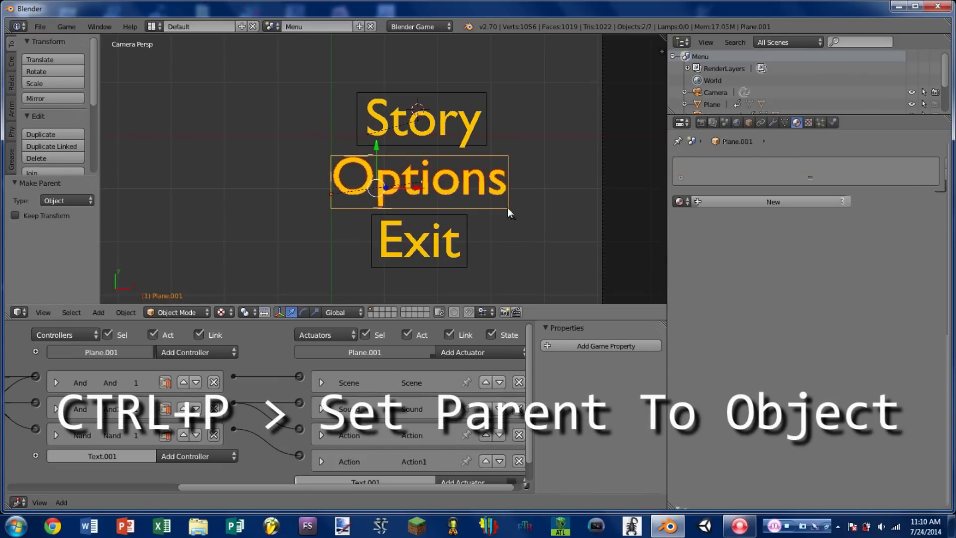
Parent the Exit text to its plane and run the game.
{"action": "right_click", "coordinate": [436, 239]}
{"action": "right_click", "coordinate": [463, 223], "text": "shift"}
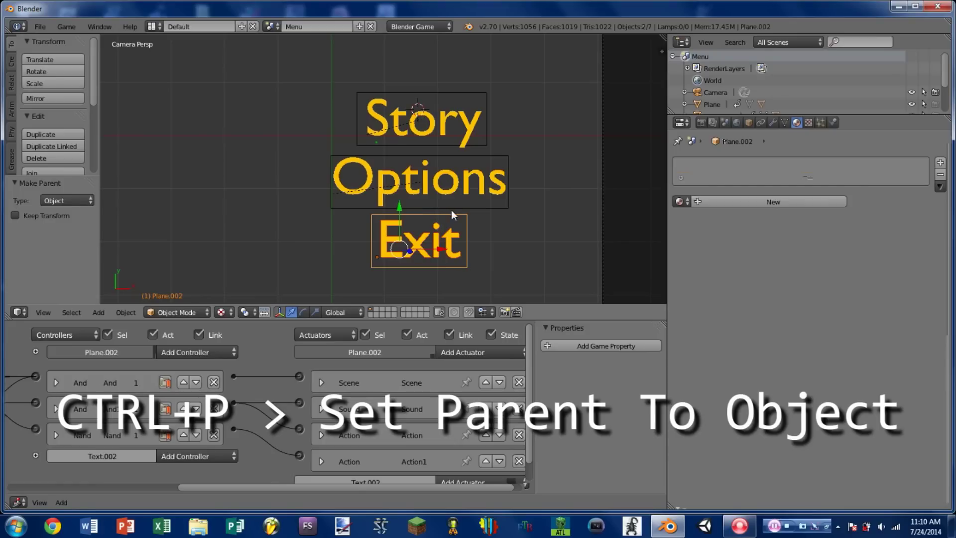
{"action": "key", "text": "ctrl+p"}
{"action": "left_click", "coordinate": [450, 210]}
{"action": "key", "text": "p"}
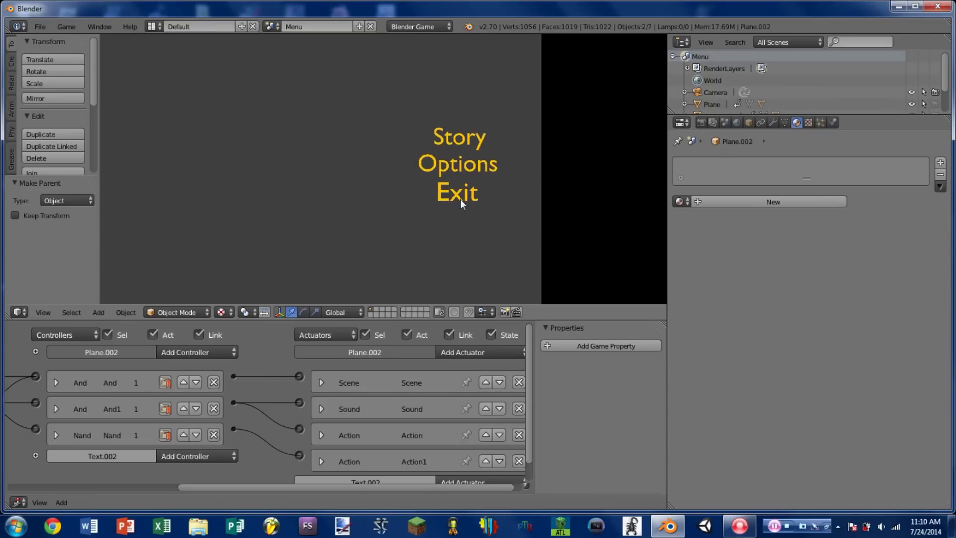
Stop the game and inspect the Options plane's Scene actuator, still targeting Story.
{"action": "key", "text": "Escape"}
{"action": "right_click", "coordinate": [455, 178]}
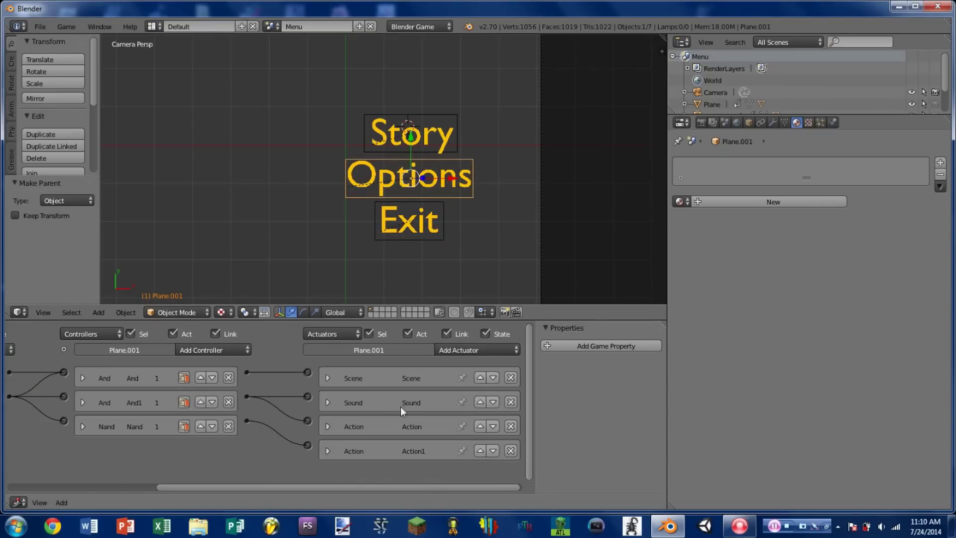
{"action": "middle_click_drag", "start_coordinate": [366, 387], "coordinate": [292, 358]}
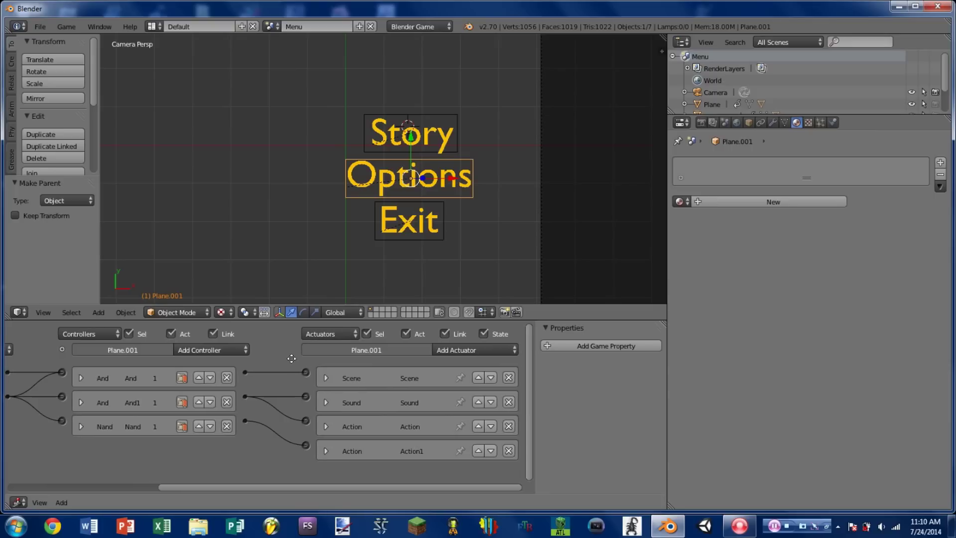
{"action": "left_click", "coordinate": [327, 377]}
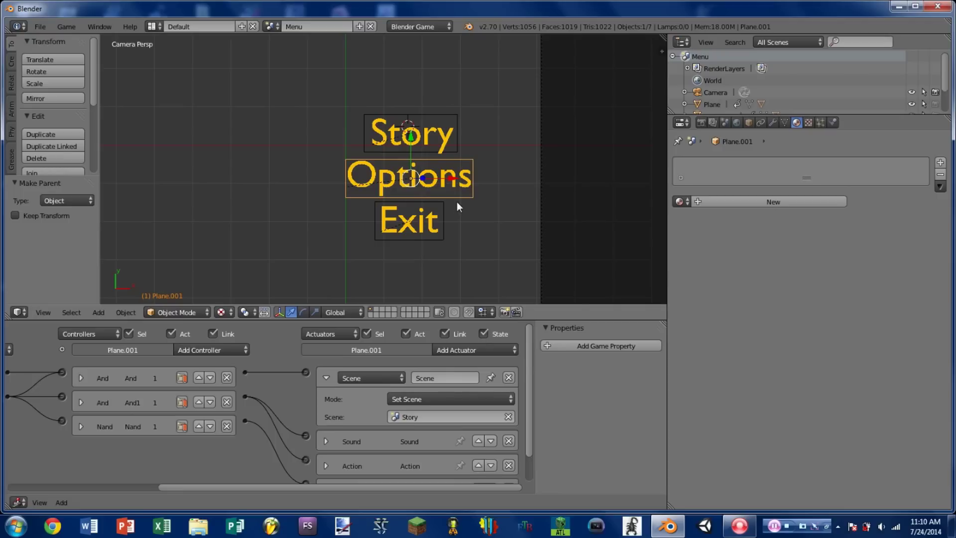
{"action": "scroll", "coordinate": [457, 204], "scroll_direction": "up", "scroll_amount": 2}
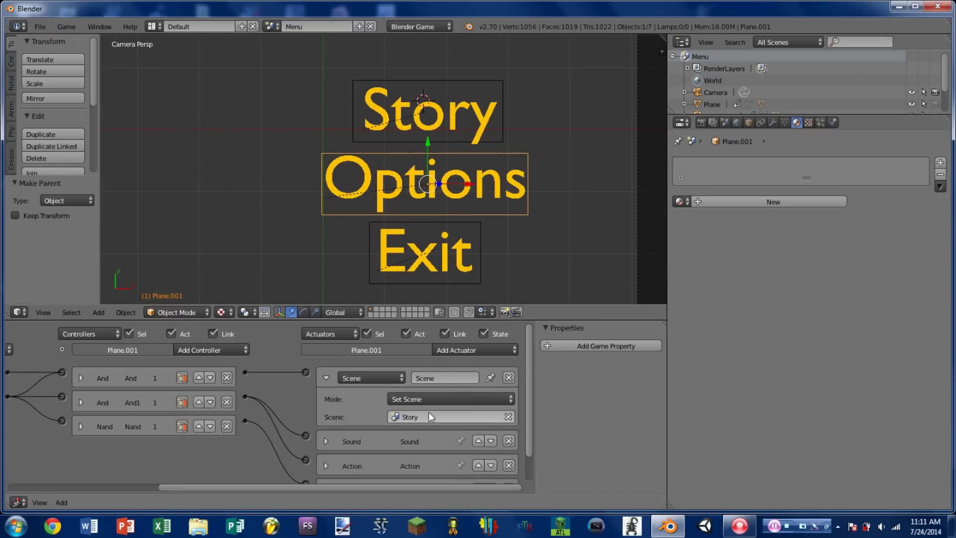
{"action": "left_click", "coordinate": [431, 419]}
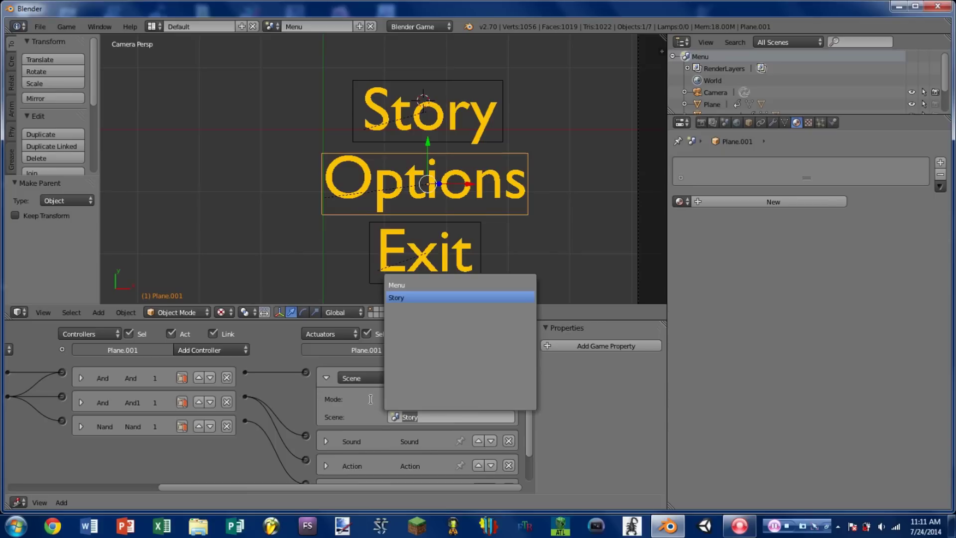
{"action": "left_click", "coordinate": [360, 25]}
Create a new empty scene containing a text object reading 'Options'.
{"action": "left_click", "coordinate": [329, 49]}
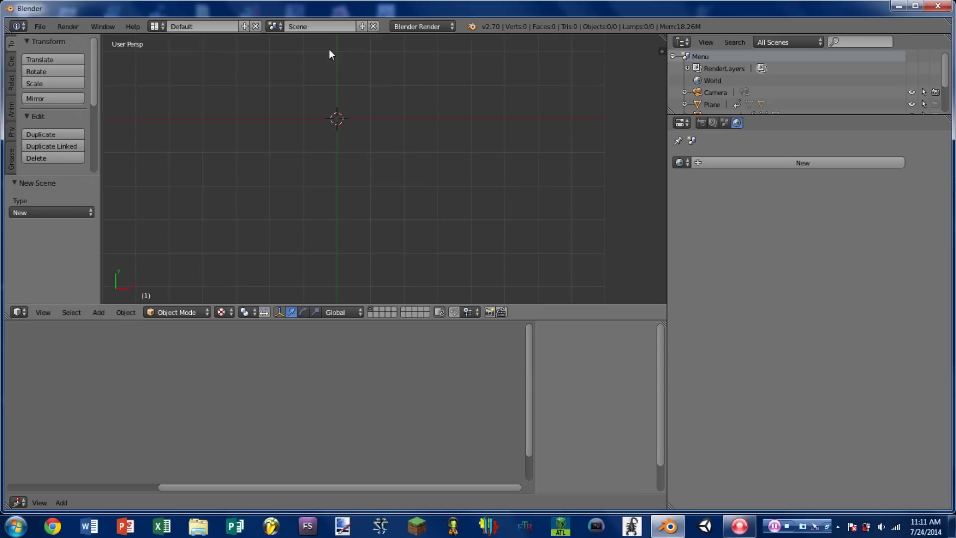
{"action": "key", "text": "shift+a"}
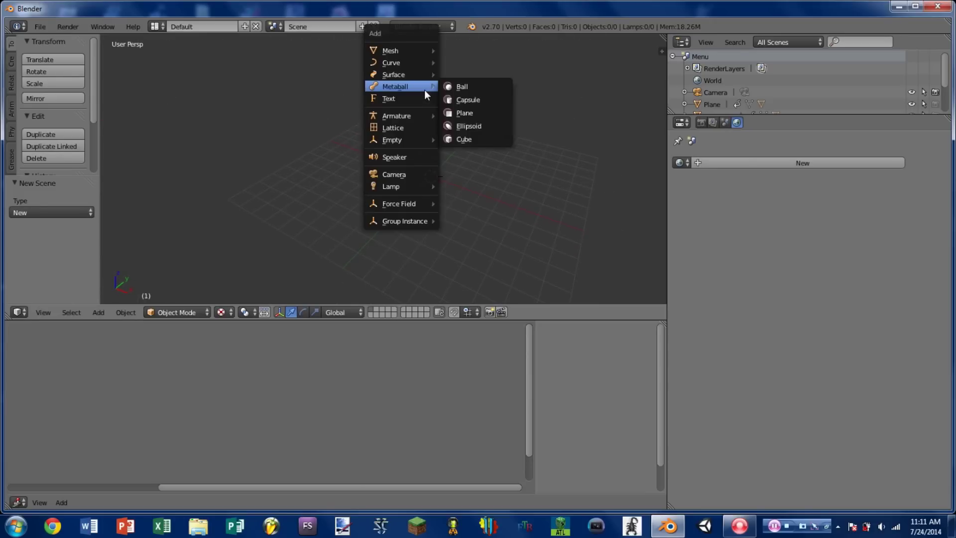
{"action": "left_click", "coordinate": [422, 102]}
{"action": "key", "text": "Tab"}
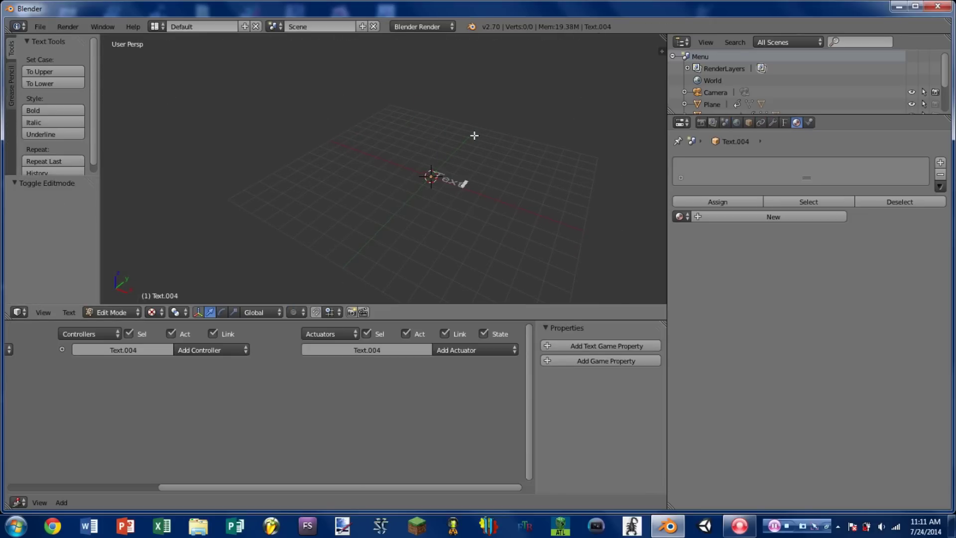
{"action": "key", "text": "BackSpace"}
{"action": "key", "text": "BackSpace"}
{"action": "key", "text": "BackSpace"}
{"action": "key", "text": "BackSpace"}
{"action": "type", "text": "Options"}
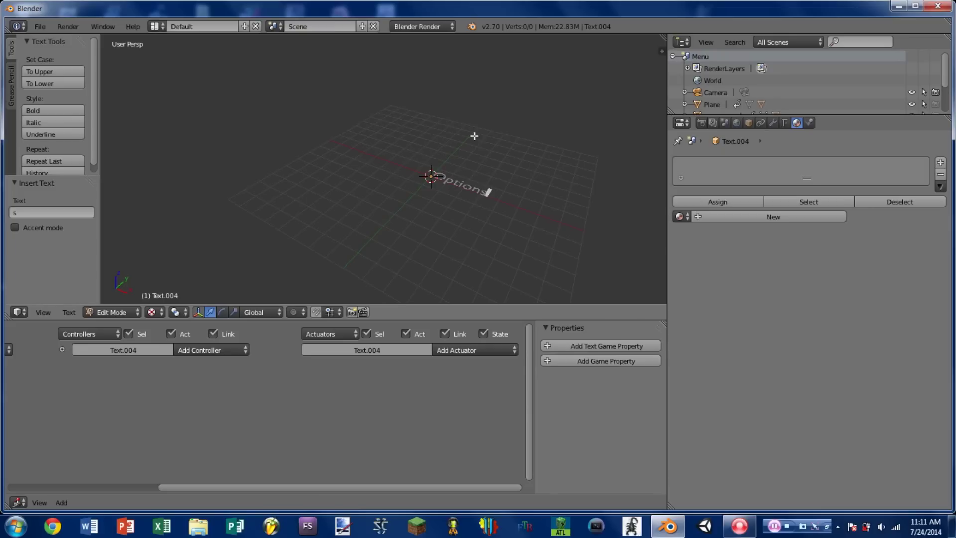
{"action": "key", "text": "Tab"}
Add a camera with cleared rotation, raised about 12 units on Z, and view through it.
{"action": "key", "text": "shift+a"}
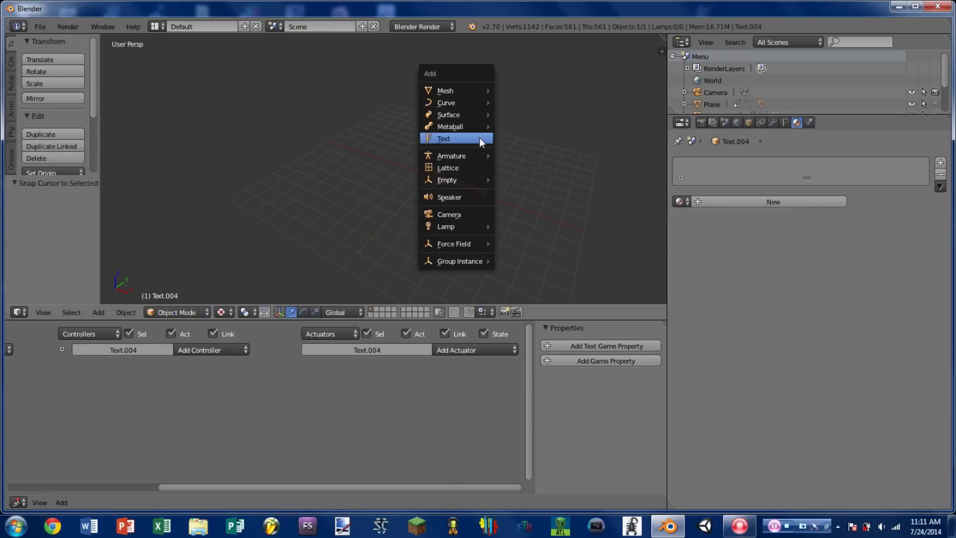
{"action": "left_click", "coordinate": [478, 215]}
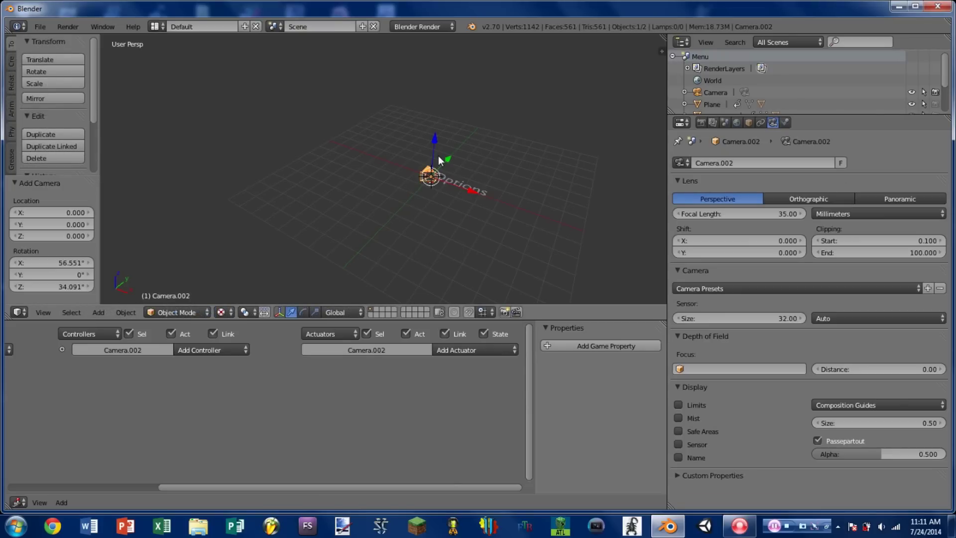
{"action": "key", "text": "alt+r"}
{"action": "left_click_drag", "start_coordinate": [434, 157], "coordinate": [458, 163]}
{"action": "key", "text": "KP_0"}
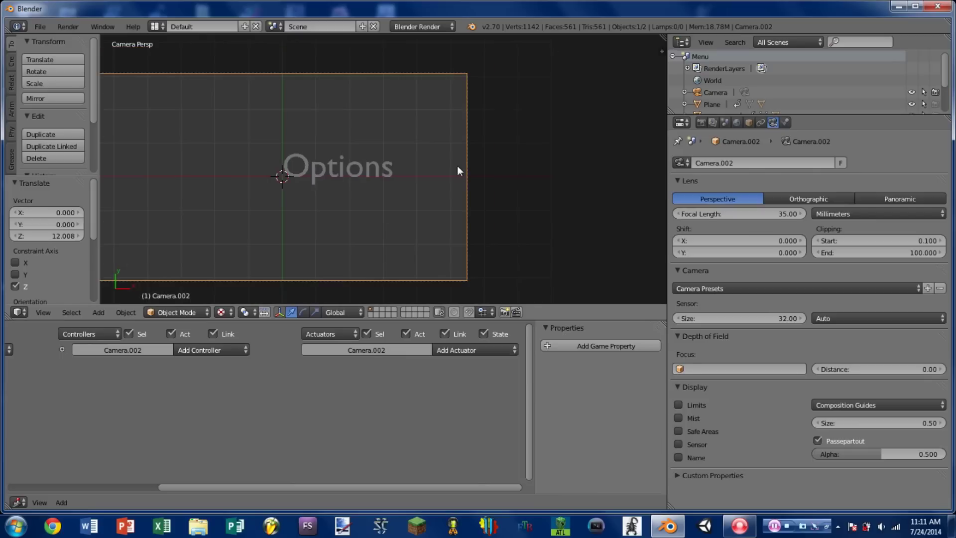
Rename the new scene to 'Options'.
{"action": "left_click", "coordinate": [273, 26]}
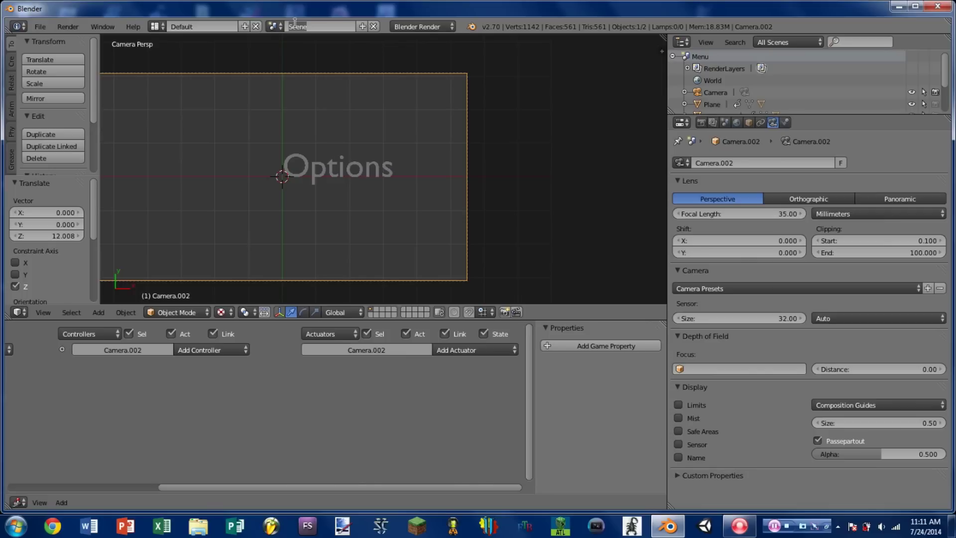
{"action": "type", "text": "ons"}
{"action": "key", "text": "Return"}
{"action": "left_click", "coordinate": [274, 27]}
Back in the Menu scene, set the Options button's Scene actuator to the Options scene.
{"action": "left_click", "coordinate": [289, 41]}
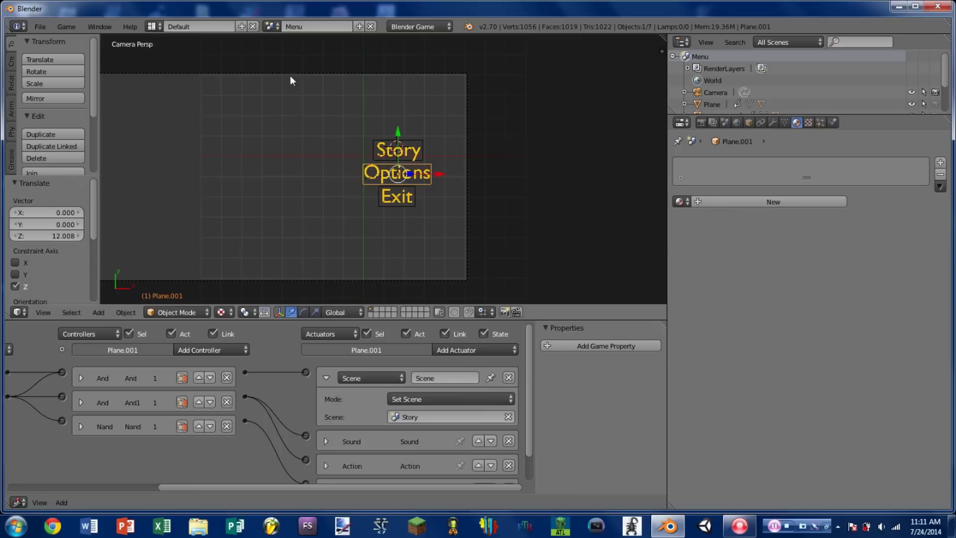
{"action": "left_click", "coordinate": [414, 417]}
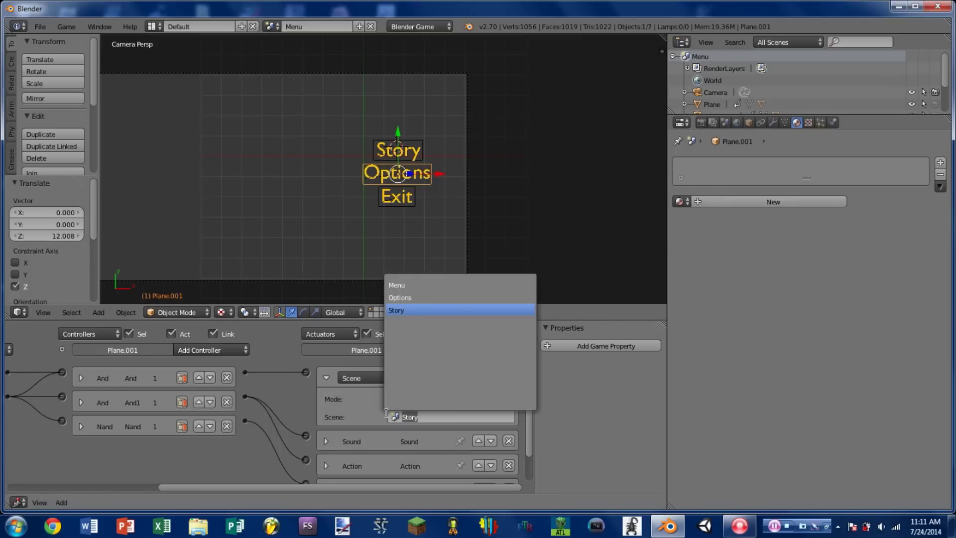
{"action": "left_click", "coordinate": [404, 294]}
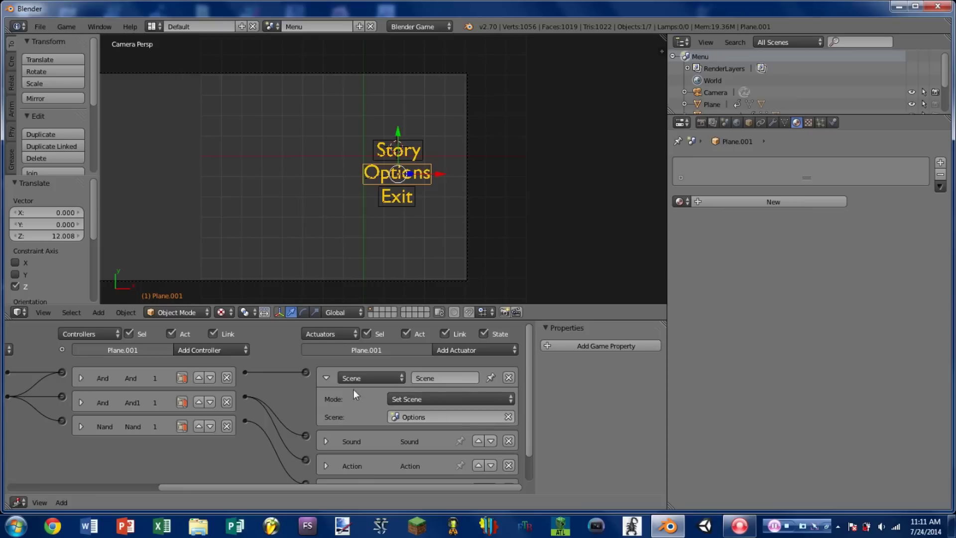
{"action": "left_click", "coordinate": [326, 379]}
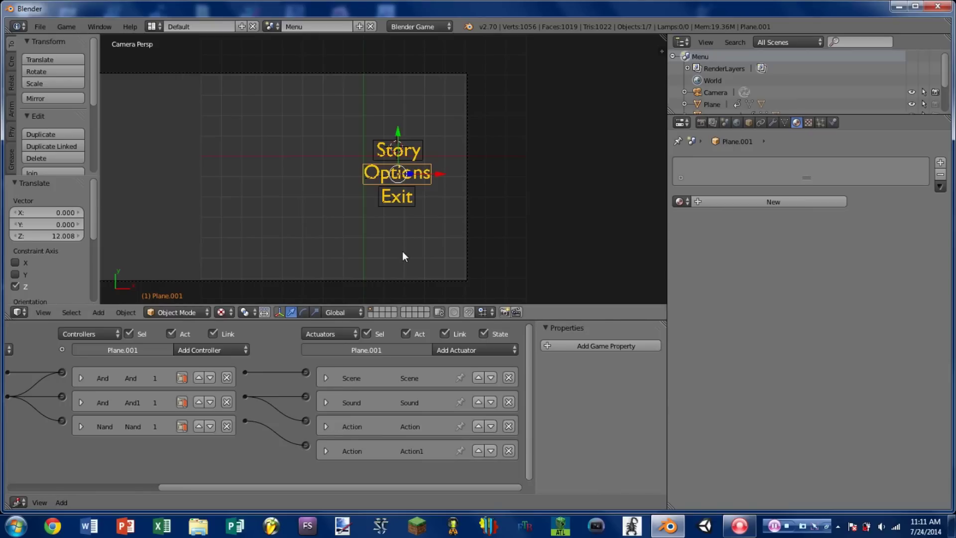
Run the game to test the Story and Options buttons.
{"action": "key", "text": "p"}
{"action": "left_click", "coordinate": [406, 151]}
{"action": "key", "text": "Escape"}
{"action": "key", "text": "p"}
{"action": "left_click", "coordinate": [404, 170]}
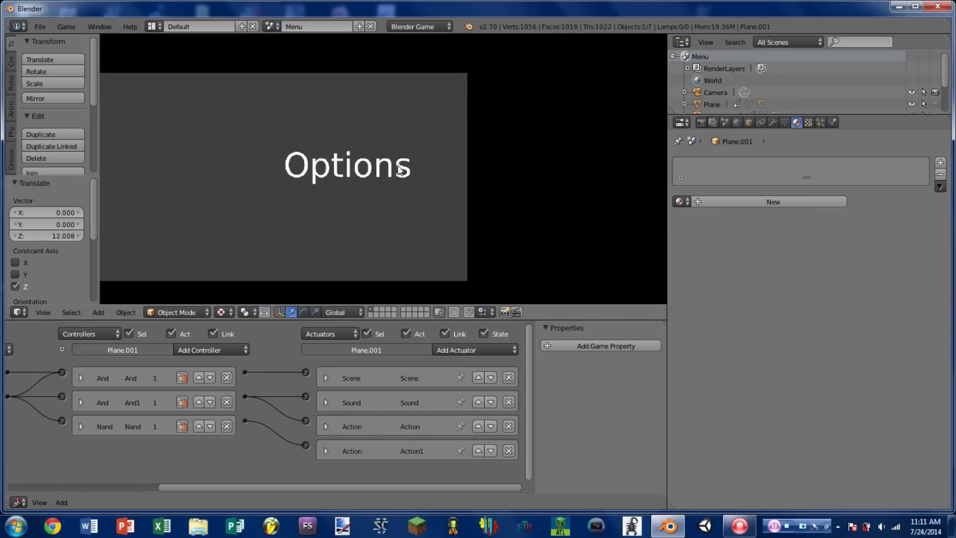
{"action": "key", "text": "Escape"}
{"action": "right_click", "coordinate": [389, 198]}
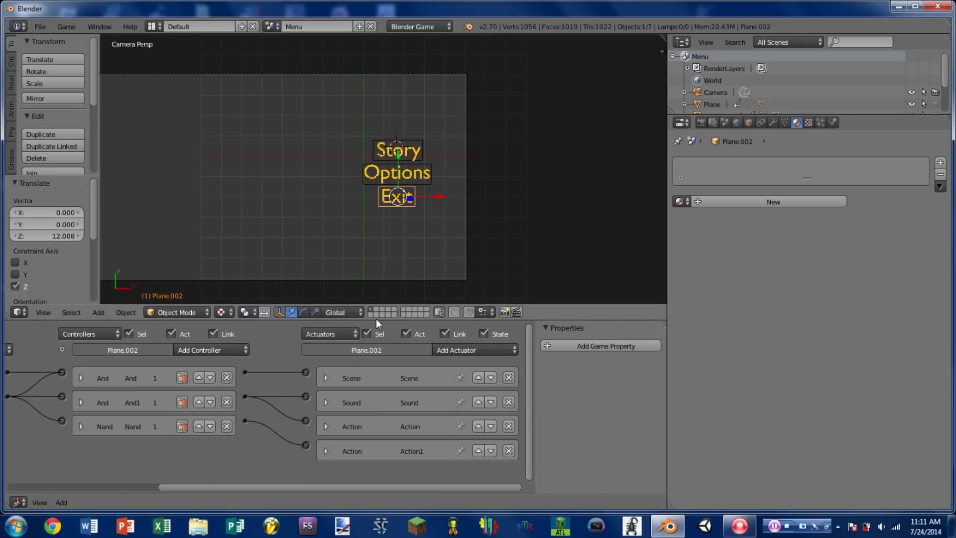
Change the Exit button's actuator to Game > Quit Game and test it in the running game.
{"action": "left_click_drag", "start_coordinate": [375, 319], "coordinate": [359, 260]}
{"action": "left_click", "coordinate": [326, 317]}
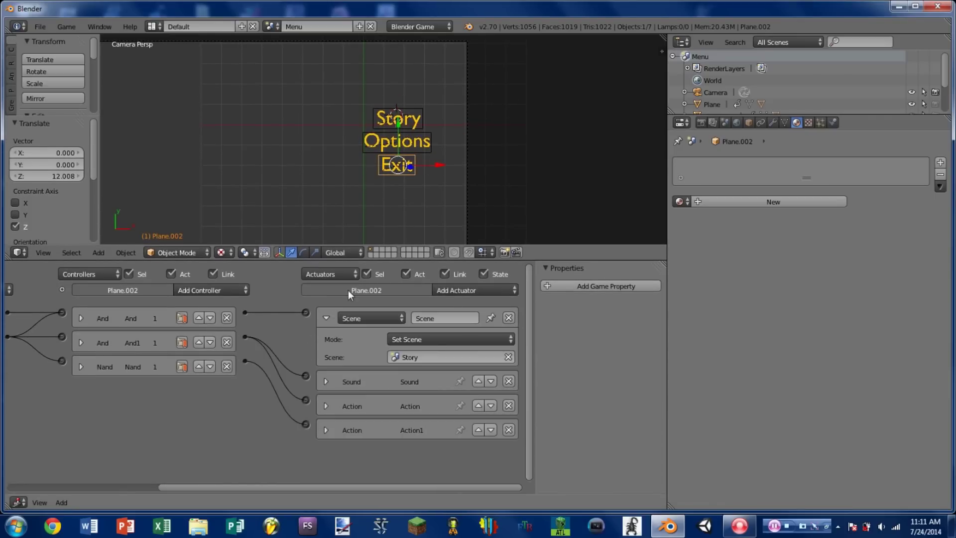
{"action": "left_click", "coordinate": [374, 317]}
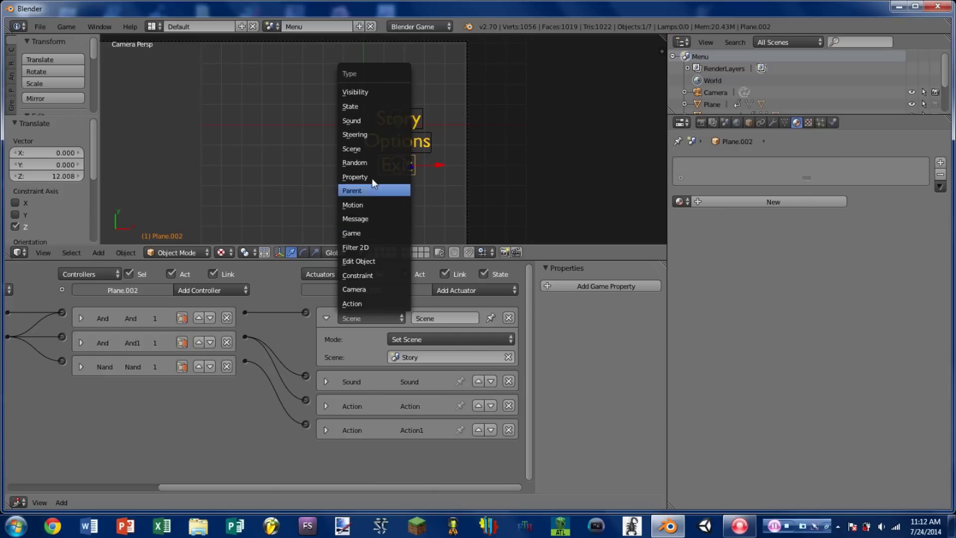
{"action": "left_click", "coordinate": [371, 233]}
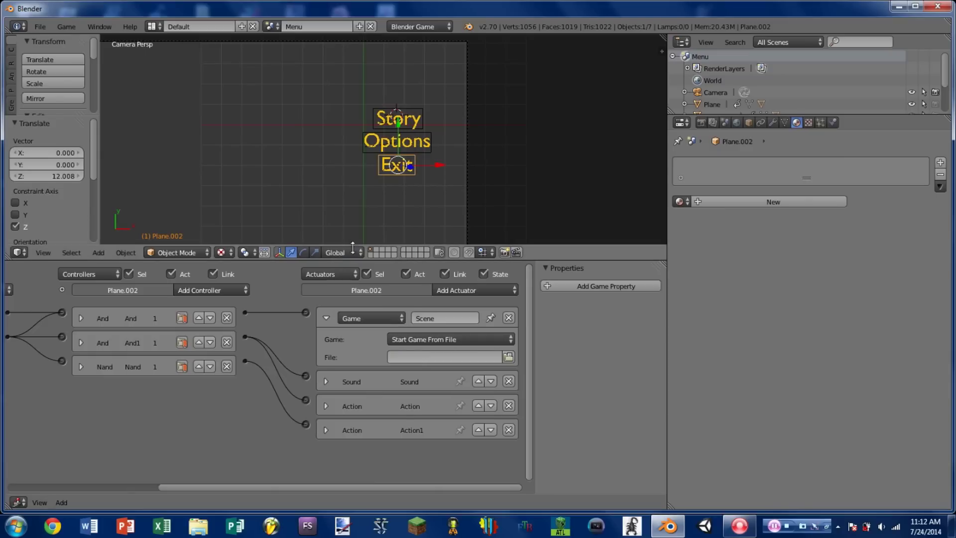
{"action": "left_click", "coordinate": [401, 340]}
{"action": "left_click", "coordinate": [408, 297]}
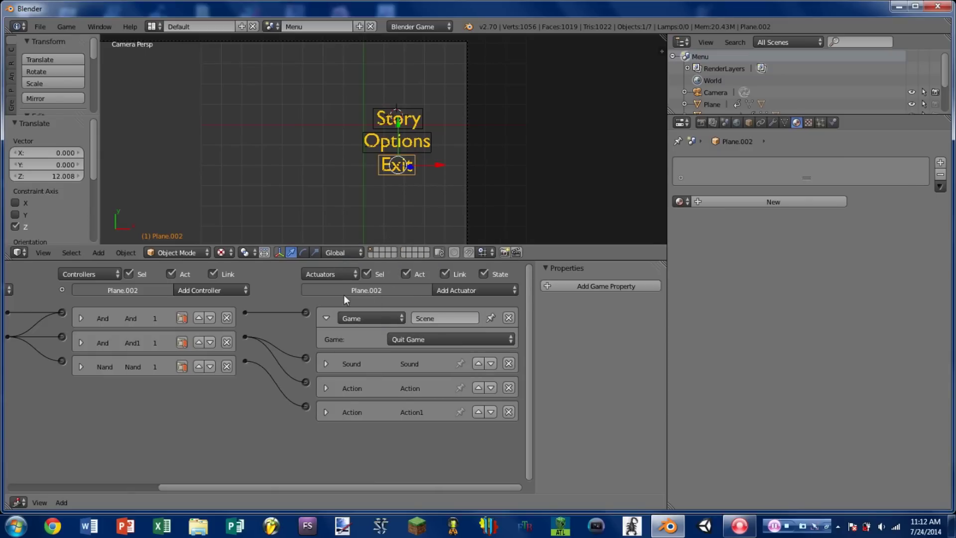
{"action": "left_click", "coordinate": [326, 317]}
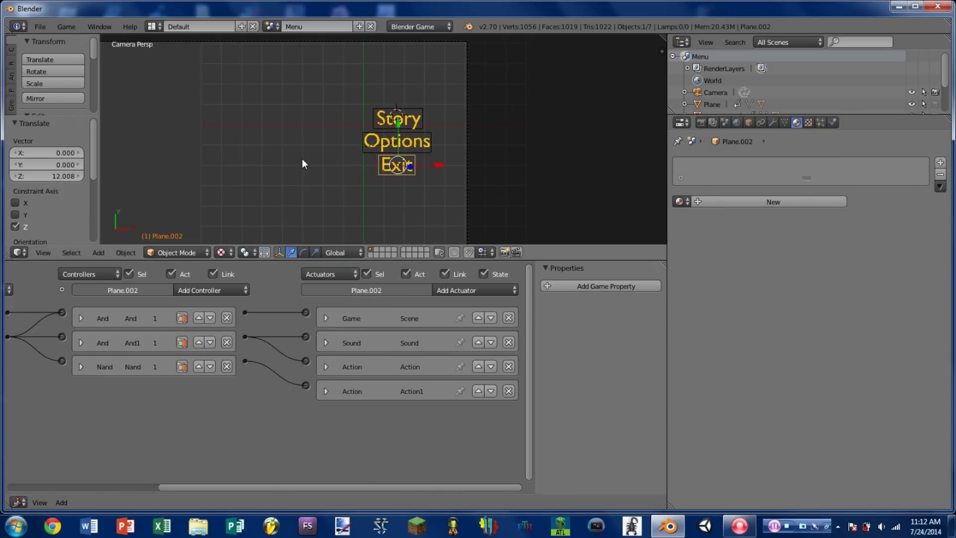
{"action": "key", "text": "p"}
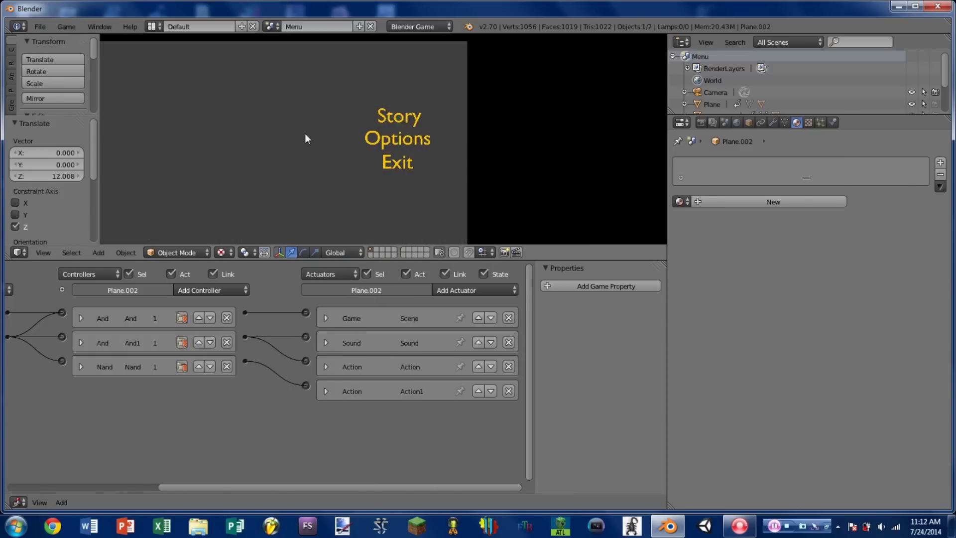
{"action": "left_click", "coordinate": [389, 166]}
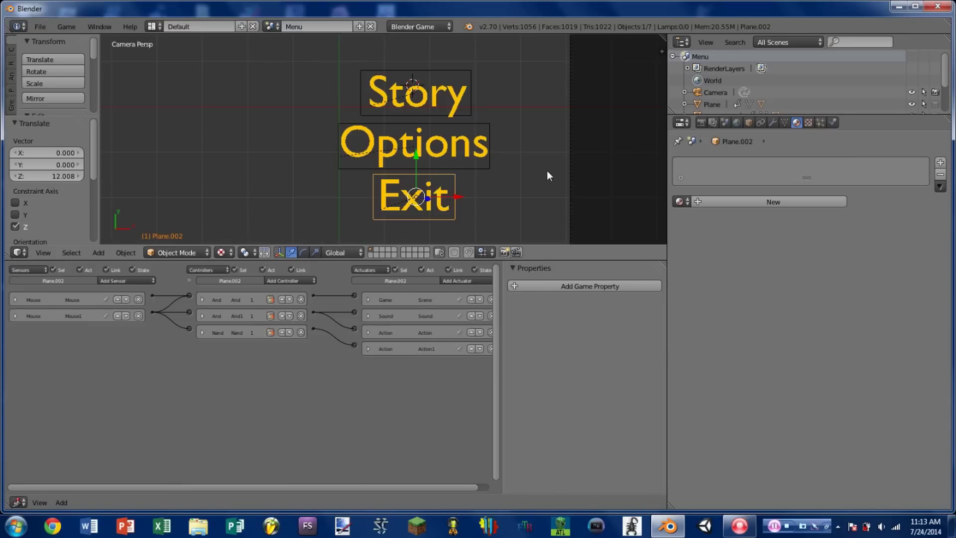
{"action": "scroll", "coordinate": [547, 171], "scroll_direction": "down", "scroll_amount": 10}
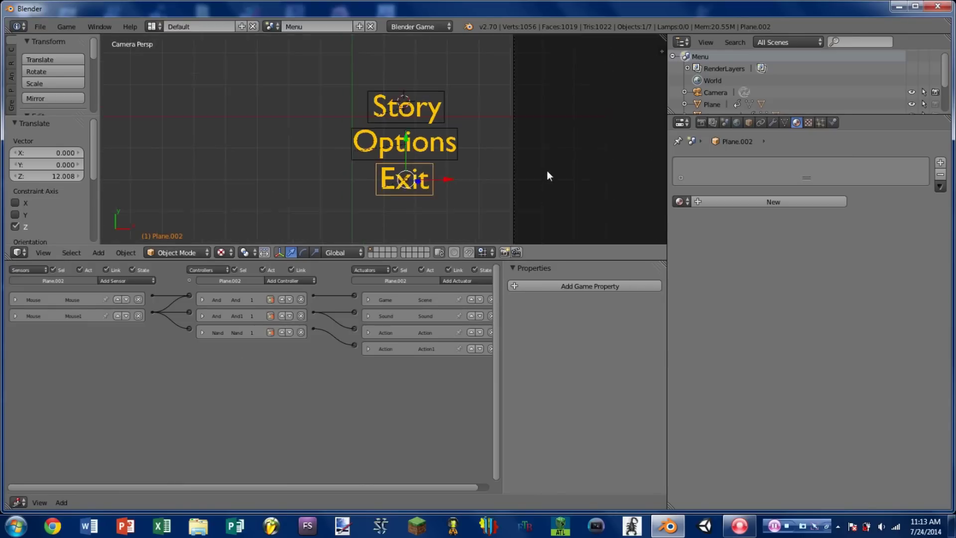
{"action": "scroll", "coordinate": [585, 153], "scroll_direction": "up", "scroll_amount": 6}
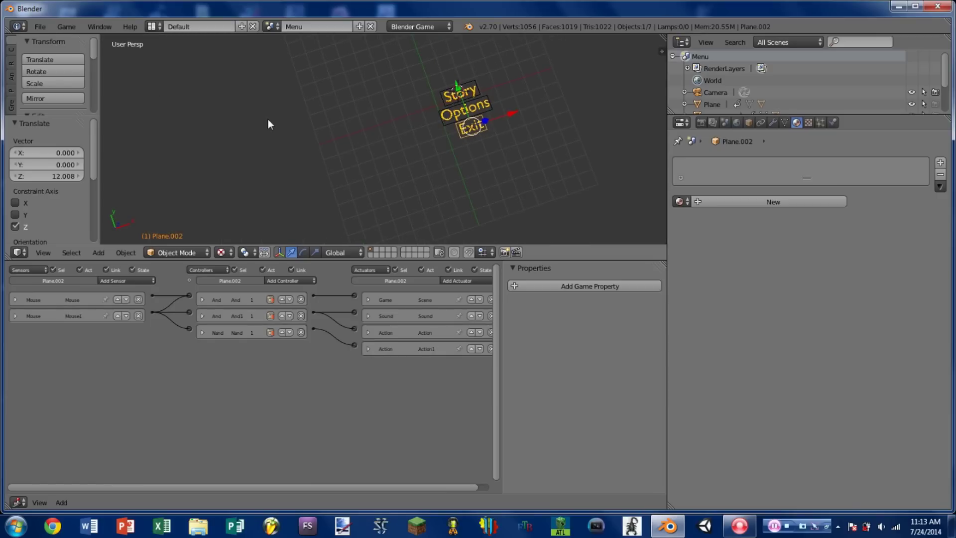
{"action": "key", "text": "KP_0"}
{"action": "key", "text": "Home"}
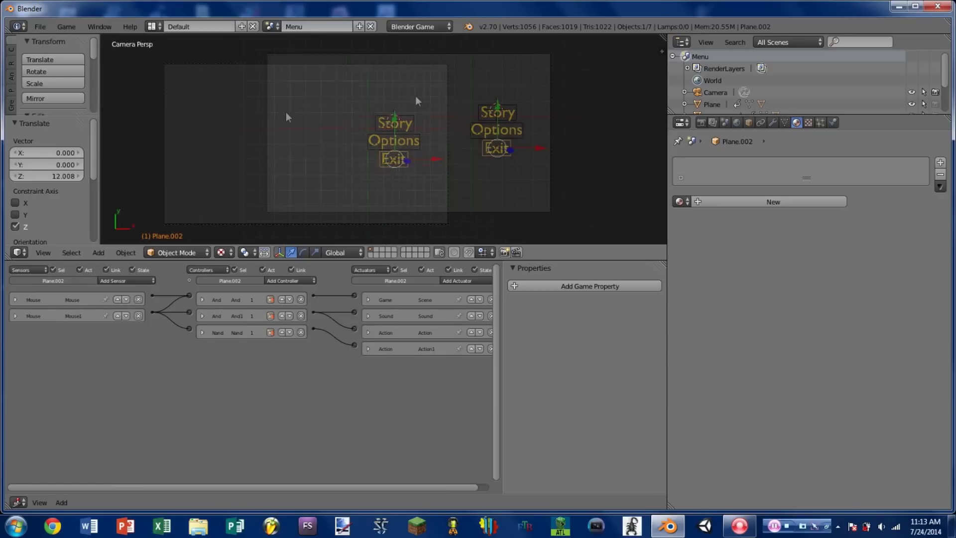